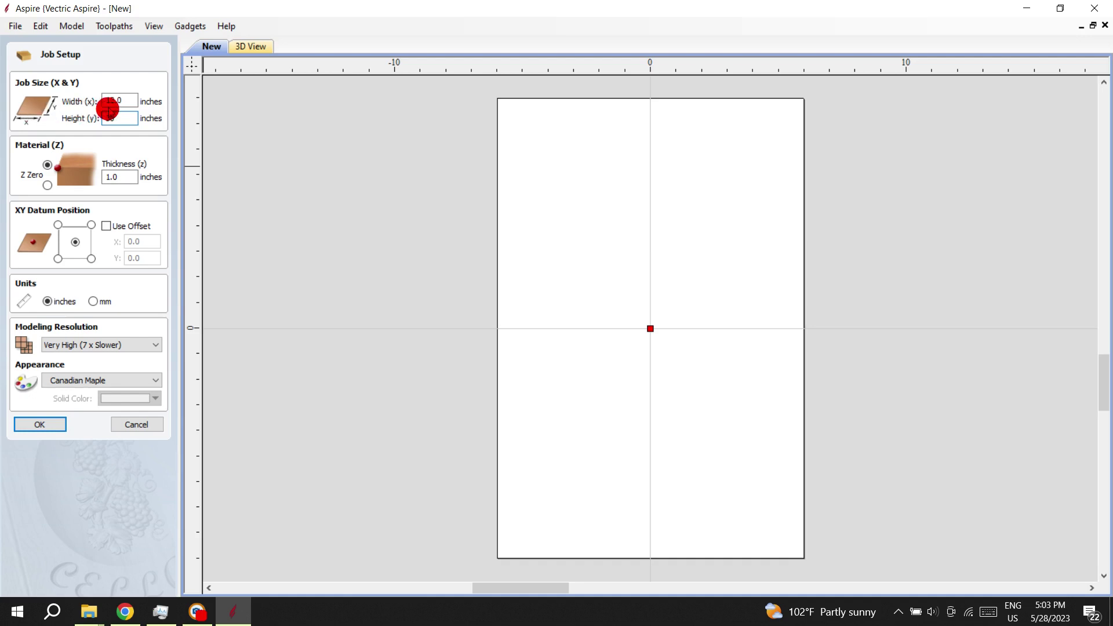
- Set the job size to 18 inches wide by 30 inches high and accept the setup
{"action": "left_click", "coordinate": [127, 103]}
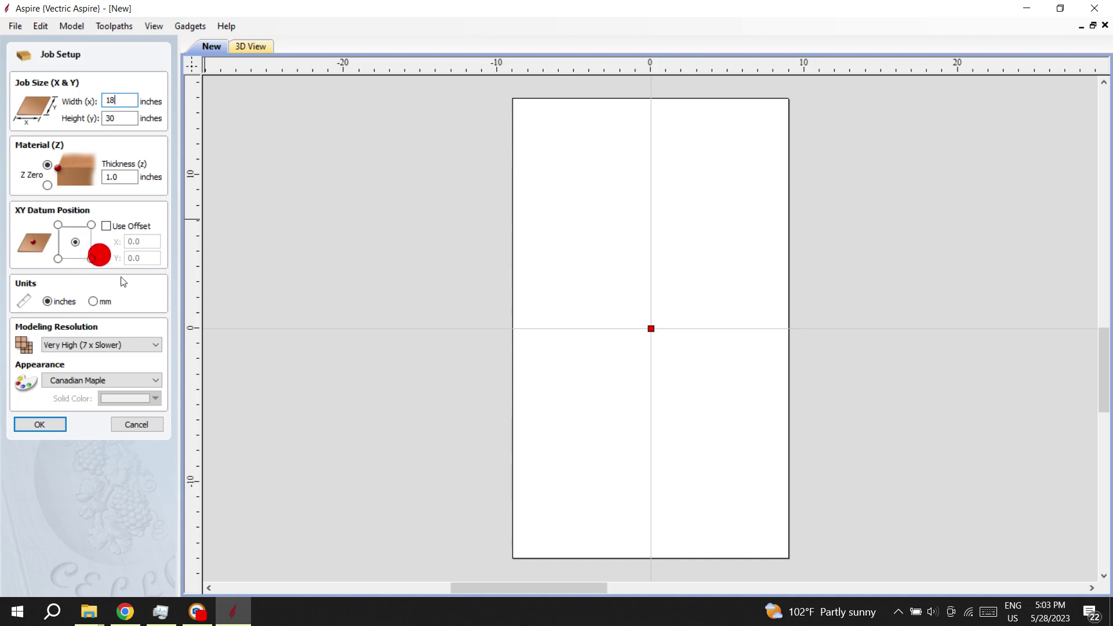
{"action": "left_click", "coordinate": [40, 426]}
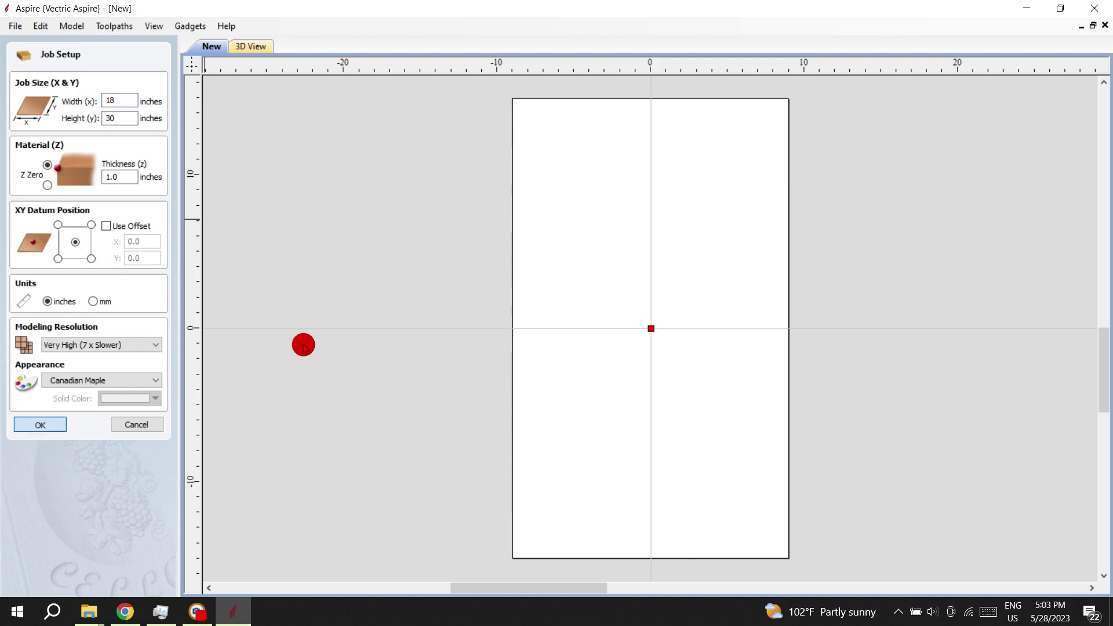
{"action": "left_click", "coordinate": [41, 425]}
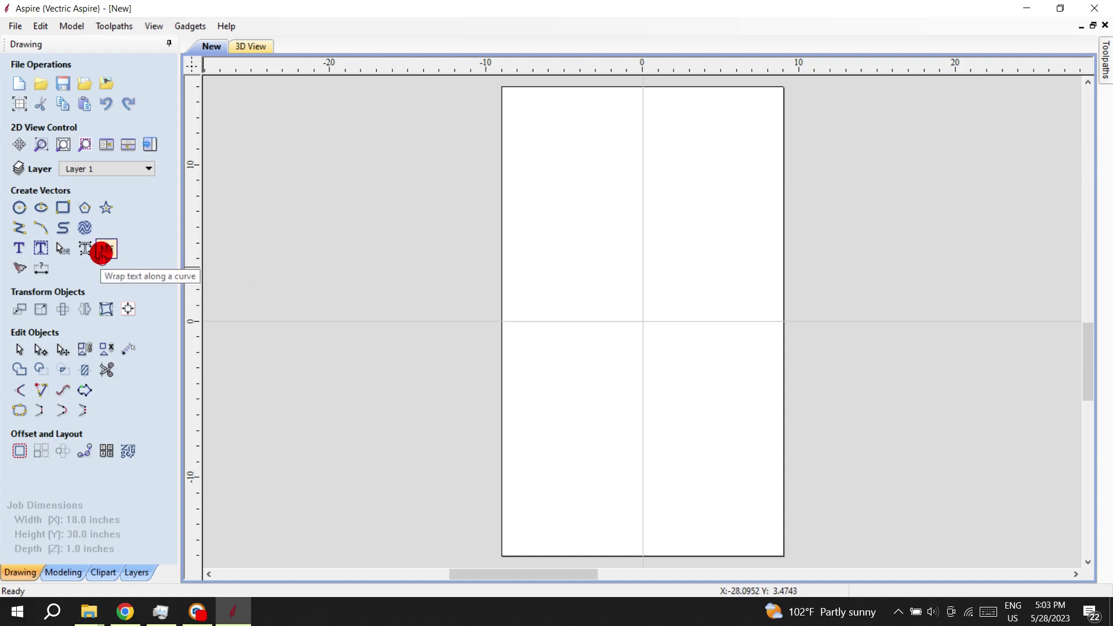
- Draw a square-cornered rectangle vector and size it to 12 inches wide by 26.5 inches high
{"action": "left_click", "coordinate": [63, 207]}
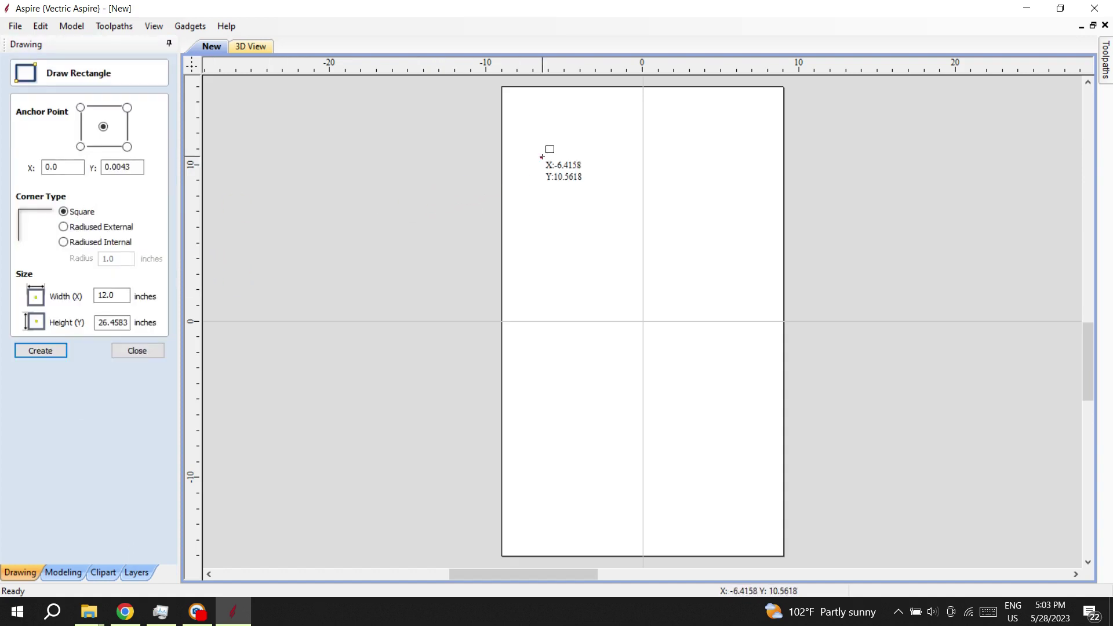
{"action": "left_click_drag", "start_coordinate": [542, 156], "coordinate": [678, 400]}
{"action": "left_click", "coordinate": [111, 316]}
{"action": "double_click", "coordinate": [105, 297]}
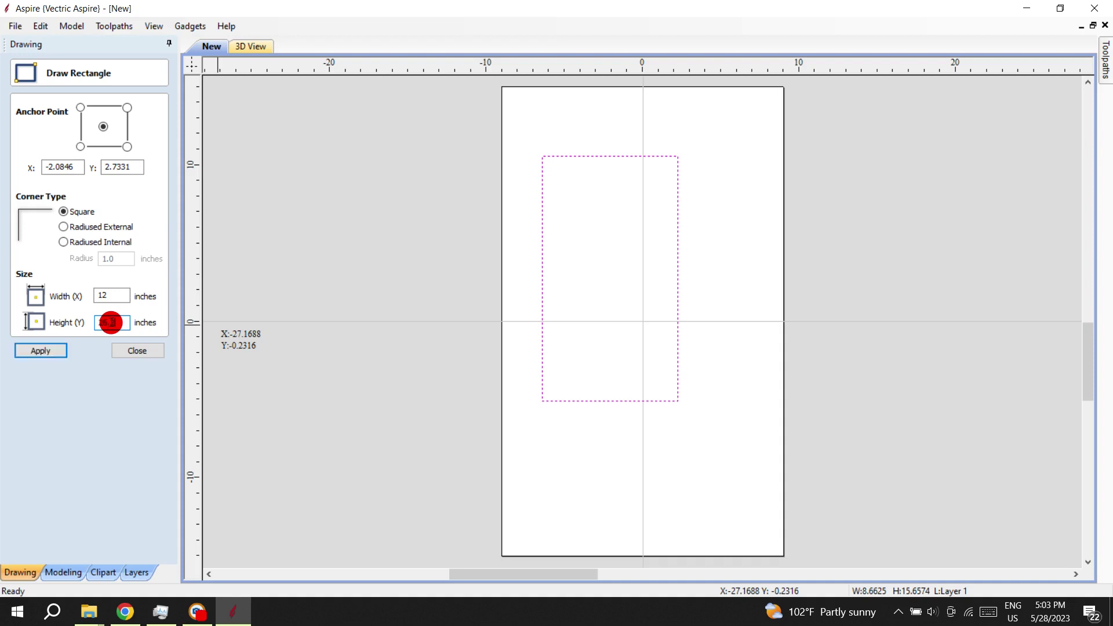
{"action": "left_click", "coordinate": [44, 350]}
{"action": "left_click", "coordinate": [139, 352]}
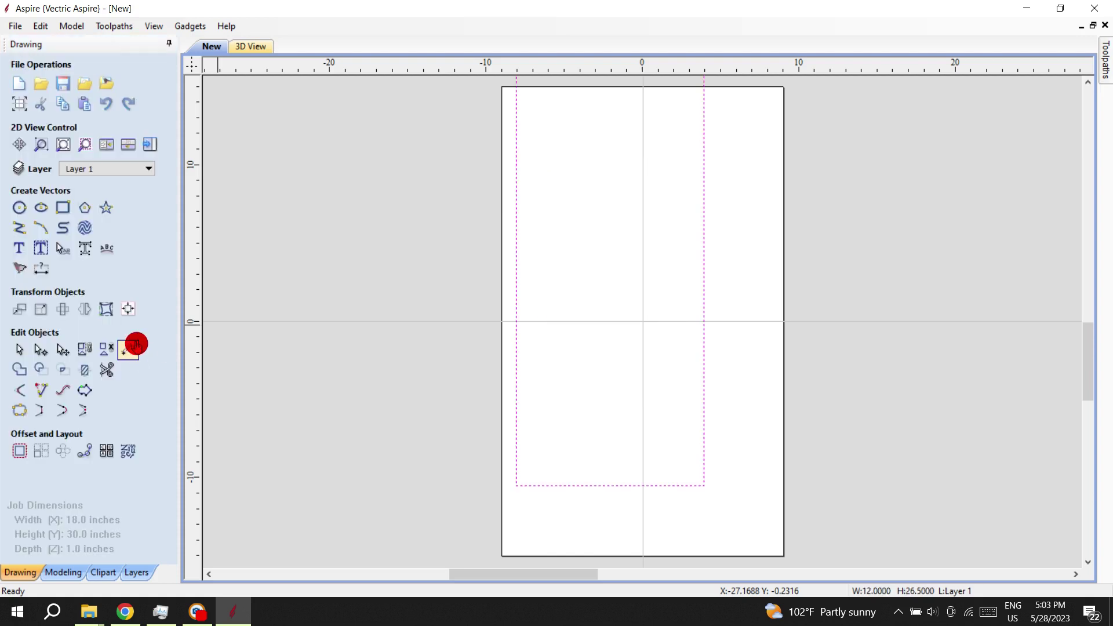
- Center the rectangle on the material both horizontally and vertically
{"action": "left_click", "coordinate": [128, 309]}
{"action": "left_click", "coordinate": [89, 122]}
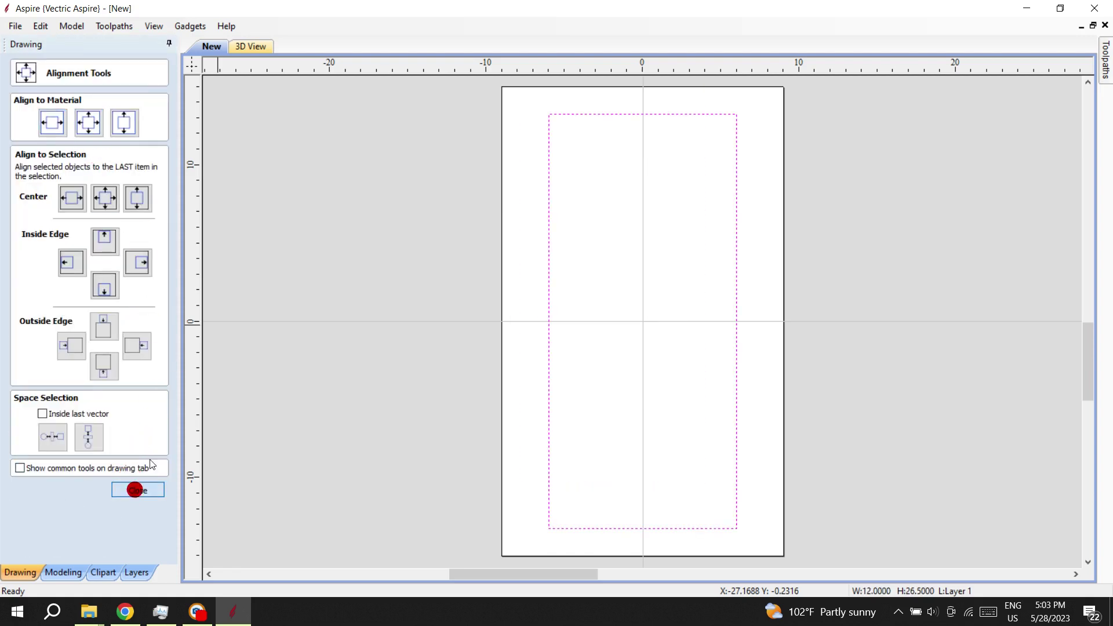
{"action": "left_click", "coordinate": [138, 488]}
{"action": "left_click", "coordinate": [826, 301]}
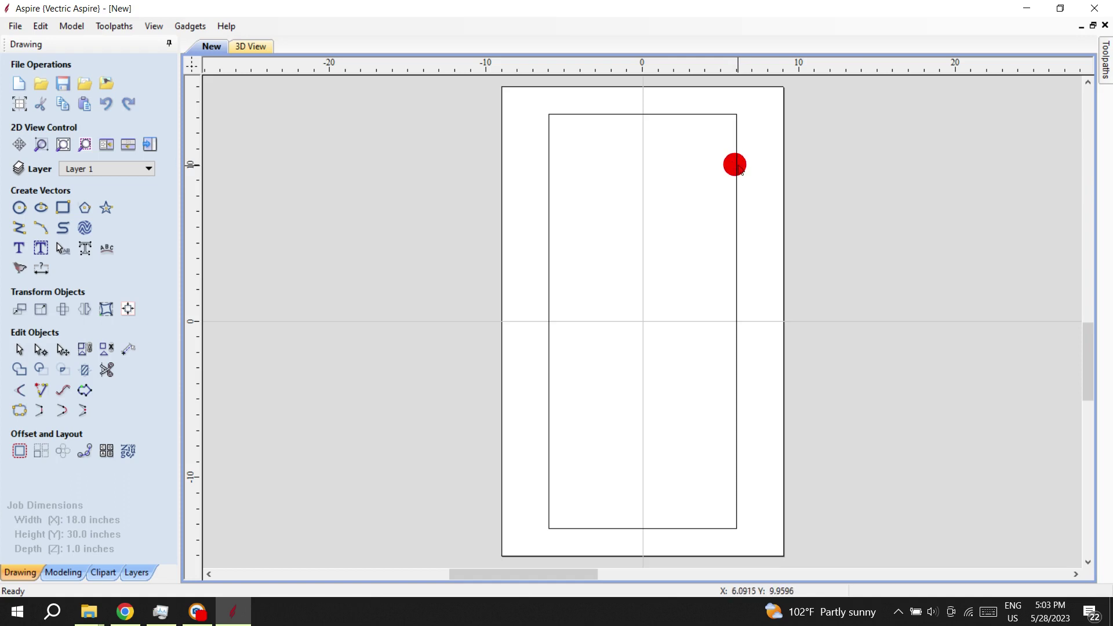
{"action": "left_click", "coordinate": [577, 154]}
{"action": "left_click", "coordinate": [203, 187]}
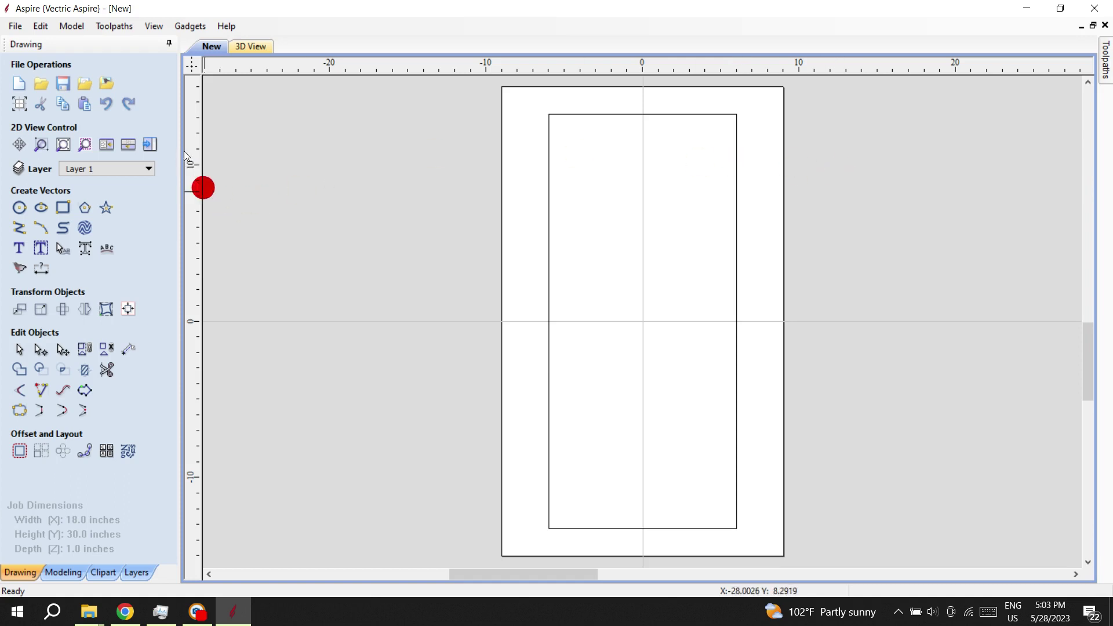
- Import the Flamingo 3D model file from the 3682 Flamingo project's Flamingo folder
{"action": "left_click", "coordinate": [71, 26]}
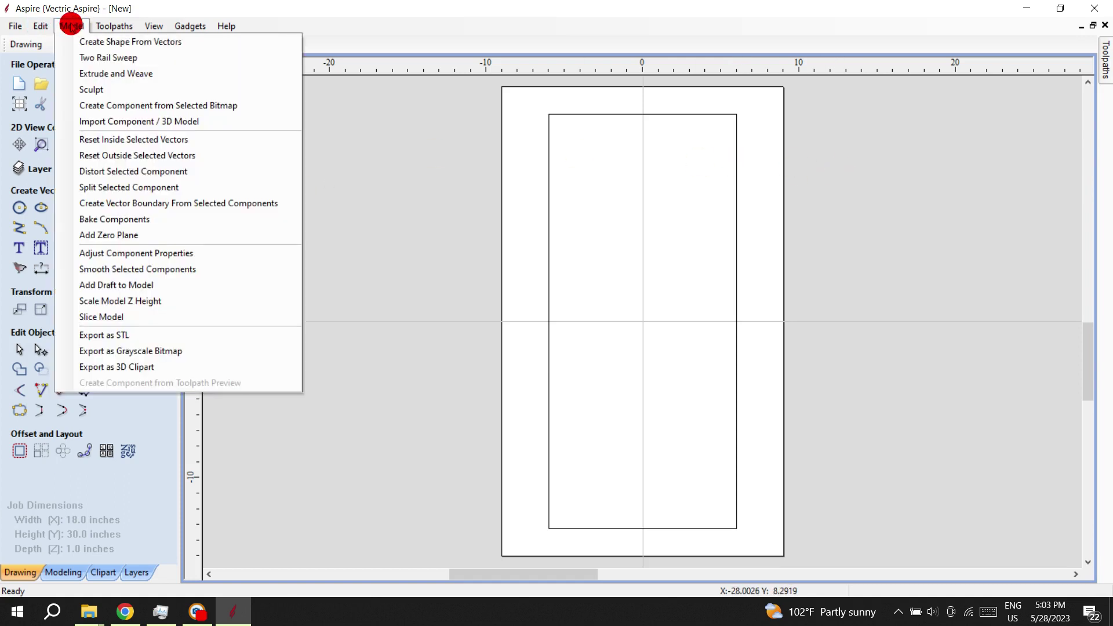
{"action": "left_click", "coordinate": [125, 122]}
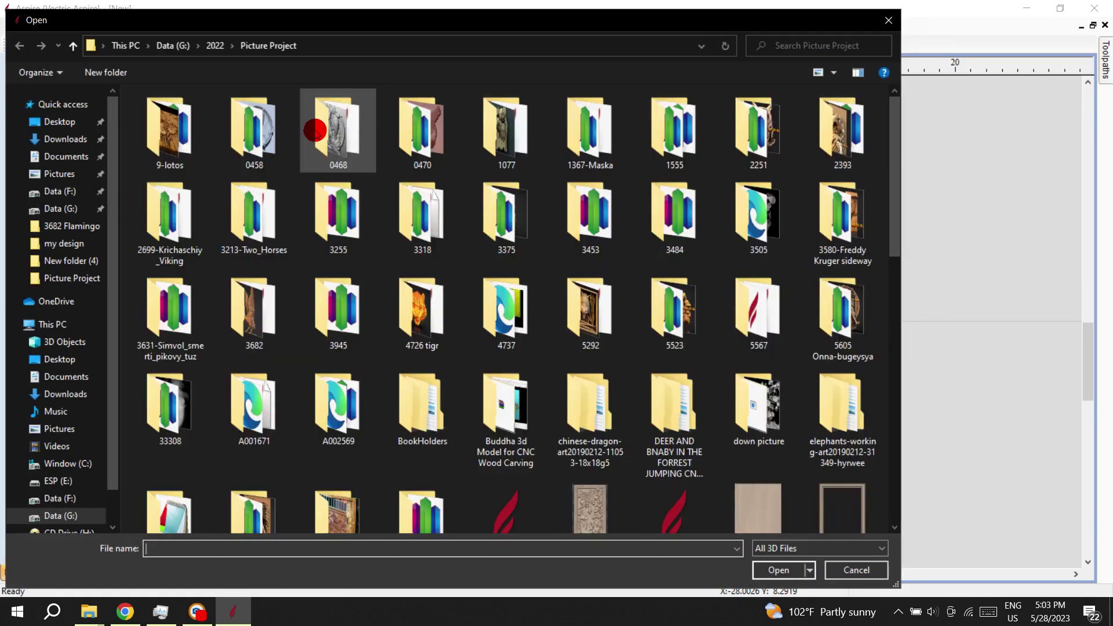
{"action": "left_click", "coordinate": [72, 225]}
{"action": "double_click", "coordinate": [179, 115]}
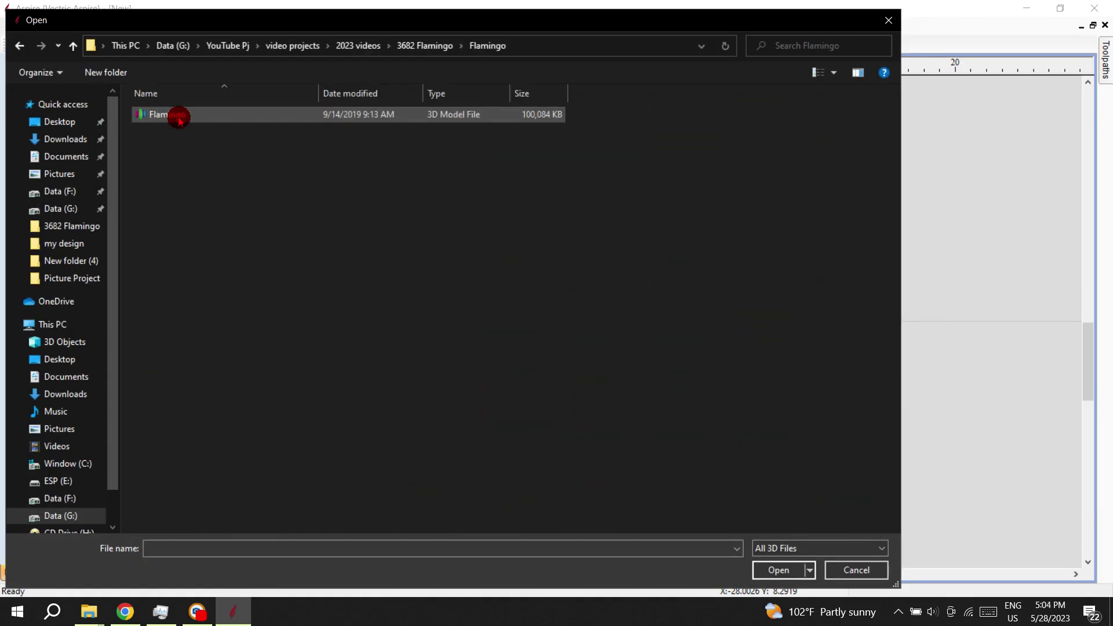
{"action": "left_click", "coordinate": [179, 115]}
{"action": "double_click", "coordinate": [180, 115]}
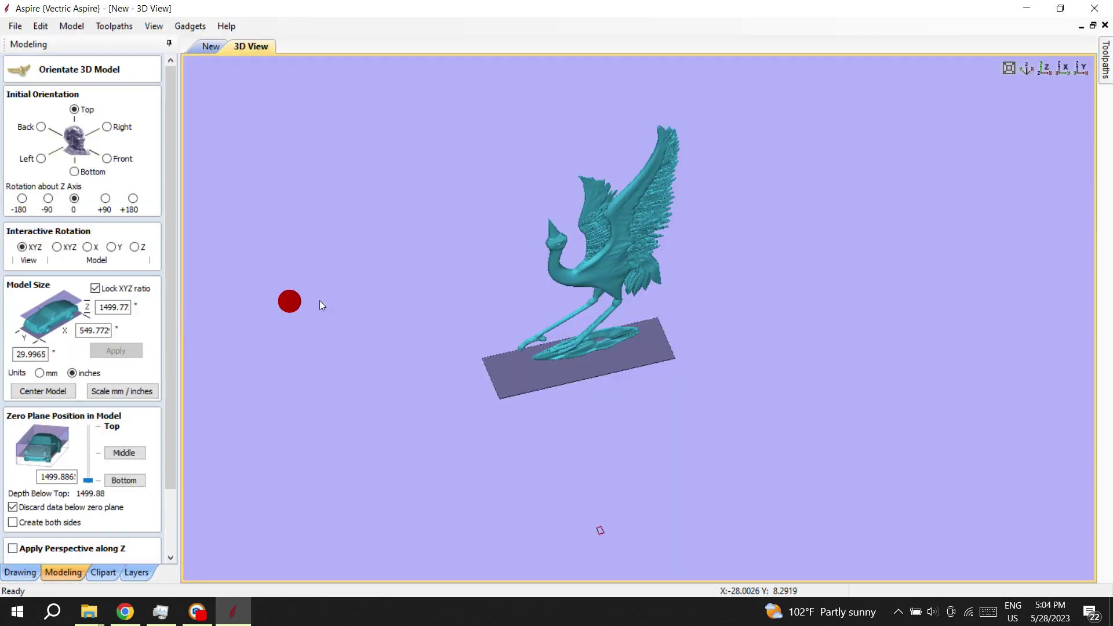
- Orient the flamingo model to the front and place its zero plane at the bottom
{"action": "left_click_drag", "start_coordinate": [565, 217], "coordinate": [342, 202]}
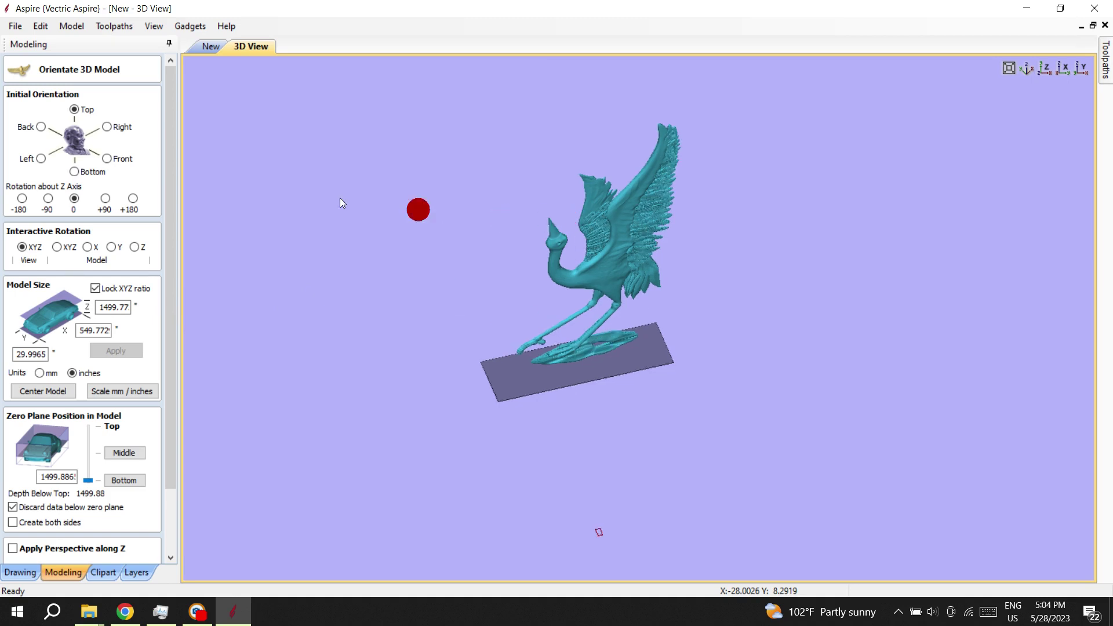
{"action": "left_click", "coordinate": [107, 160]}
{"action": "left_click", "coordinate": [101, 173]}
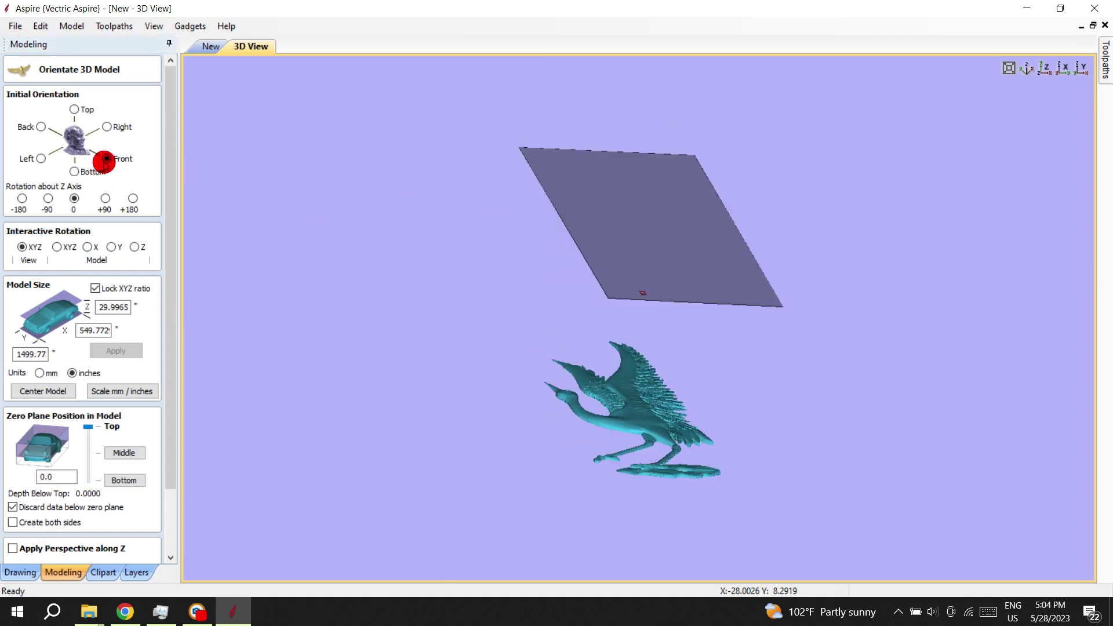
{"action": "left_click", "coordinate": [117, 481]}
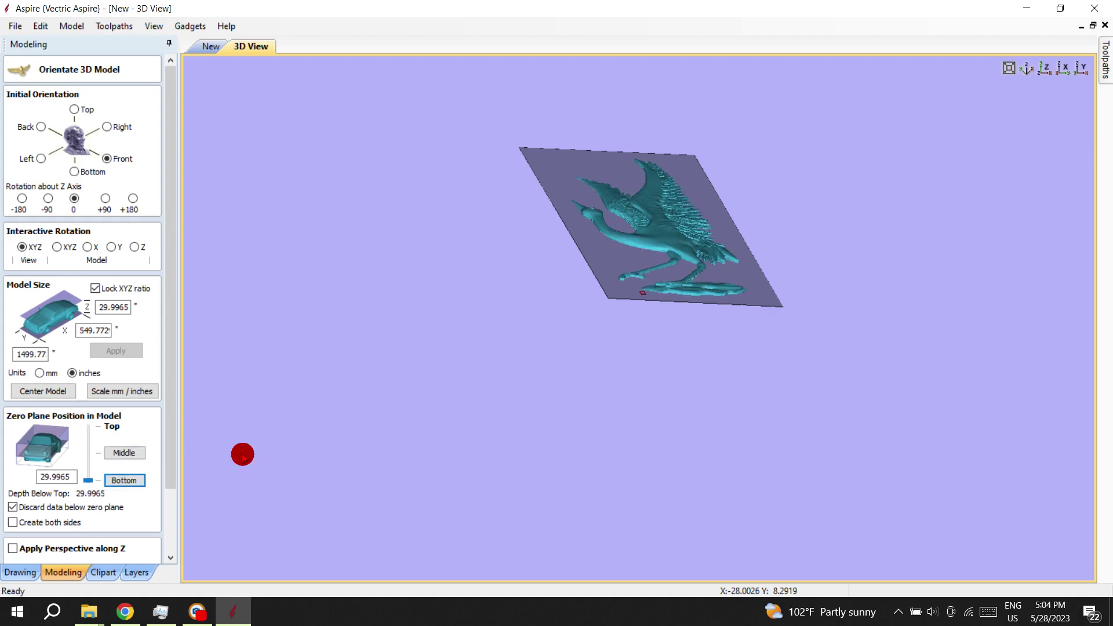
{"action": "left_click", "coordinate": [637, 348]}
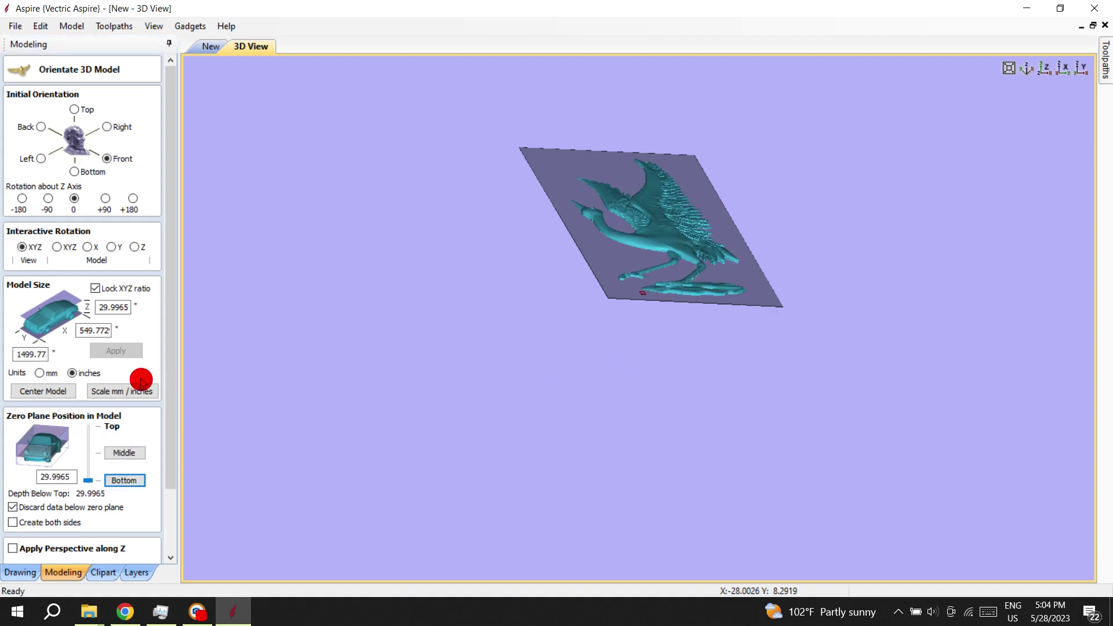
- Scale the flamingo to 9 inches in X with the ratio locked, reset the zero plane to the bottom and accept the import
{"action": "left_click", "coordinate": [97, 332]}
{"action": "double_click", "coordinate": [98, 330]}
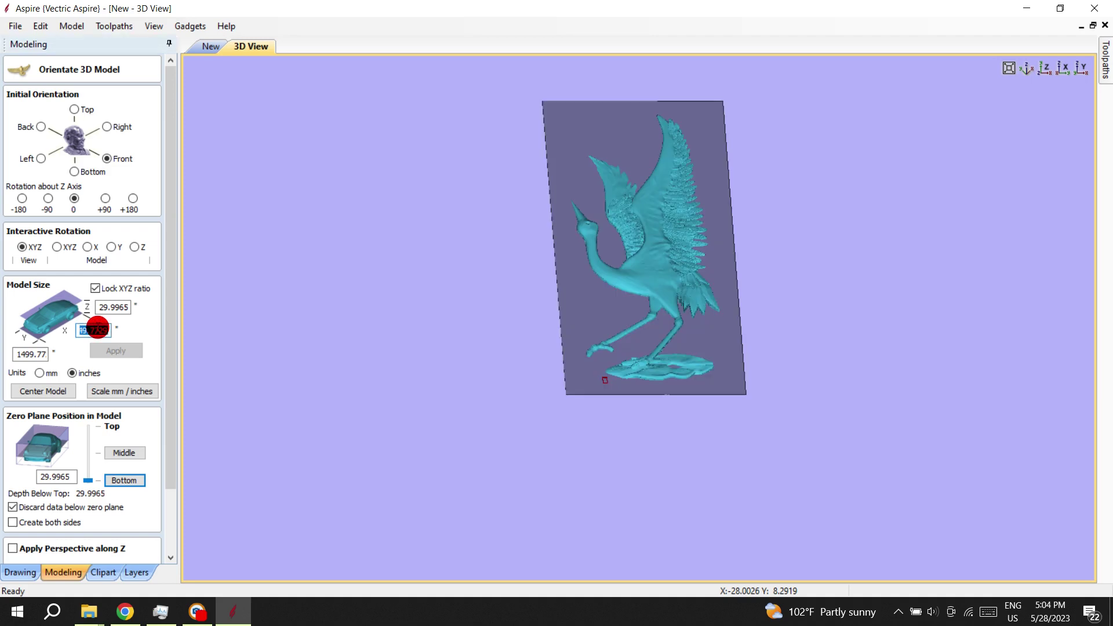
{"action": "type", "text": "9"}
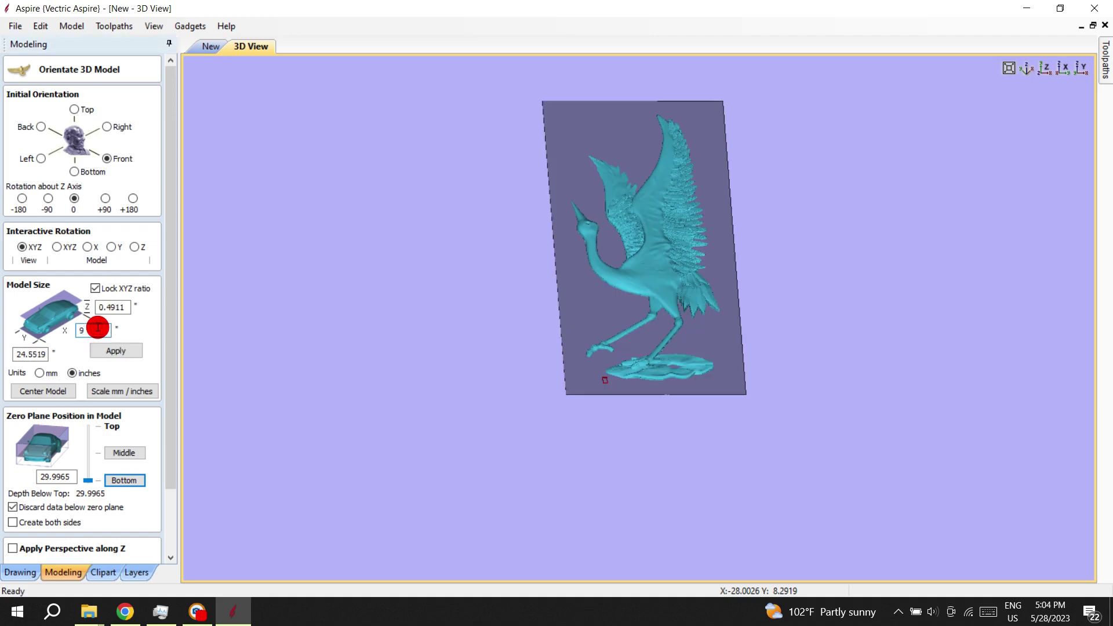
{"action": "left_click", "coordinate": [248, 389]}
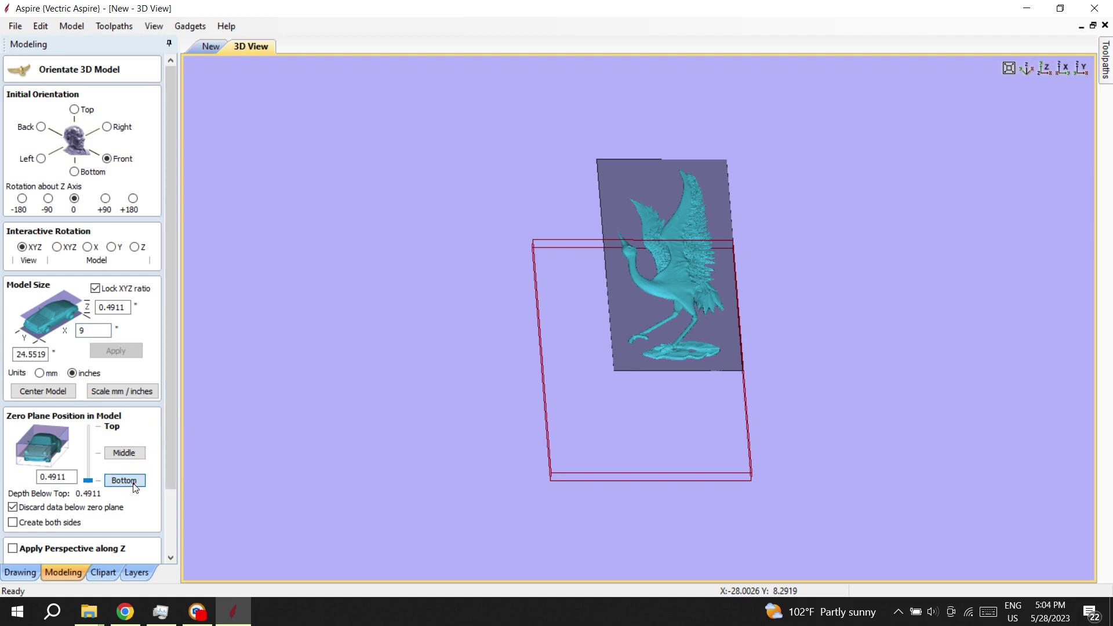
{"action": "left_click_drag", "start_coordinate": [166, 447], "coordinate": [154, 521]}
{"action": "left_click", "coordinate": [51, 544]}
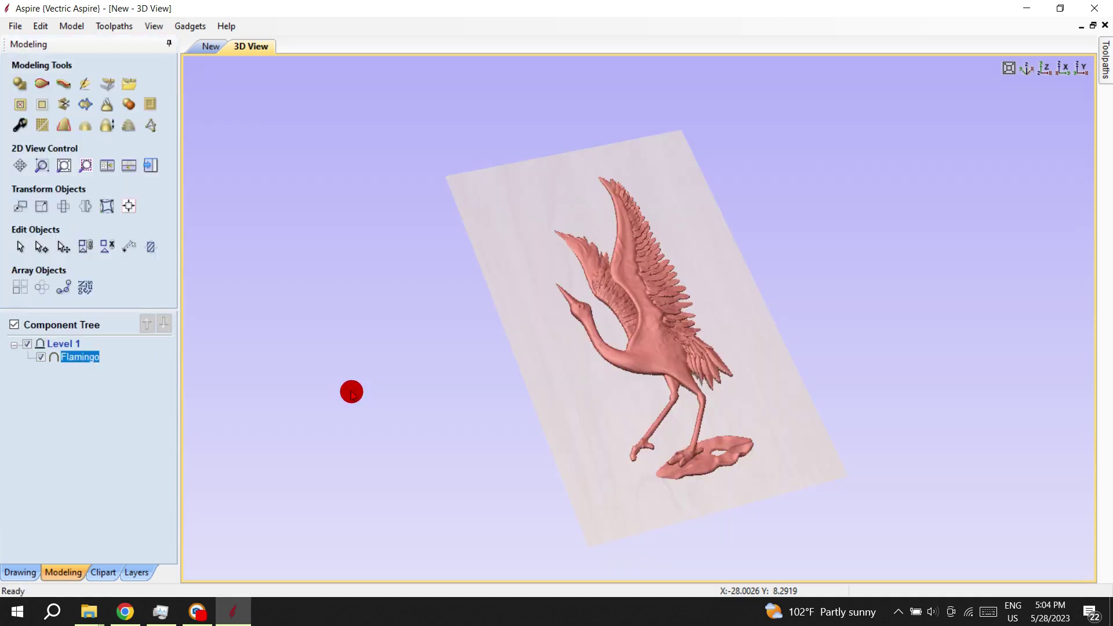
- Inspect the imported flamingo relief and its fit inside the rectangle in the 3D and 2D views
{"action": "mouse_move", "coordinate": [456, 400]}
{"action": "left_mouse_down"}
{"action": "mouse_move", "coordinate": [735, 323]}
{"action": "mouse_move", "coordinate": [633, 405]}
{"action": "mouse_move", "coordinate": [750, 428]}
{"action": "mouse_move", "coordinate": [775, 465]}
{"action": "left_mouse_up"}
{"action": "left_click", "coordinate": [214, 45]}
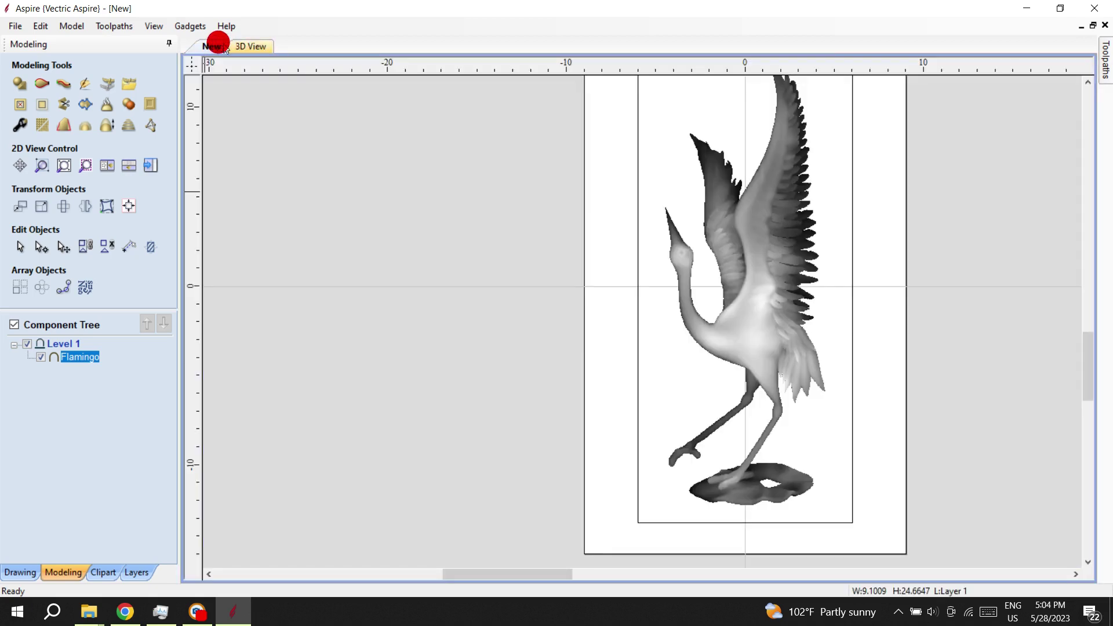
{"action": "scroll", "coordinate": [392, 278], "scroll_direction": "down", "scroll_amount": 2}
{"action": "scroll", "coordinate": [691, 217], "scroll_direction": "up", "scroll_amount": 1}
{"action": "key", "text": "F3"}
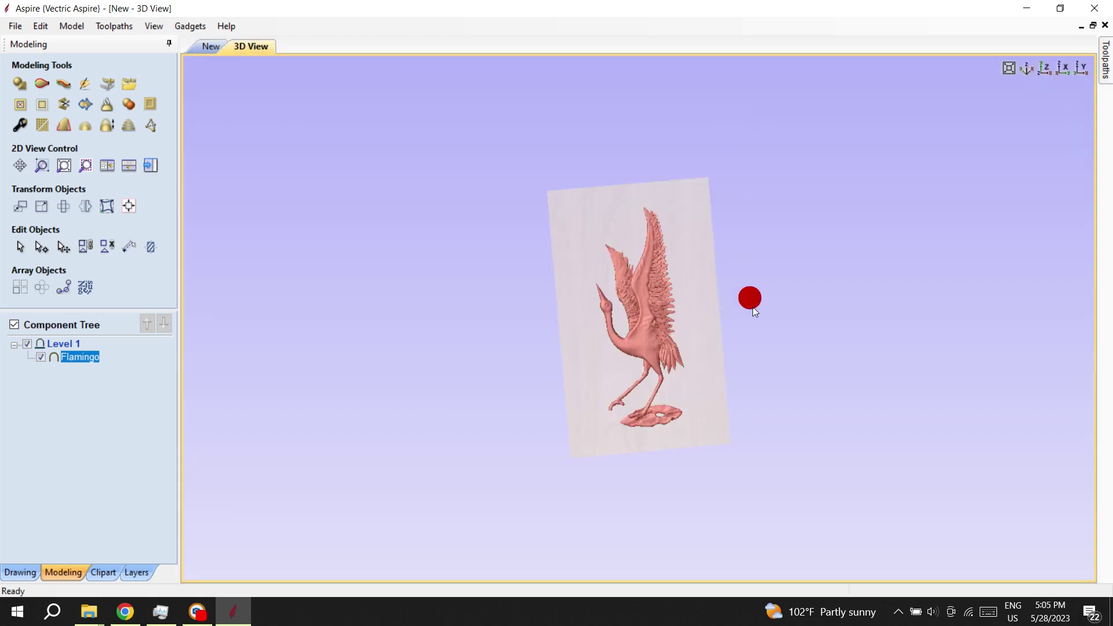
{"action": "scroll", "coordinate": [750, 298], "scroll_direction": "up", "scroll_amount": 4}
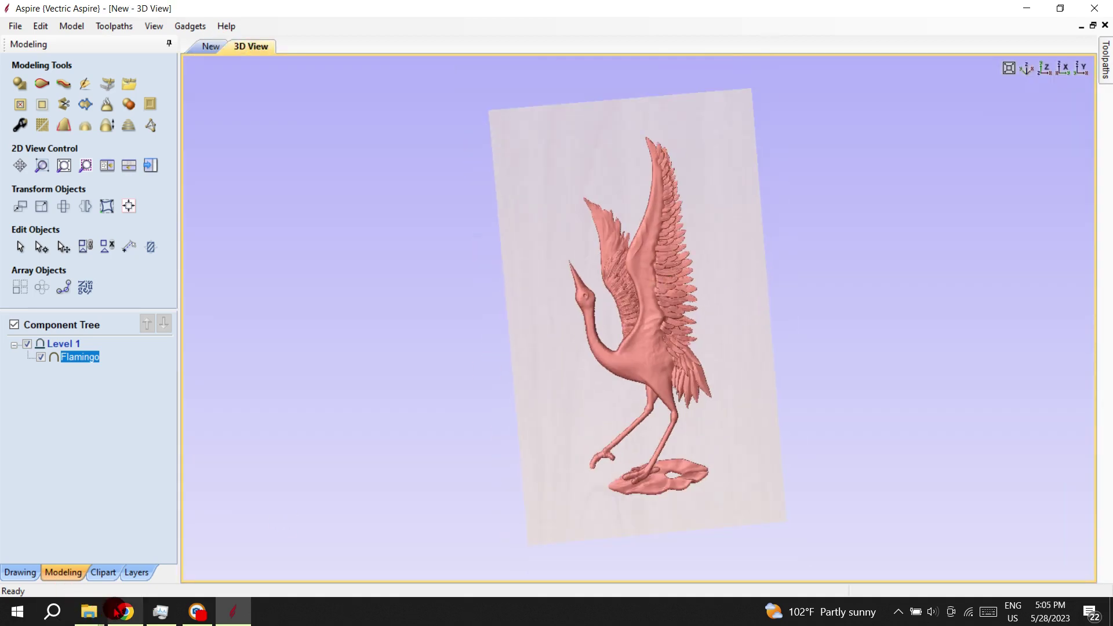
- Switch to File Explorer and open the 12x18 frame file from the Flamingo folder in Aspire
{"action": "left_click", "coordinate": [88, 612]}
{"action": "left_click", "coordinate": [110, 560]}
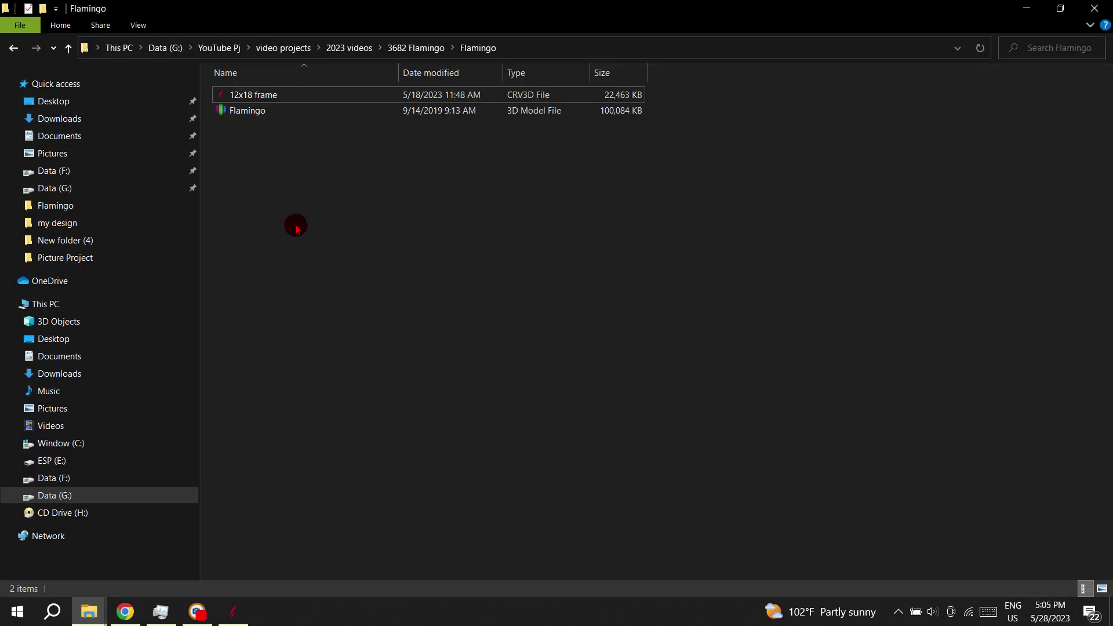
{"action": "left_click", "coordinate": [266, 97]}
{"action": "double_click", "coordinate": [266, 97]}
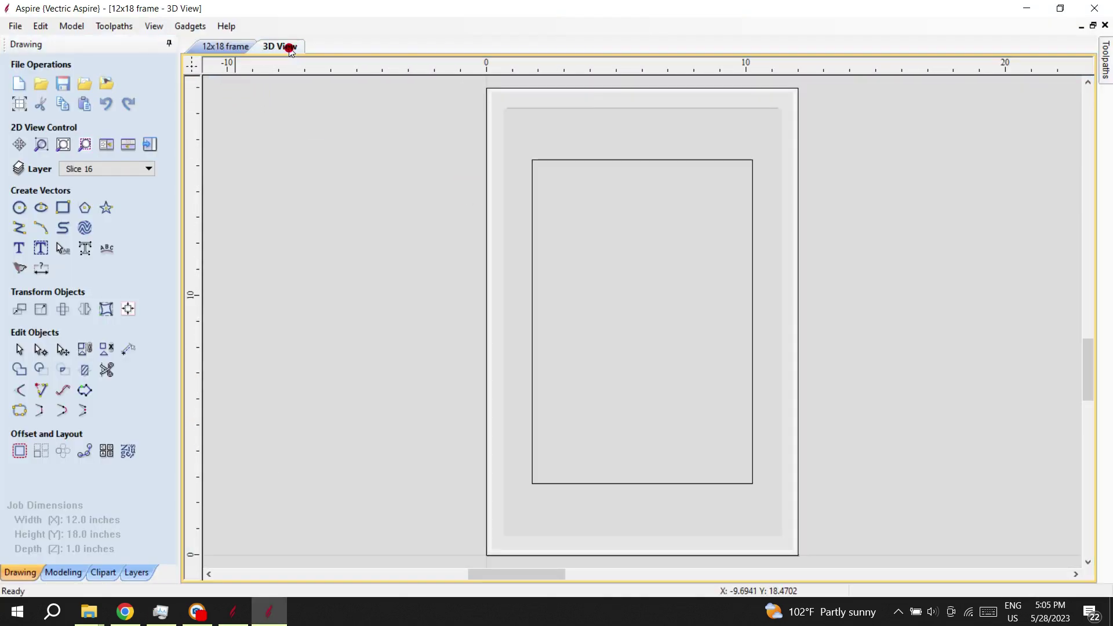
- Copy both "picture with clock" frame components from the 12x18 frame job
{"action": "left_click", "coordinate": [280, 46]}
{"action": "left_click", "coordinate": [68, 568]}
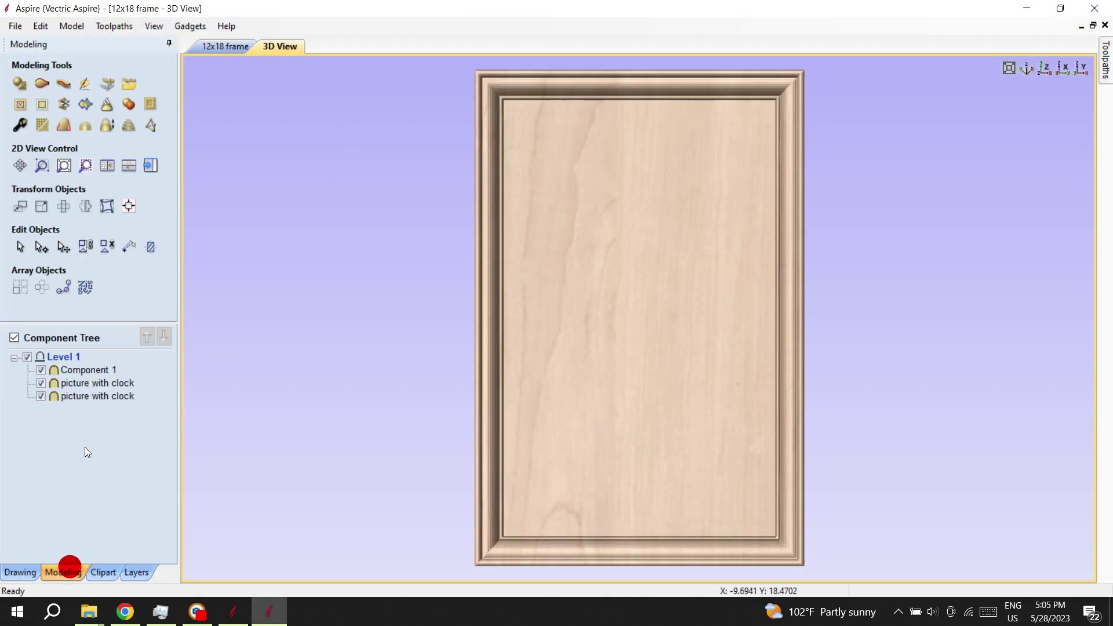
{"action": "left_click", "coordinate": [96, 384]}
{"action": "left_click", "coordinate": [94, 398], "text": "ctrl"}
{"action": "right_click", "coordinate": [94, 398]}
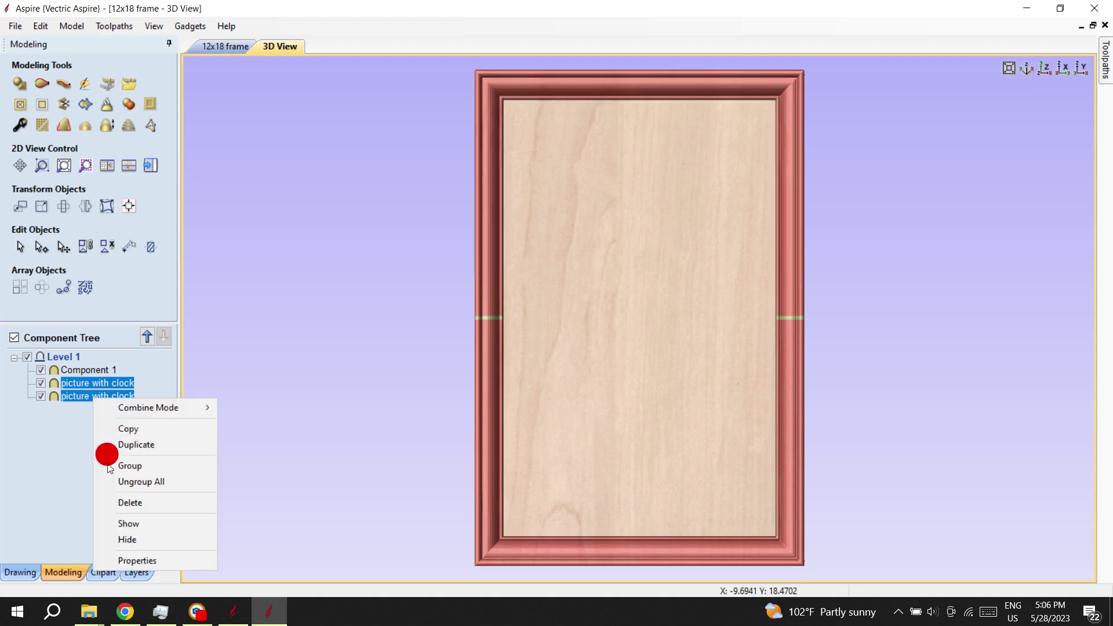
{"action": "left_click", "coordinate": [132, 439]}
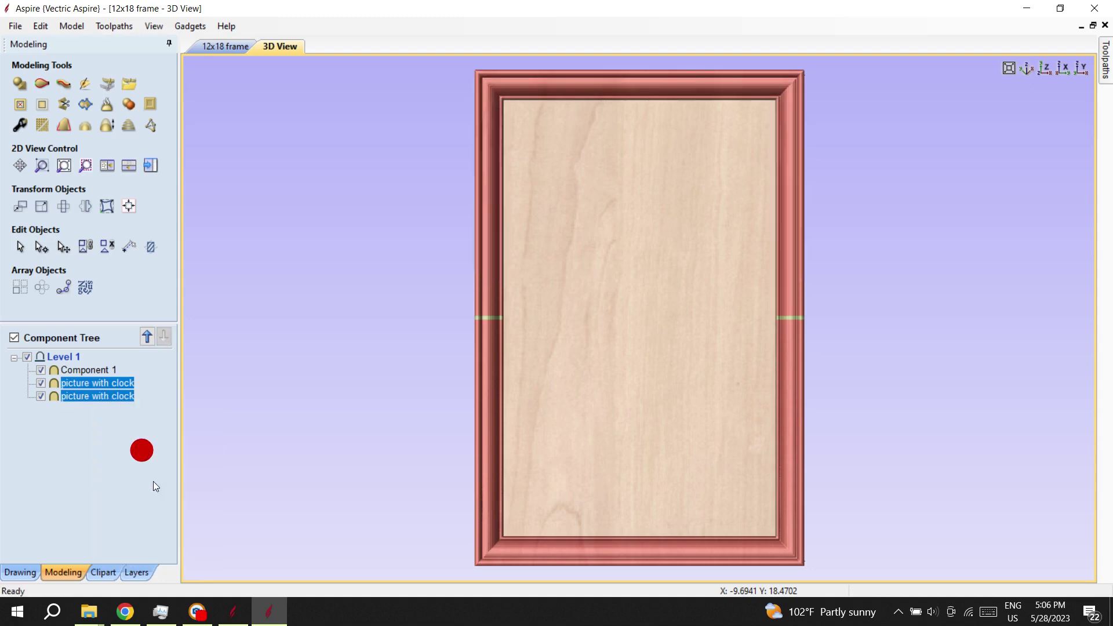
- Switch back to the flamingo job and paste the two copied frame components into its 2D layout
{"action": "left_click", "coordinate": [233, 610]}
{"action": "left_click", "coordinate": [214, 53]}
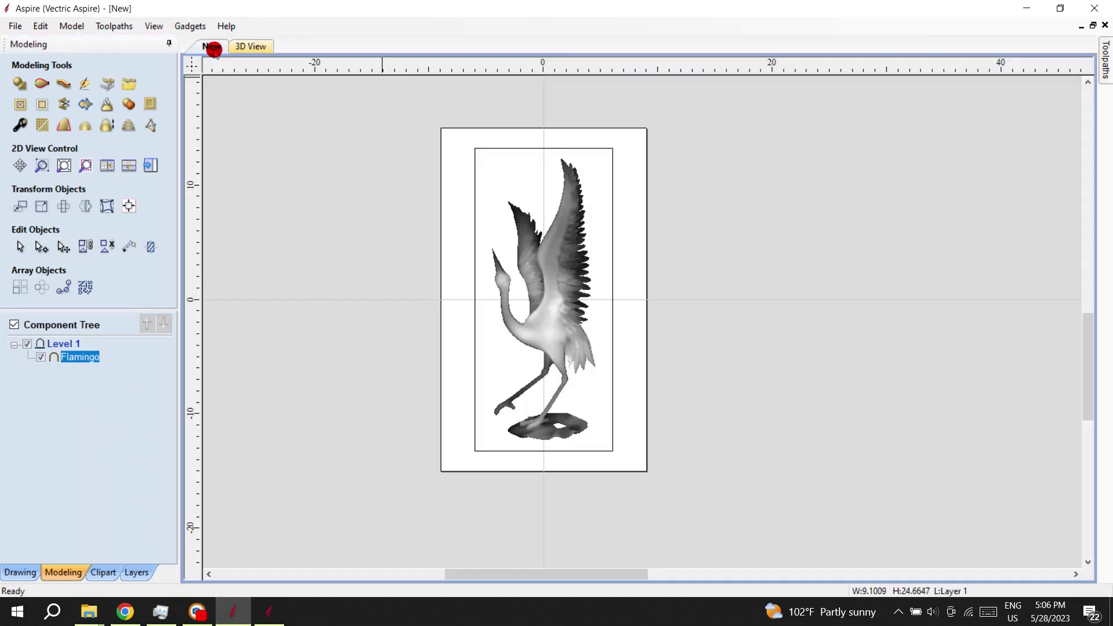
{"action": "right_click", "coordinate": [405, 216]}
{"action": "left_click", "coordinate": [434, 294]}
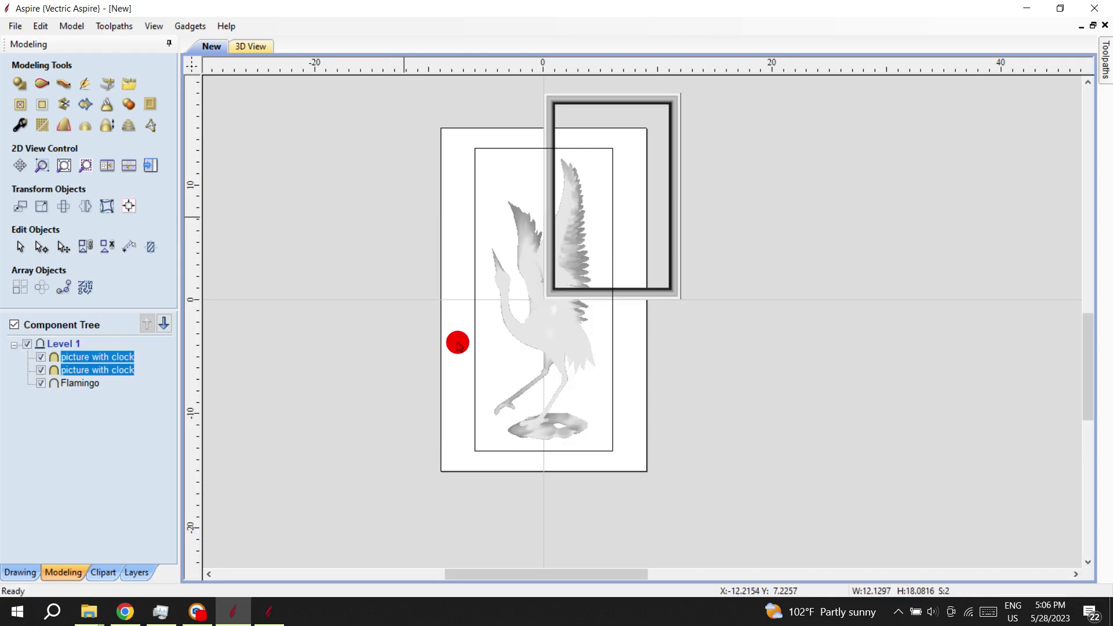
- Center the pasted frame components together on the material
{"action": "left_click", "coordinate": [107, 247]}
{"action": "left_click", "coordinate": [88, 123]}
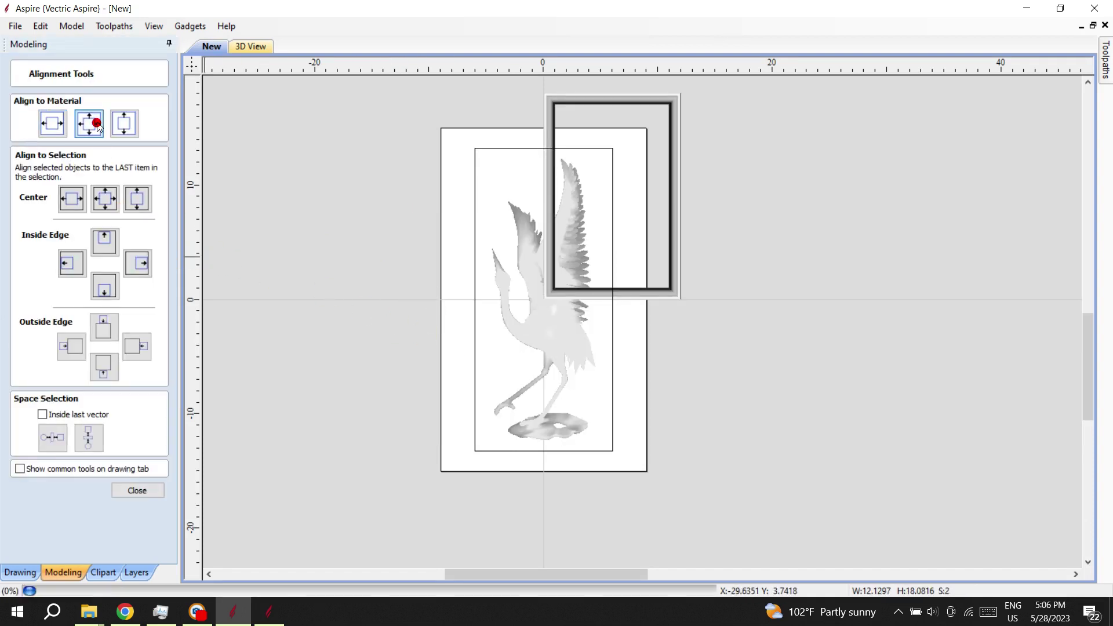
{"action": "left_click", "coordinate": [138, 491]}
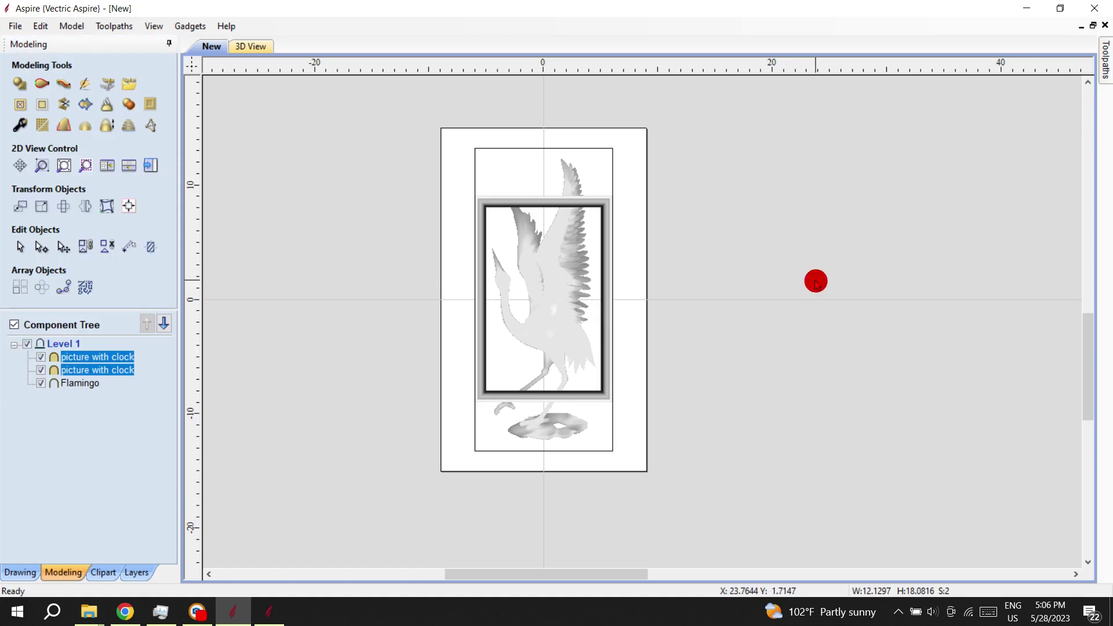
- Move the upper half of the frame up to the rectangle's top edge
{"action": "left_click_drag", "start_coordinate": [815, 280], "coordinate": [789, 241]}
{"action": "left_click", "coordinate": [539, 206]}
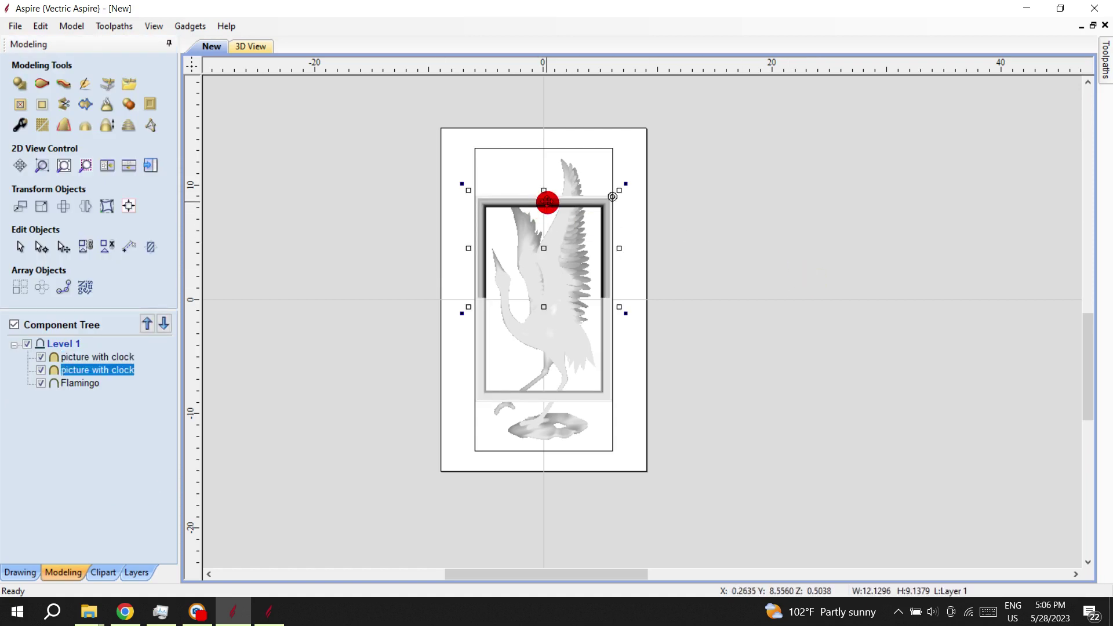
{"action": "scroll", "coordinate": [547, 202], "scroll_direction": "up", "scroll_amount": 2}
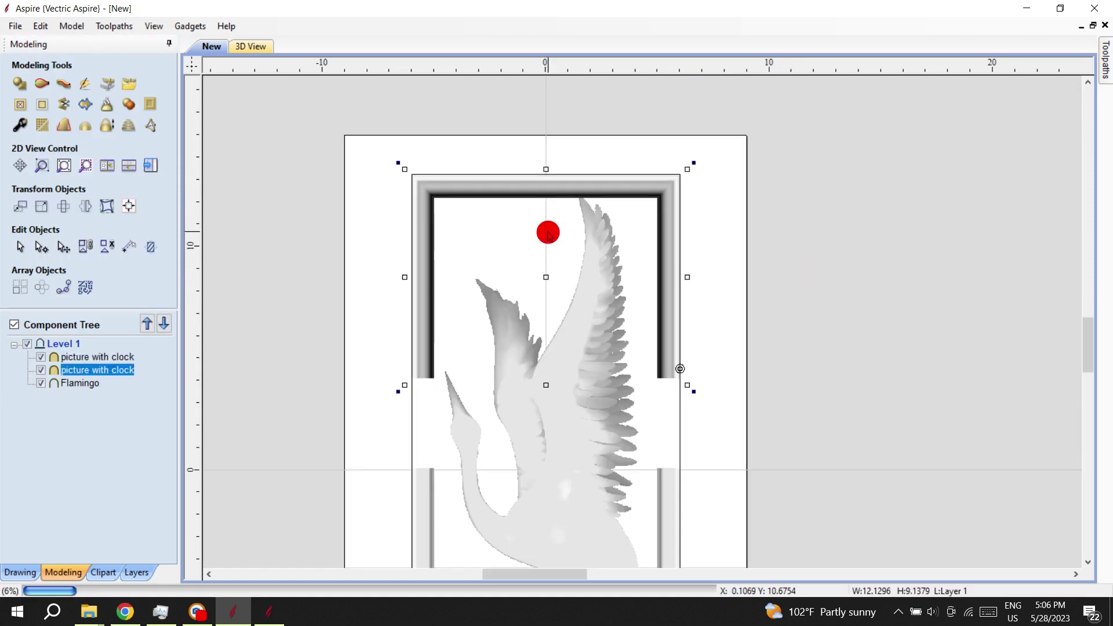
- Close the gap between the upper frame half and the rectangle's top edge, and check the fit along both sides
{"action": "scroll", "coordinate": [494, 129], "scroll_direction": "up", "scroll_amount": 10}
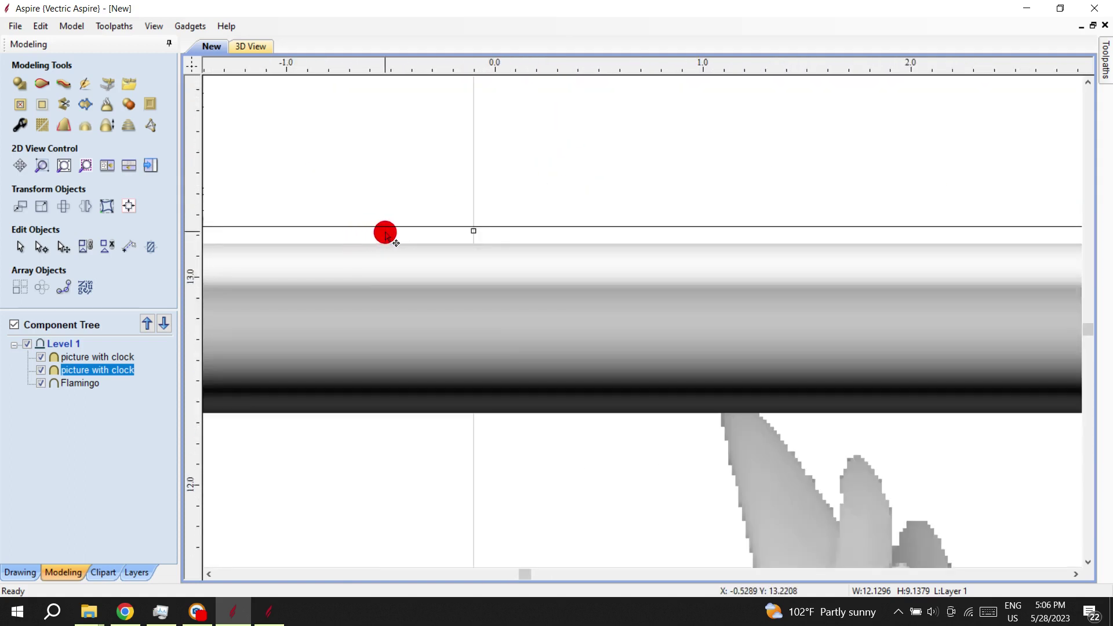
{"action": "scroll", "coordinate": [604, 299], "scroll_direction": "down", "scroll_amount": 1}
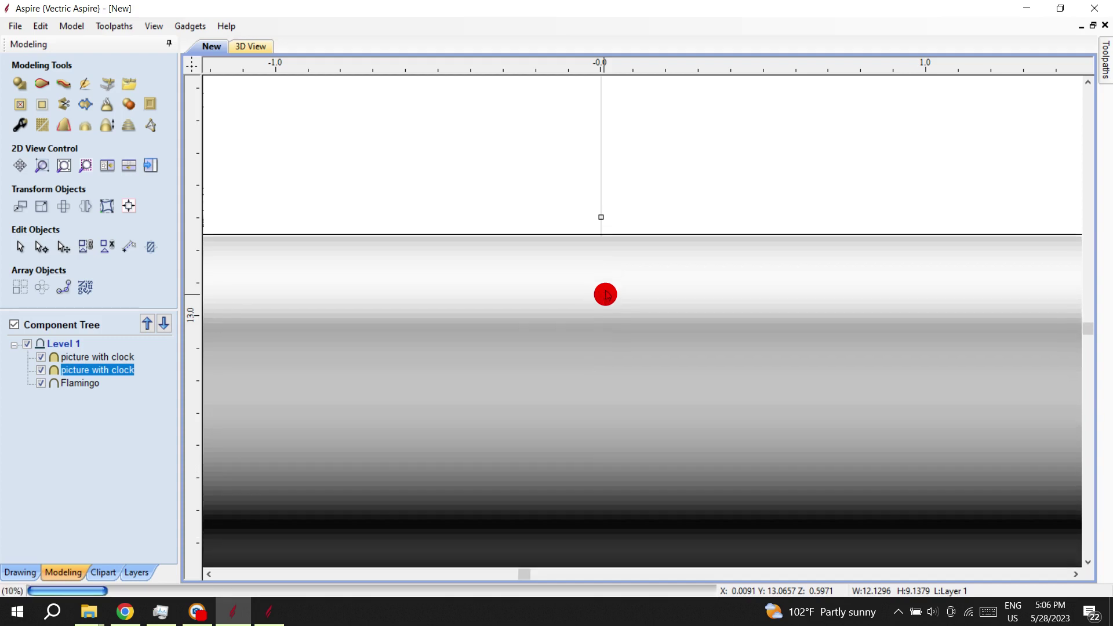
{"action": "scroll", "coordinate": [606, 255], "scroll_direction": "up", "scroll_amount": 5}
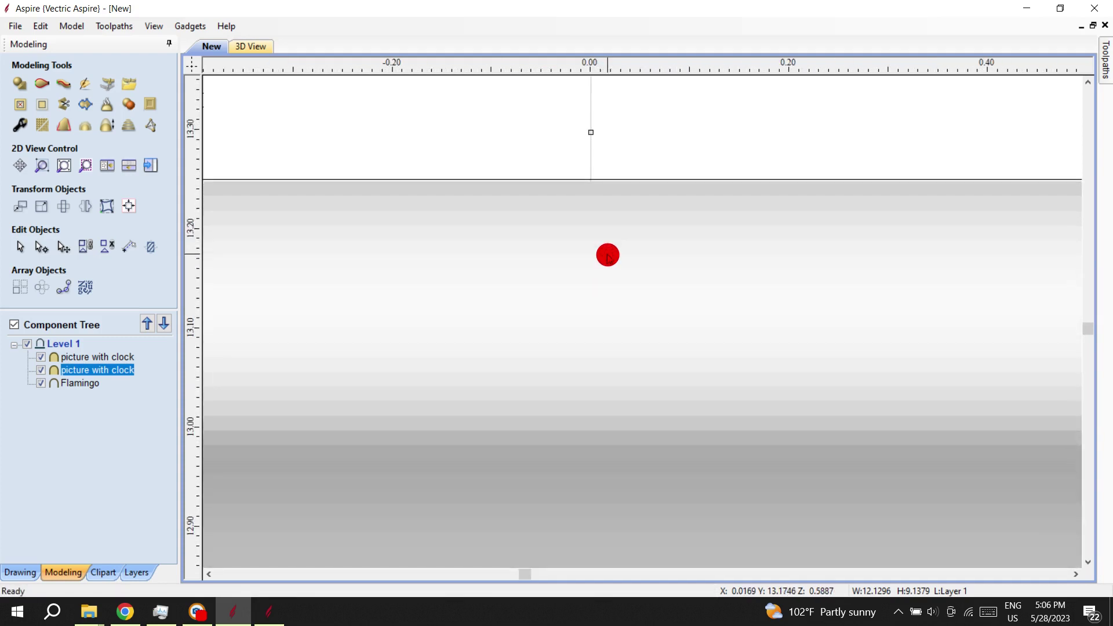
{"action": "scroll", "coordinate": [606, 255], "scroll_direction": "down", "scroll_amount": 10}
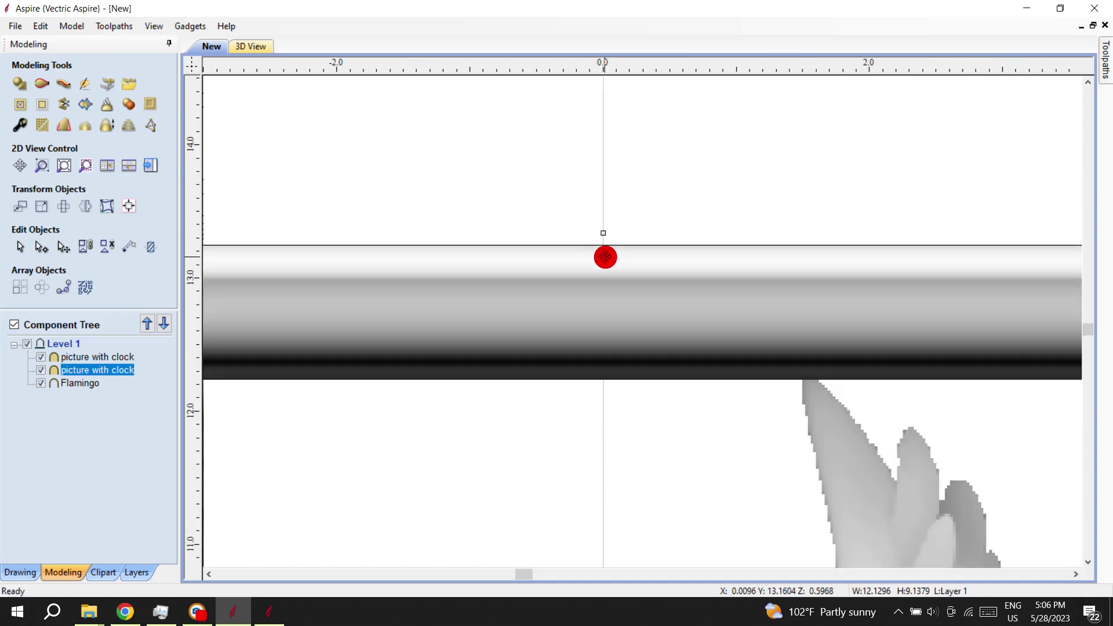
{"action": "scroll", "coordinate": [760, 423], "scroll_direction": "up", "scroll_amount": 5}
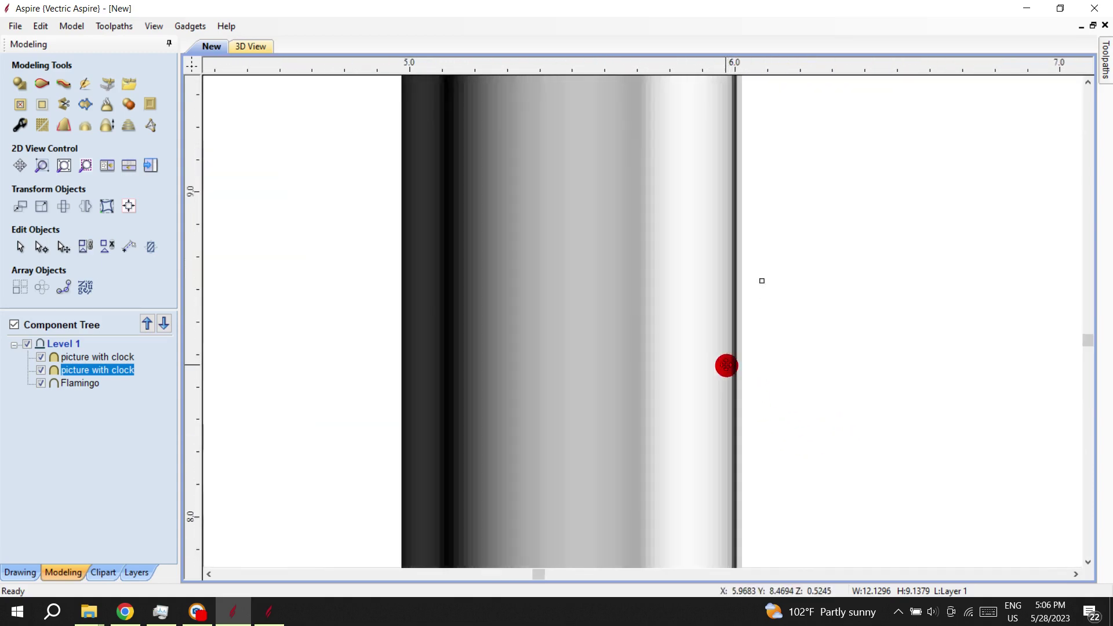
{"action": "scroll", "coordinate": [770, 380], "scroll_direction": "down", "scroll_amount": 4}
{"action": "scroll", "coordinate": [964, 423], "scroll_direction": "down", "scroll_amount": 2}
{"action": "scroll", "coordinate": [678, 420], "scroll_direction": "up", "scroll_amount": 8}
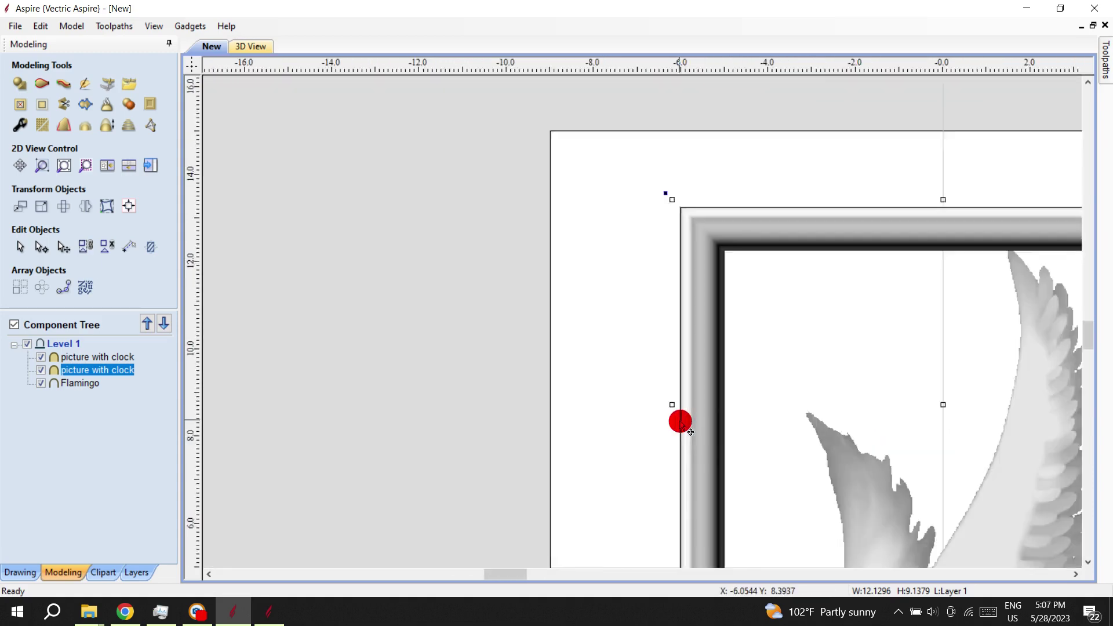
{"action": "scroll", "coordinate": [507, 346], "scroll_direction": "down", "scroll_amount": 8}
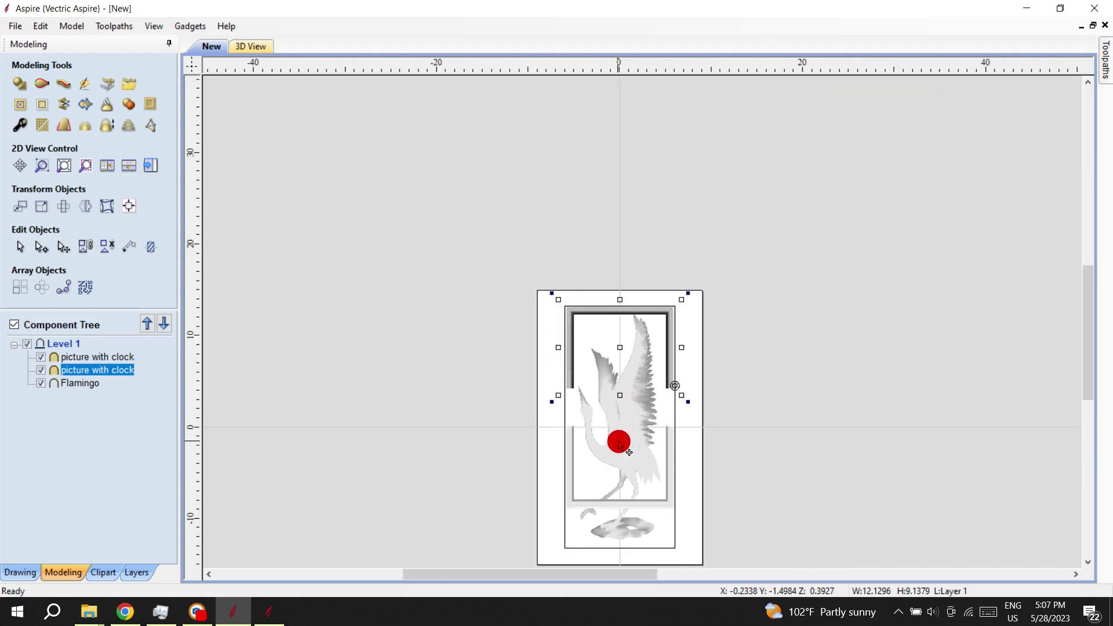
- Center the lower frame half on the material horizontally and vertically
{"action": "left_click", "coordinate": [738, 488]}
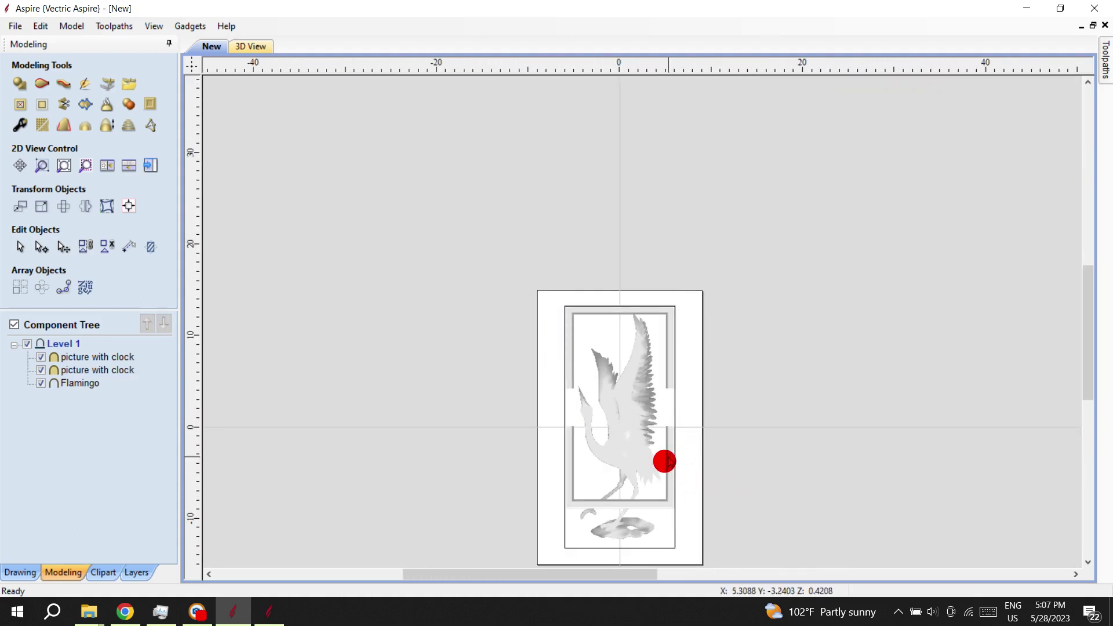
{"action": "left_click", "coordinate": [670, 459]}
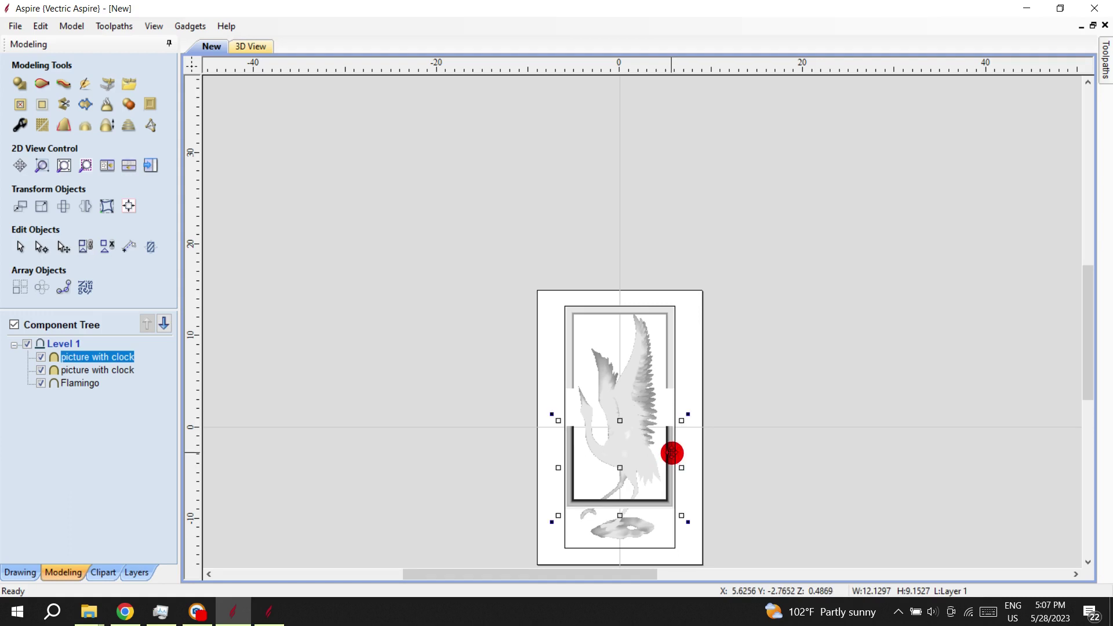
{"action": "left_click_drag", "start_coordinate": [672, 453], "coordinate": [671, 442]}
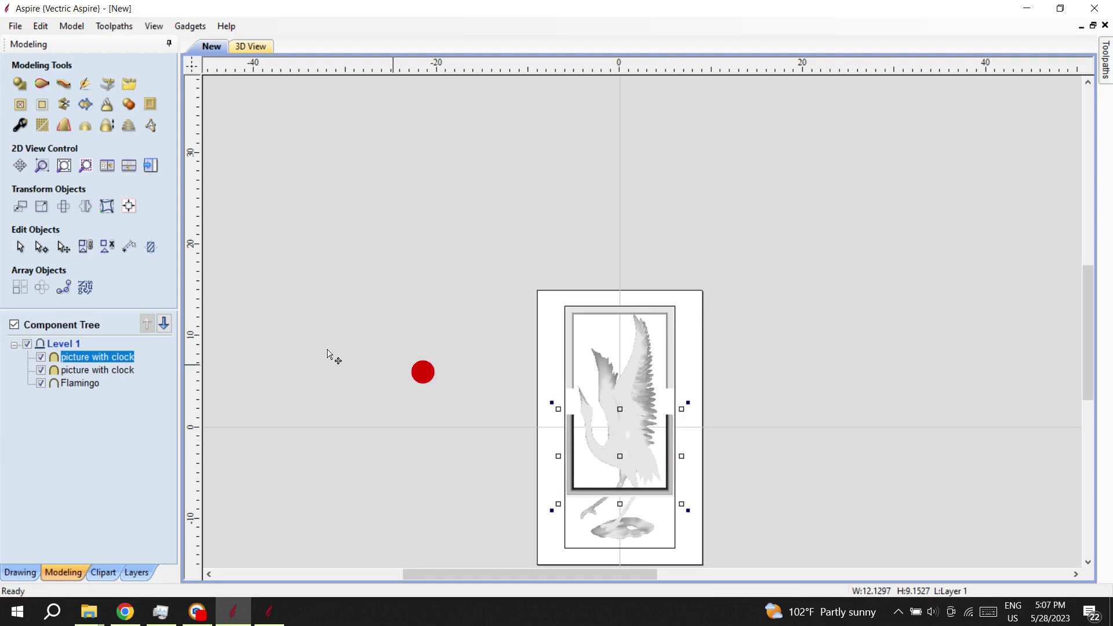
{"action": "left_click", "coordinate": [128, 206]}
{"action": "left_click", "coordinate": [88, 123]}
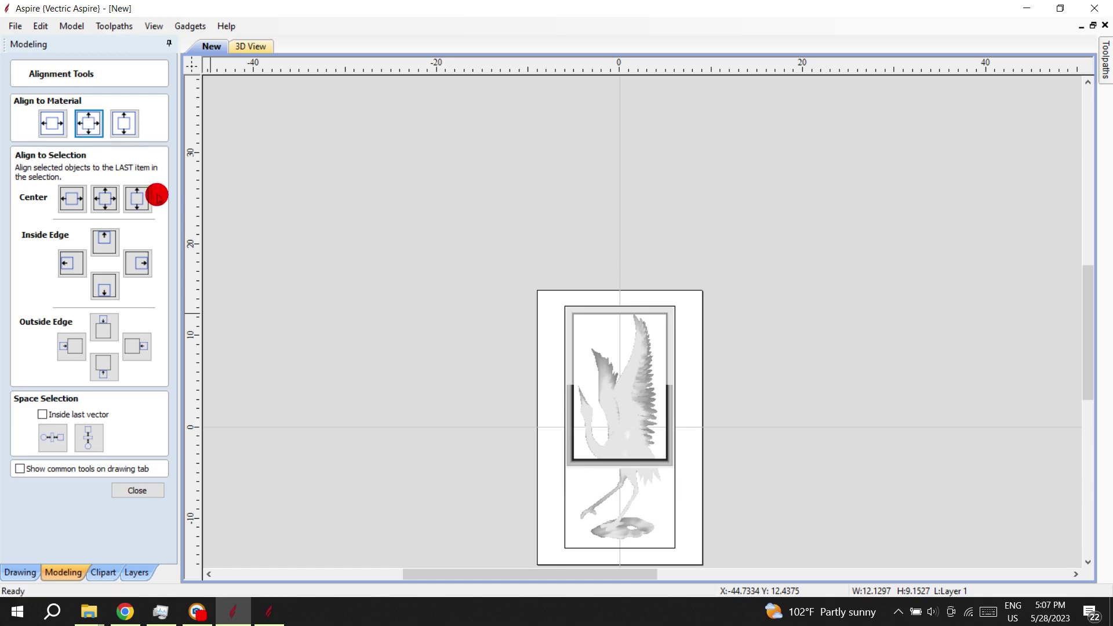
{"action": "left_click", "coordinate": [145, 486]}
- Stretch the centered lower frame half downward to about 12.58 inches tall
{"action": "scroll", "coordinate": [705, 417], "scroll_direction": "up", "scroll_amount": 3}
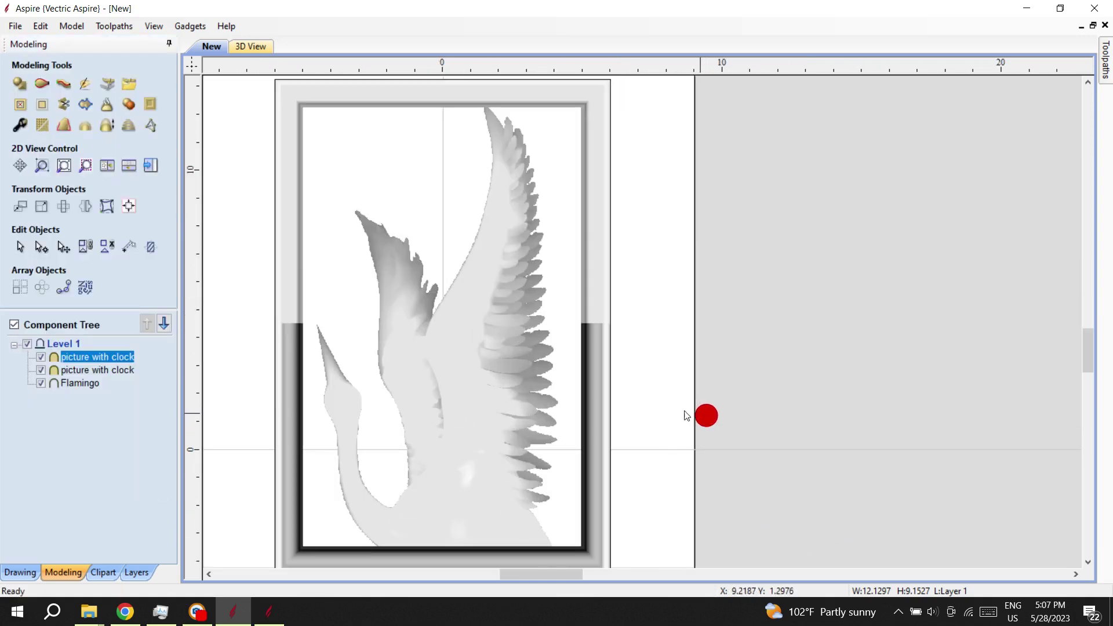
{"action": "scroll", "coordinate": [772, 328], "scroll_direction": "down", "scroll_amount": 3}
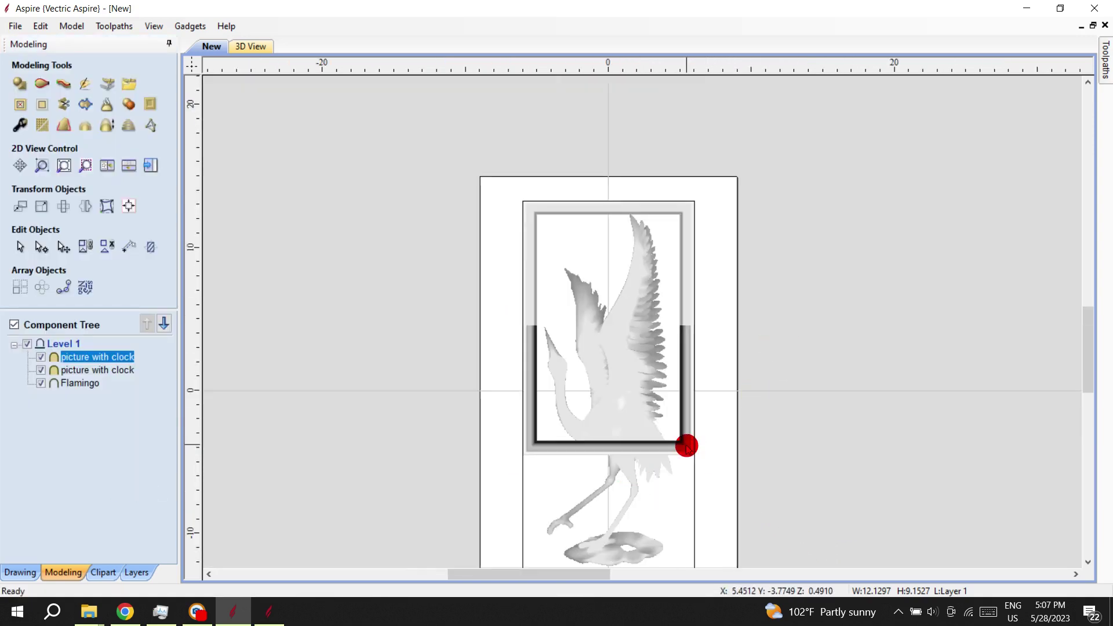
{"action": "left_click", "coordinate": [680, 437]}
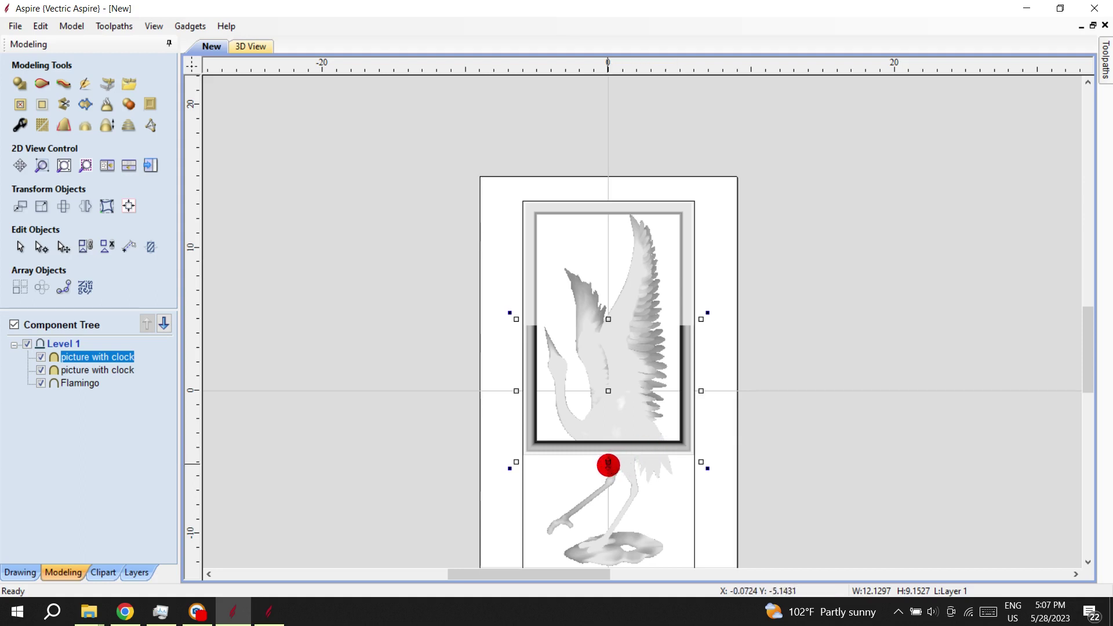
{"action": "left_click_drag", "start_coordinate": [608, 465], "coordinate": [607, 507]}
{"action": "scroll", "coordinate": [790, 315], "scroll_direction": "down", "scroll_amount": 4}
{"action": "scroll", "coordinate": [758, 390], "scroll_direction": "up", "scroll_amount": 5}
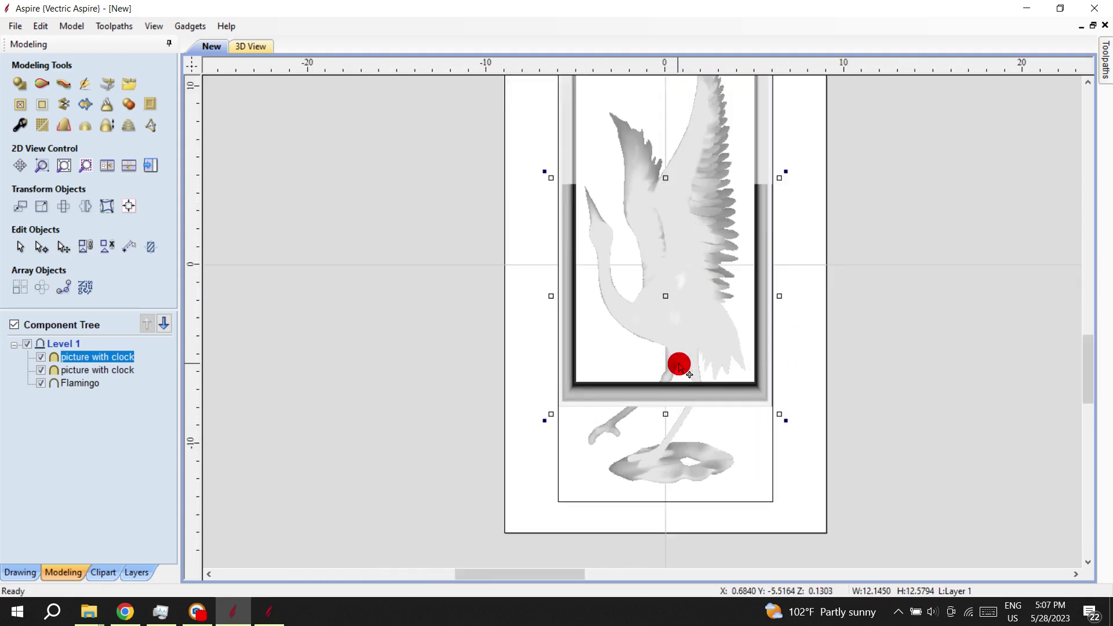
{"action": "left_click", "coordinate": [875, 380]}
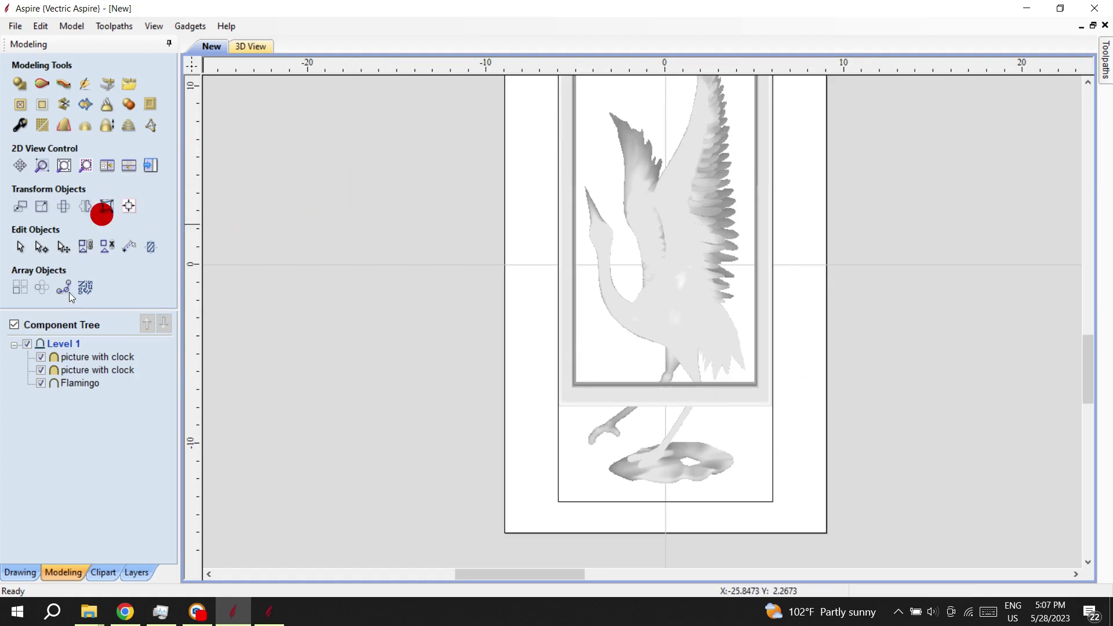
- Draw a square-cornered rectangle about 17.07 by 4.62 inches across the bottom rail of the stretched frame half
{"action": "left_click", "coordinate": [18, 571]}
{"action": "left_click", "coordinate": [63, 211]}
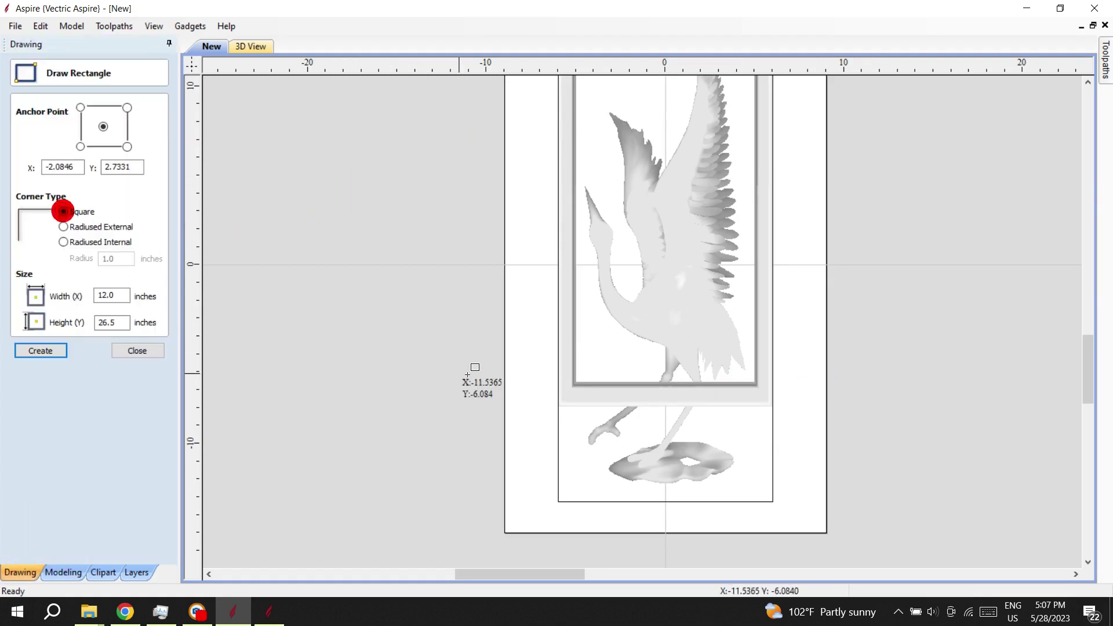
{"action": "left_click_drag", "start_coordinate": [509, 364], "coordinate": [810, 450]}
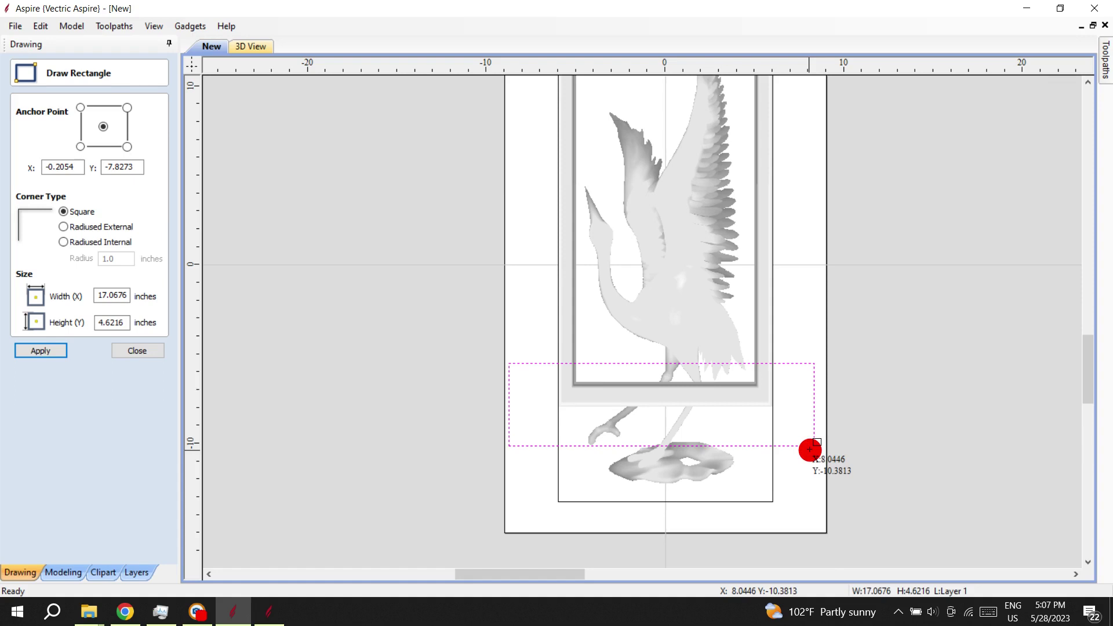
{"action": "left_click", "coordinate": [137, 351]}
- Clear the part of the stretched frame component that lies inside the drawn rectangle, removing its bottom rail
{"action": "left_click", "coordinate": [776, 335], "text": "shift"}
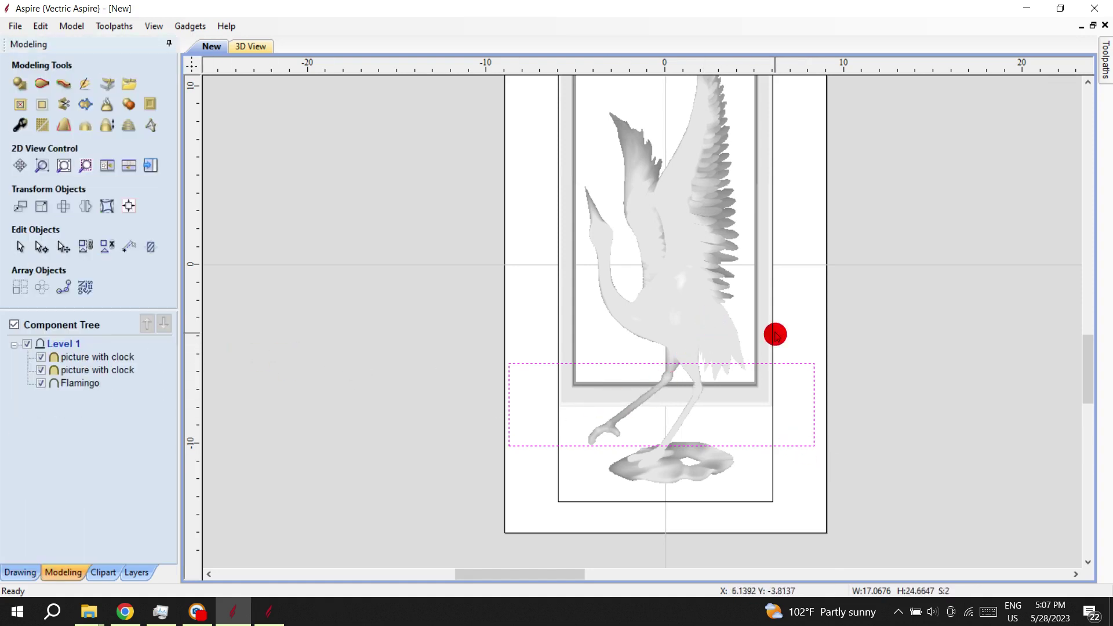
{"action": "left_click", "coordinate": [766, 318], "text": "shift"}
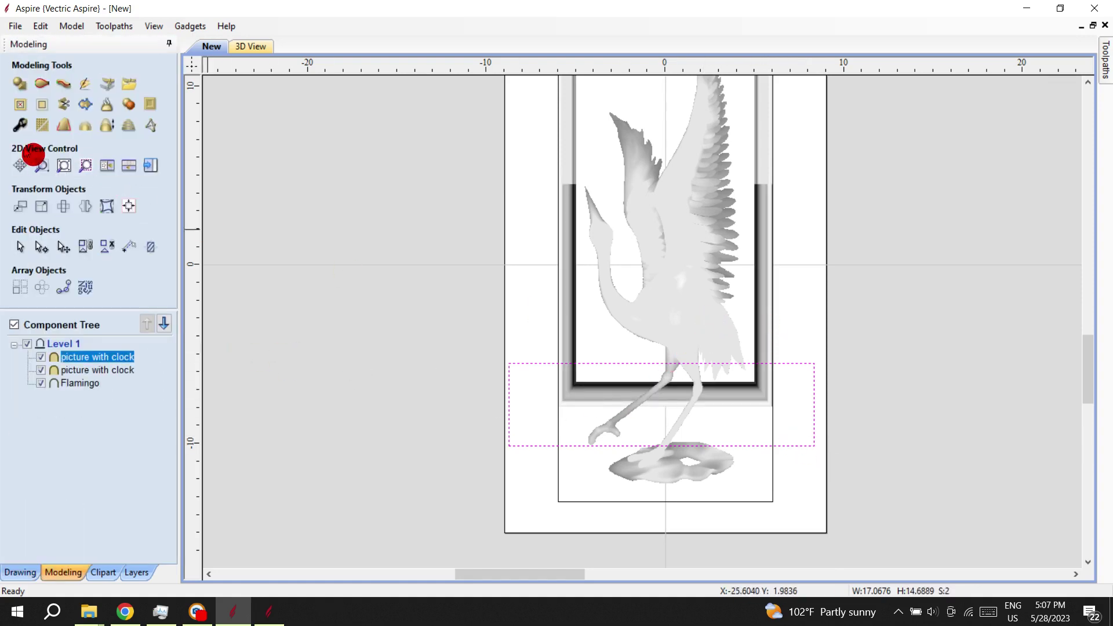
{"action": "left_click", "coordinate": [20, 104]}
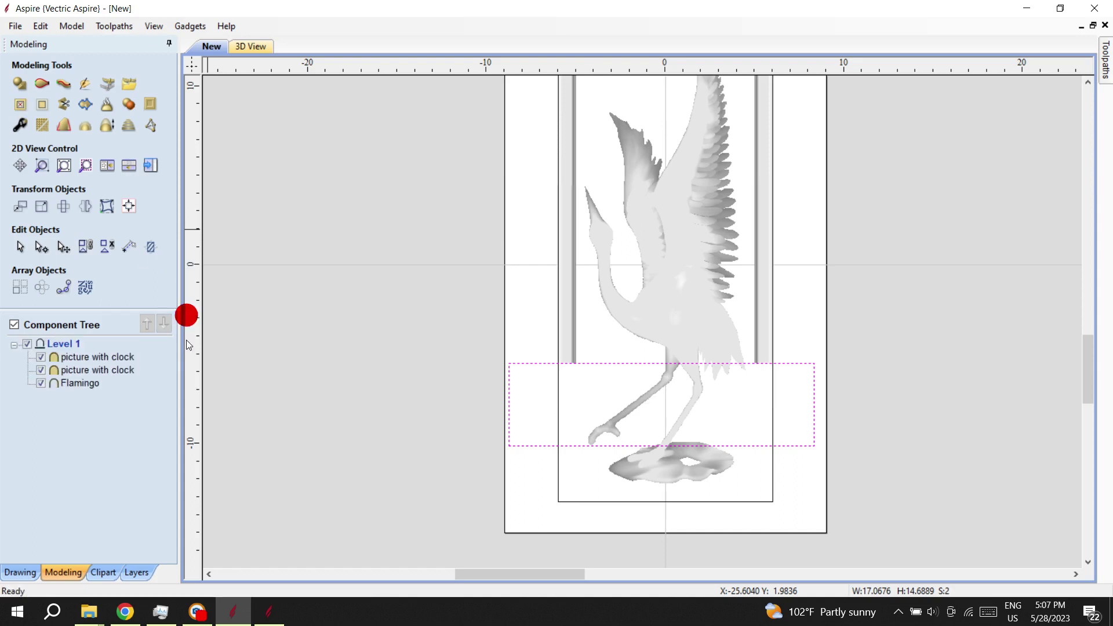
{"action": "left_click", "coordinate": [770, 392]}
{"action": "left_click", "coordinate": [944, 365]}
- Delete the rectangle used for clearing the bottom rail
{"action": "left_click", "coordinate": [816, 364]}
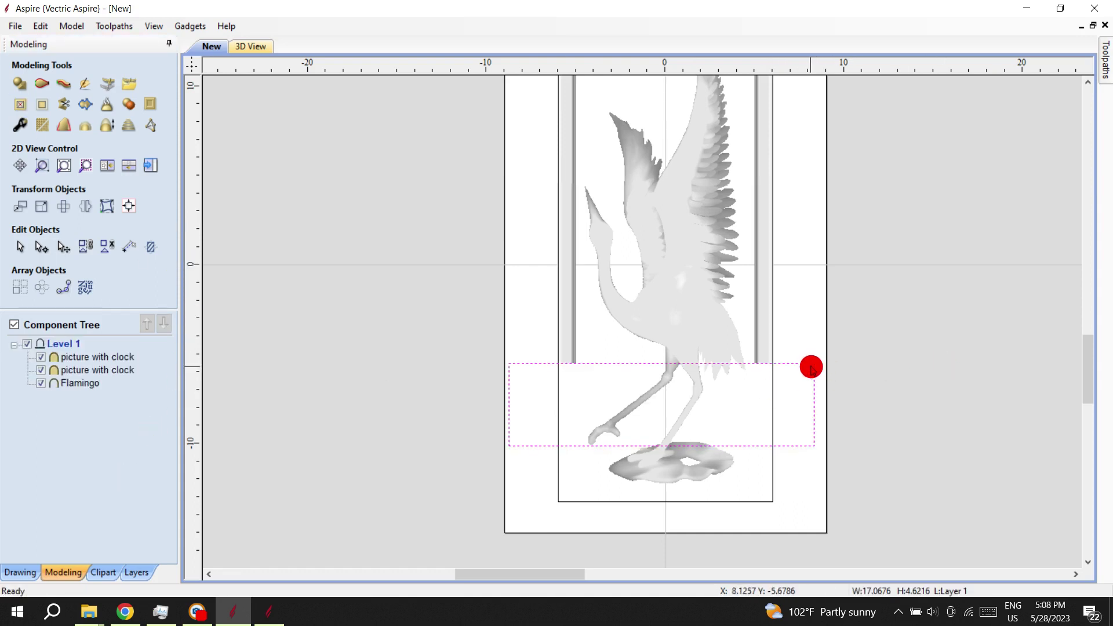
{"action": "right_click", "coordinate": [811, 368]}
{"action": "left_click", "coordinate": [850, 301]}
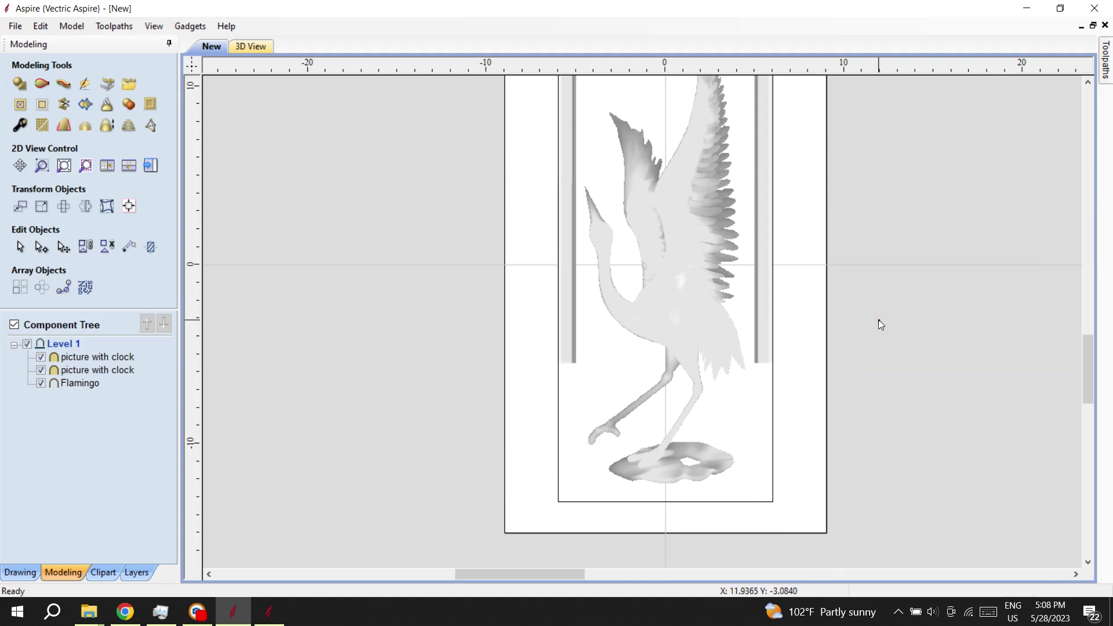
- Mirror the upper frame half vertically about the job center as a copy to form the frame's bottom
{"action": "left_click", "coordinate": [775, 287]}
{"action": "scroll", "coordinate": [765, 367], "scroll_direction": "down", "scroll_amount": 3}
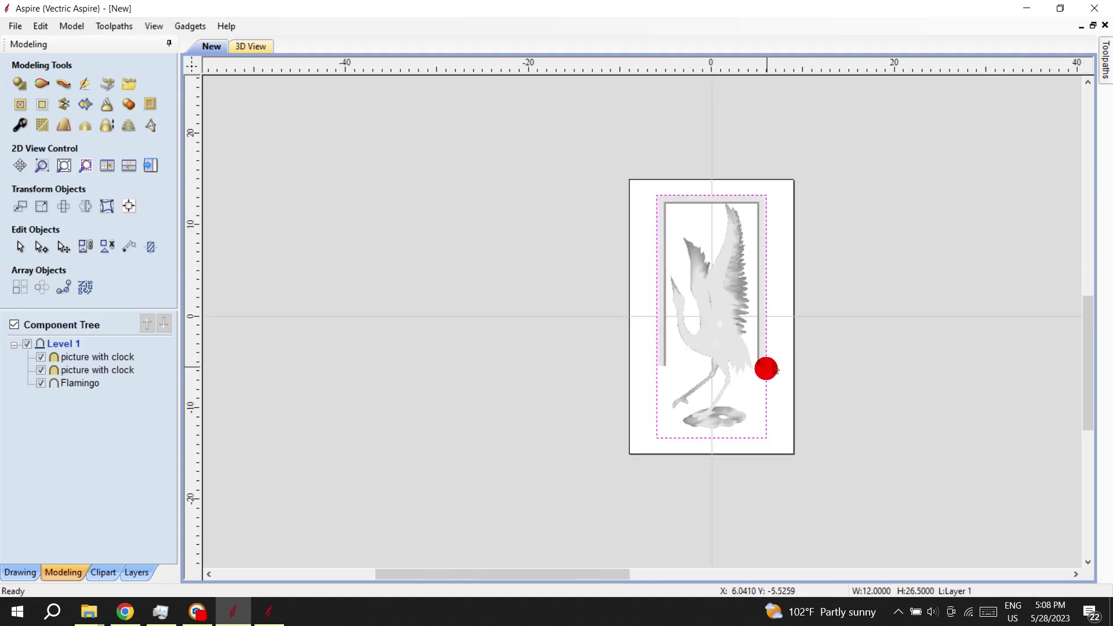
{"action": "left_click", "coordinate": [251, 46]}
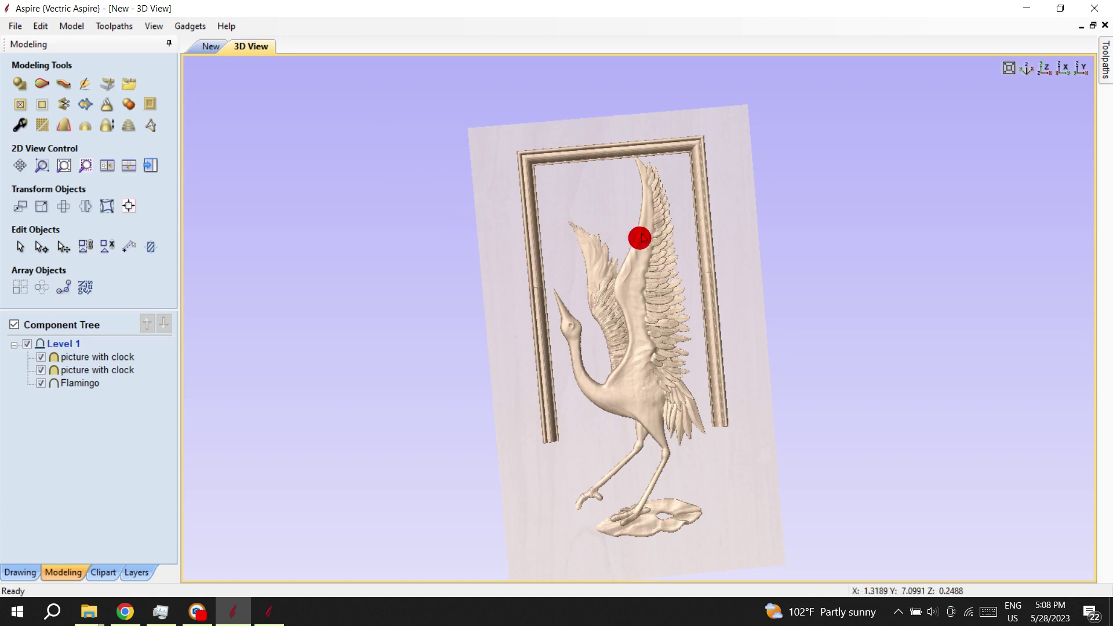
{"action": "left_click_drag", "start_coordinate": [639, 236], "coordinate": [615, 386]}
{"action": "left_click", "coordinate": [215, 47]}
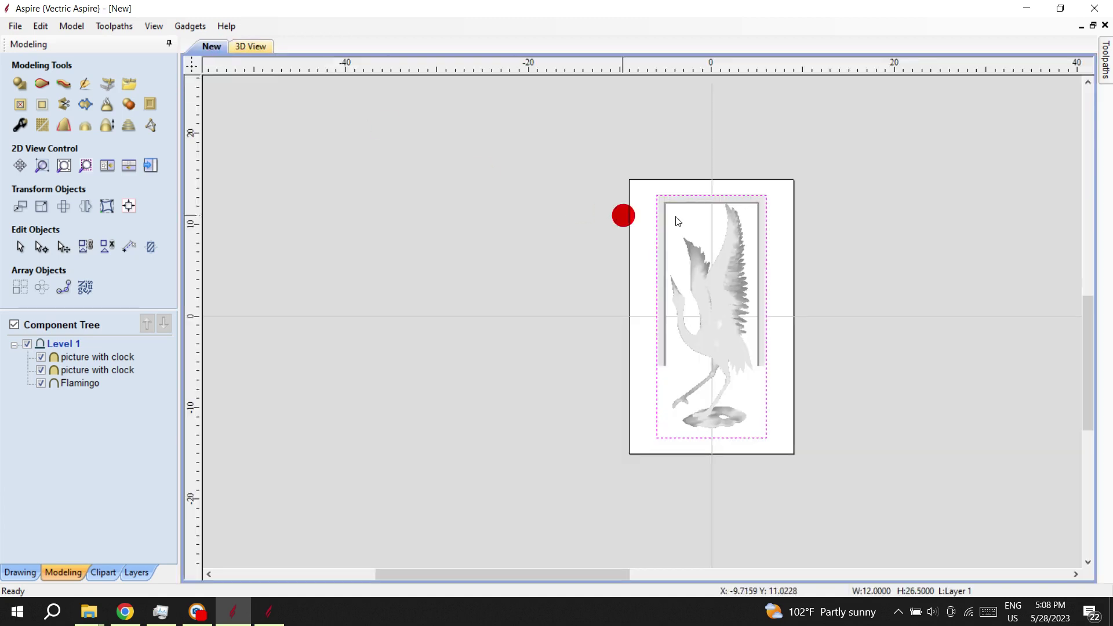
{"action": "left_click", "coordinate": [763, 211]}
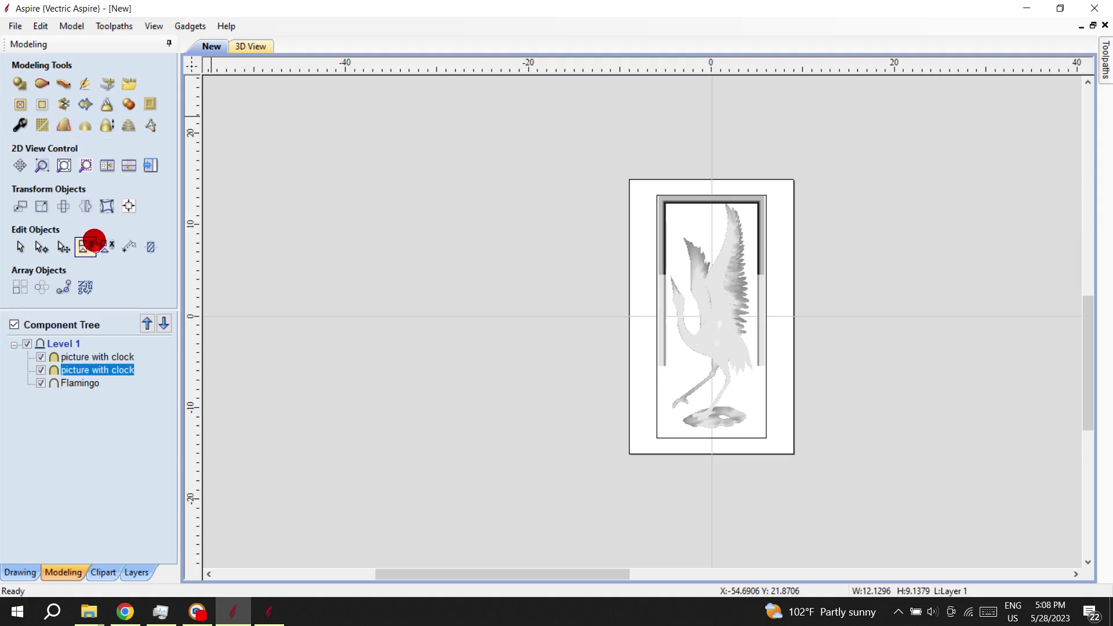
{"action": "left_click", "coordinate": [87, 206]}
{"action": "left_click", "coordinate": [100, 236]}
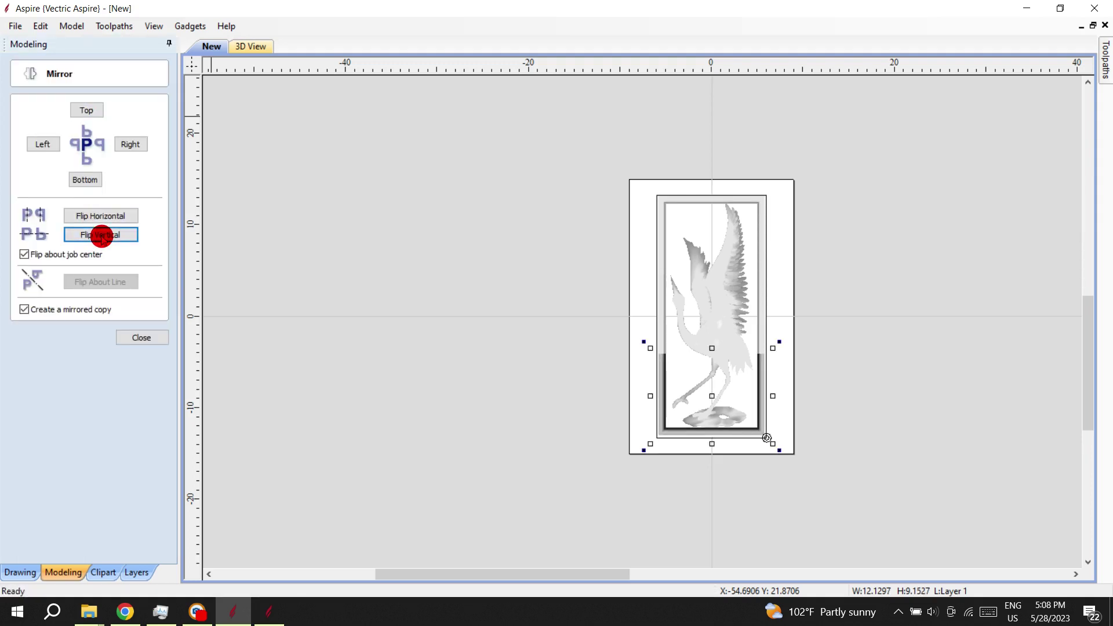
{"action": "left_click", "coordinate": [98, 285]}
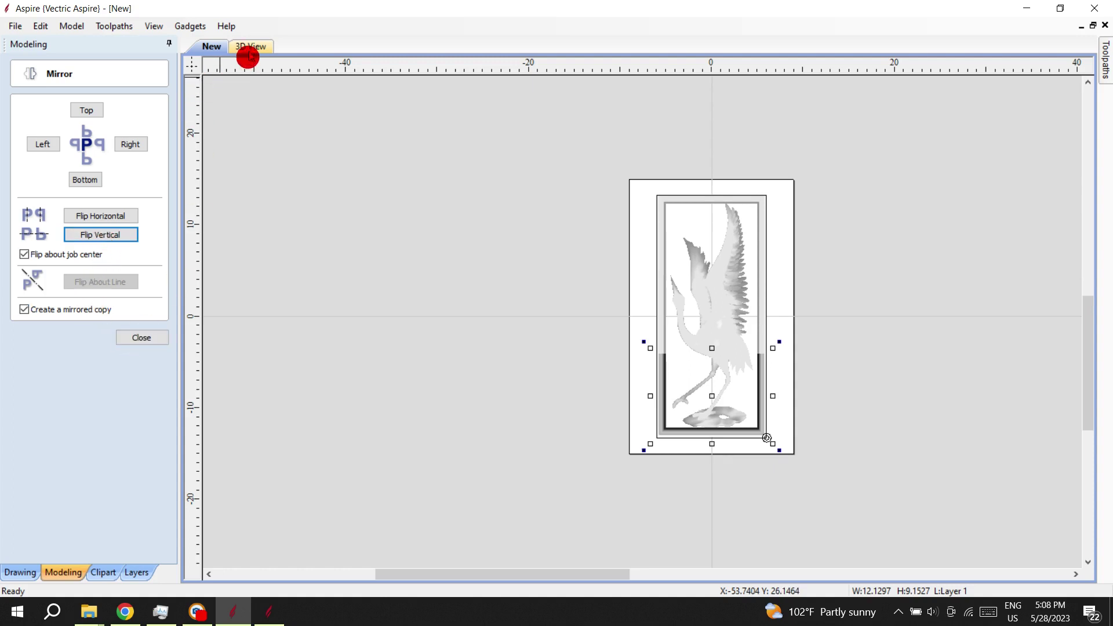
{"action": "left_click", "coordinate": [250, 47]}
{"action": "left_click", "coordinate": [333, 177]}
{"action": "left_click", "coordinate": [136, 338]}
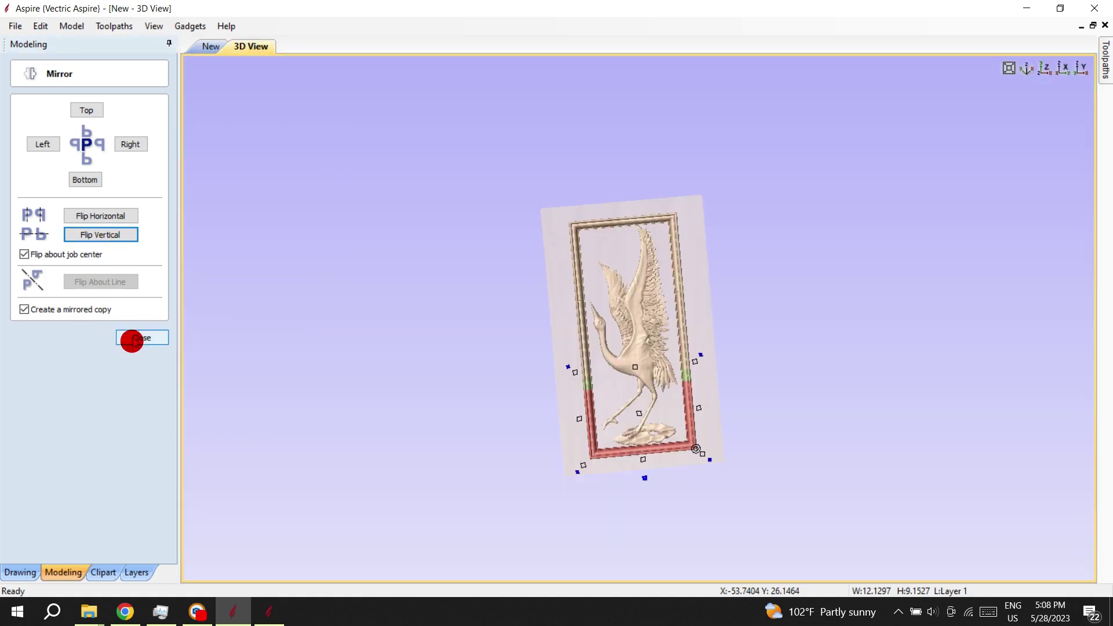
- Set the shape height of the mirrored lower frame half to 0.6 inches
{"action": "scroll", "coordinate": [559, 494], "scroll_direction": "up", "scroll_amount": 6}
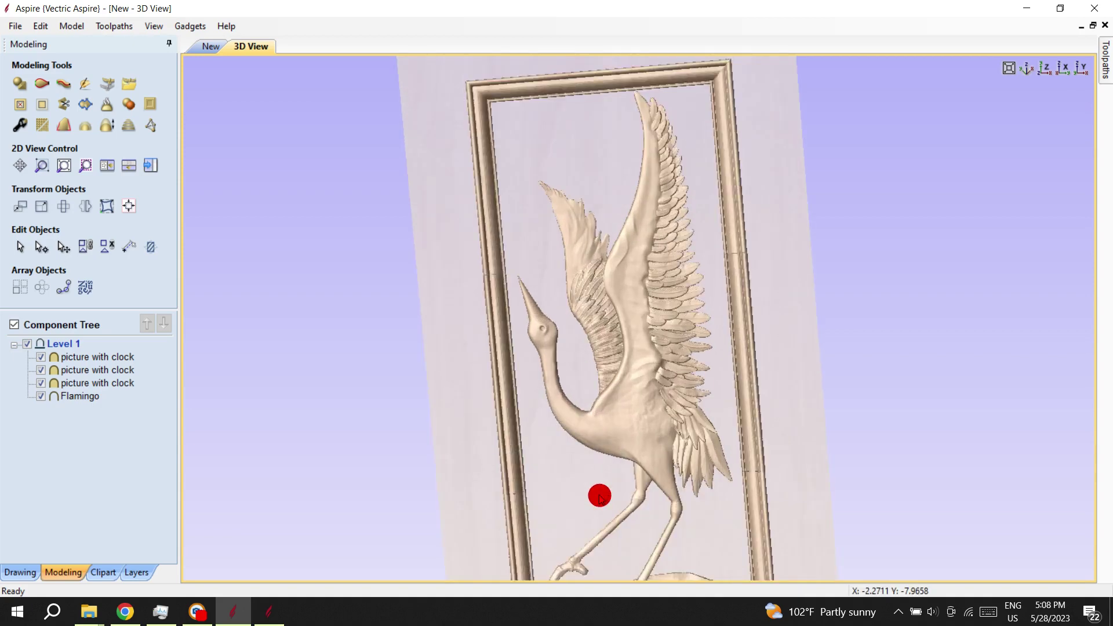
{"action": "scroll", "coordinate": [714, 319], "scroll_direction": "up", "scroll_amount": 2}
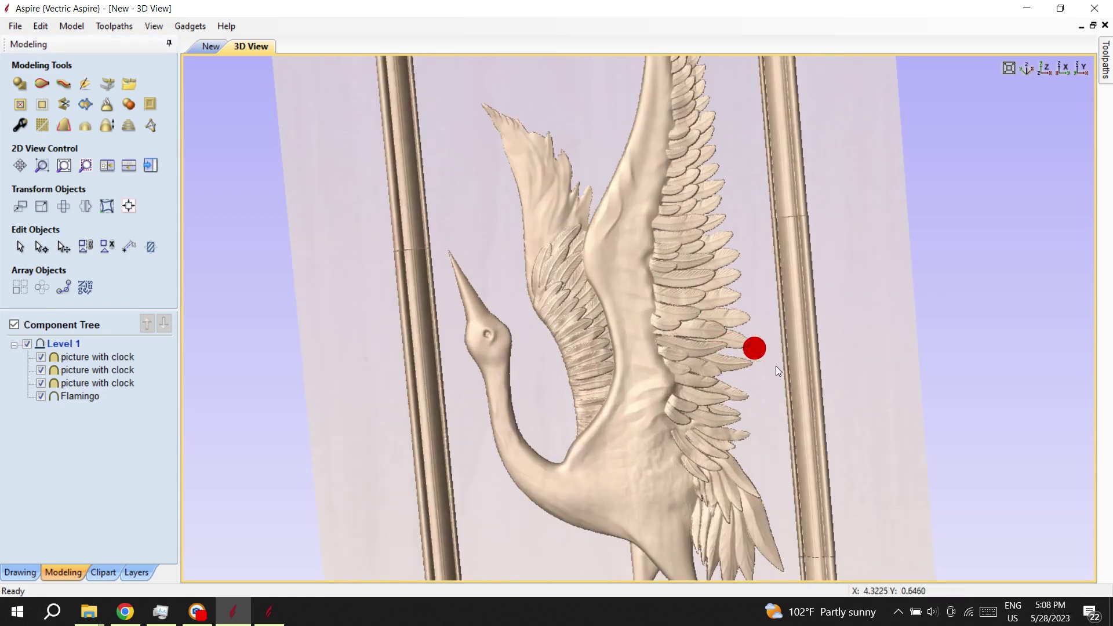
{"action": "scroll", "coordinate": [902, 272], "scroll_direction": "up", "scroll_amount": 2}
{"action": "scroll", "coordinate": [902, 271], "scroll_direction": "down", "scroll_amount": 3}
{"action": "scroll", "coordinate": [349, 335], "scroll_direction": "up", "scroll_amount": 3}
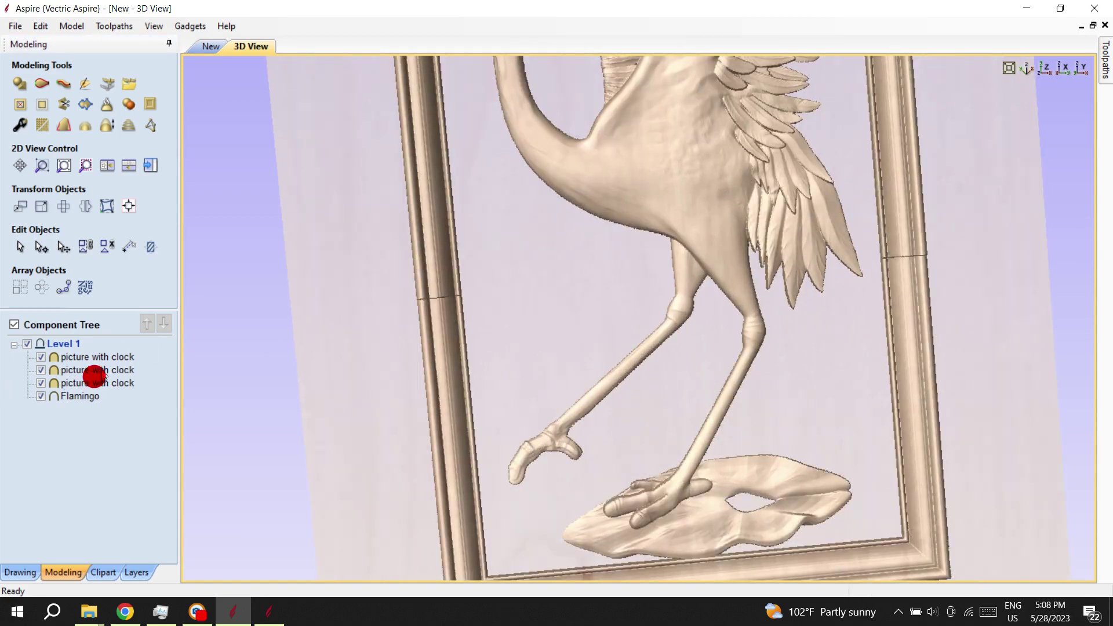
{"action": "left_click", "coordinate": [112, 358]}
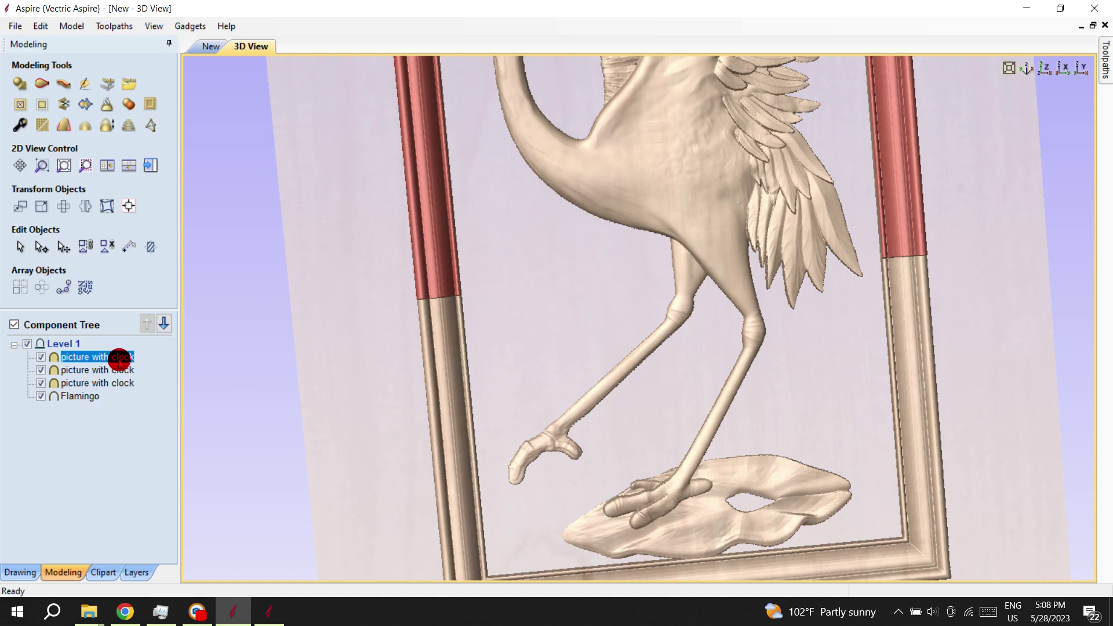
{"action": "double_click", "coordinate": [119, 358]}
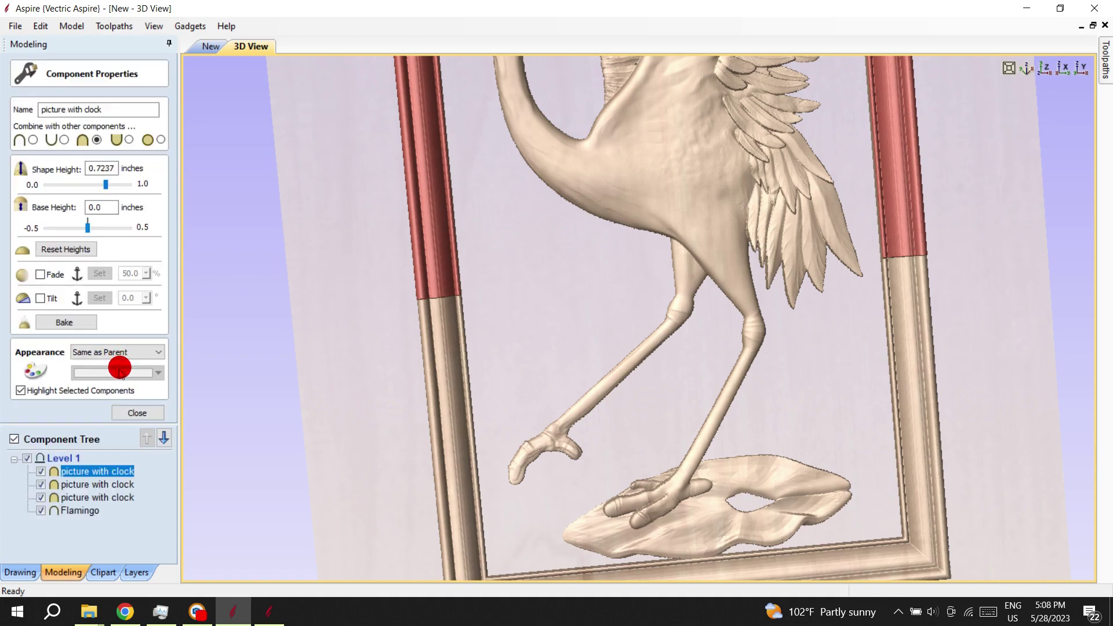
{"action": "left_click", "coordinate": [136, 412]}
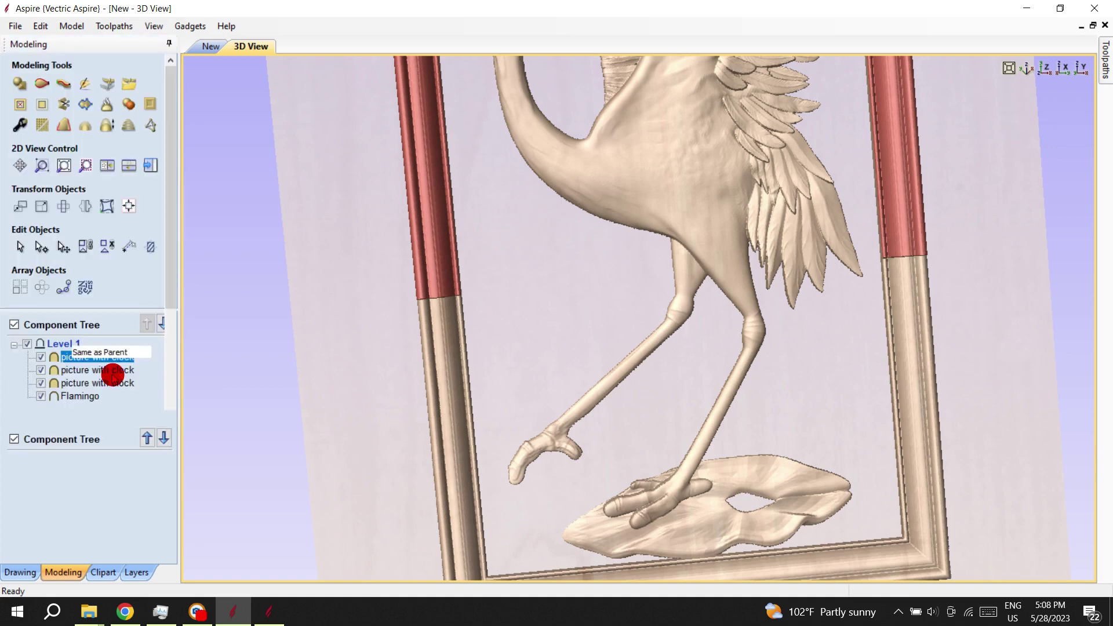
{"action": "double_click", "coordinate": [113, 373]}
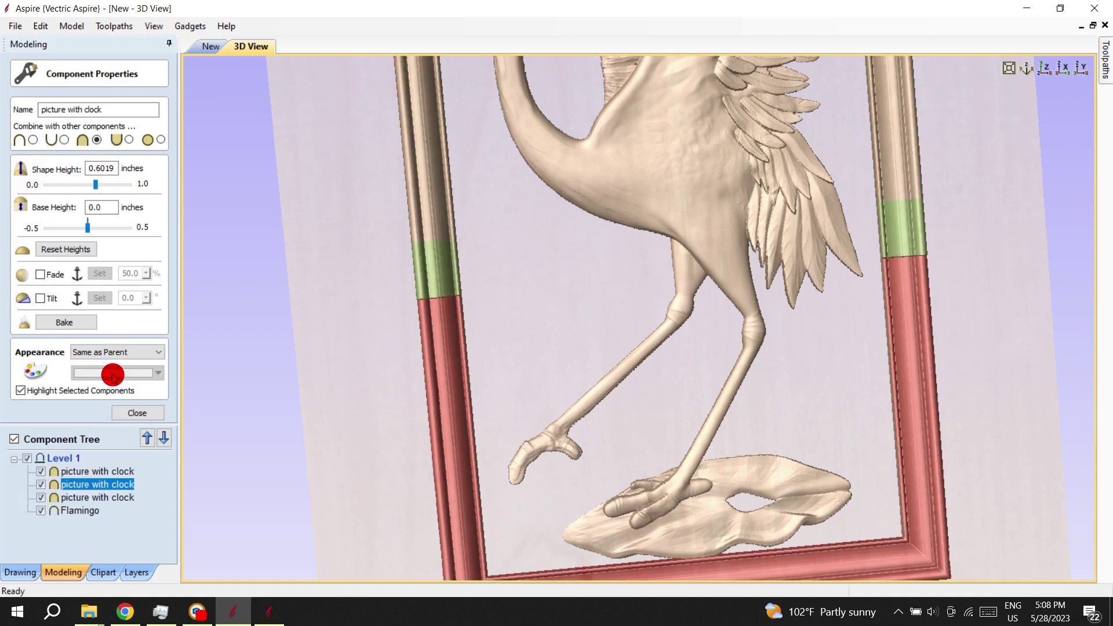
{"action": "left_click", "coordinate": [99, 171]}
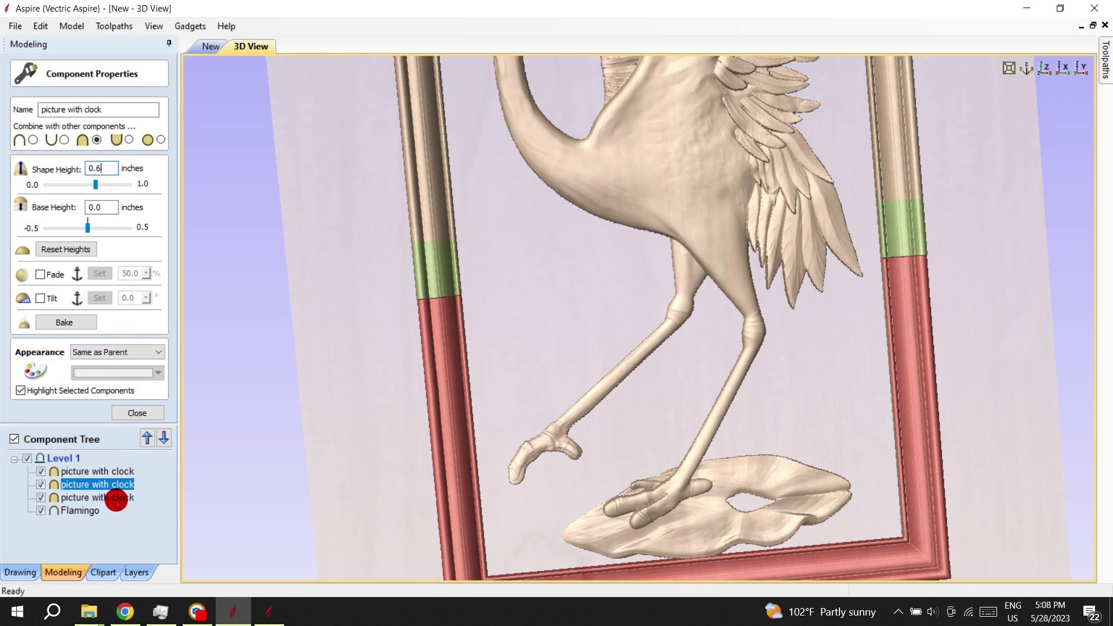
- Set the shape height of the other two picture frame components to 0.6 inches
{"action": "left_click", "coordinate": [116, 500]}
{"action": "left_click", "coordinate": [104, 168]}
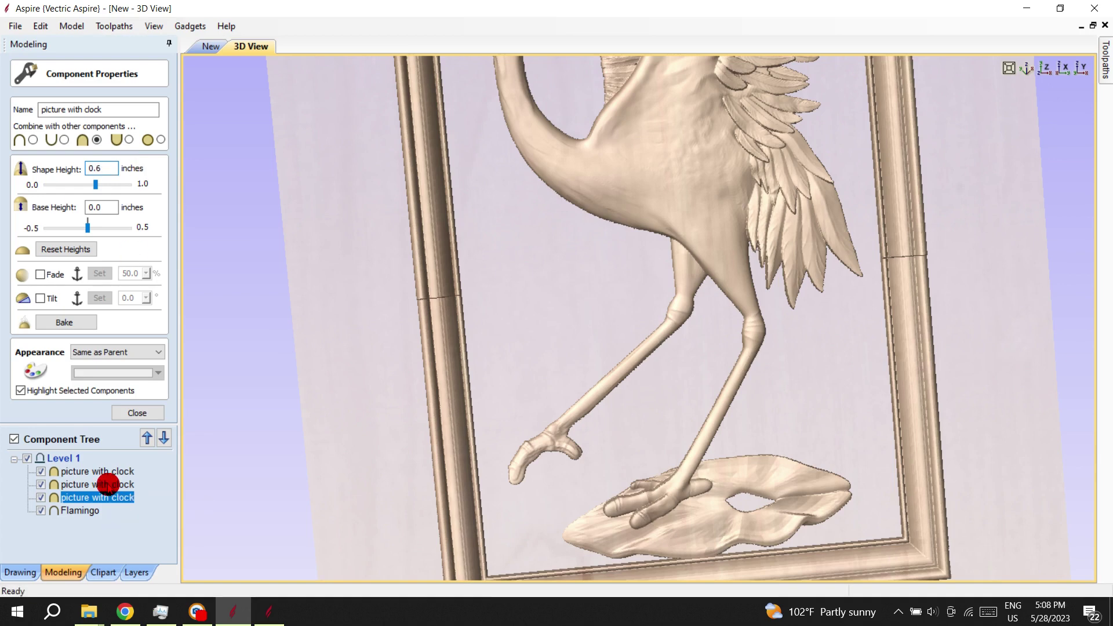
{"action": "left_click", "coordinate": [108, 485]}
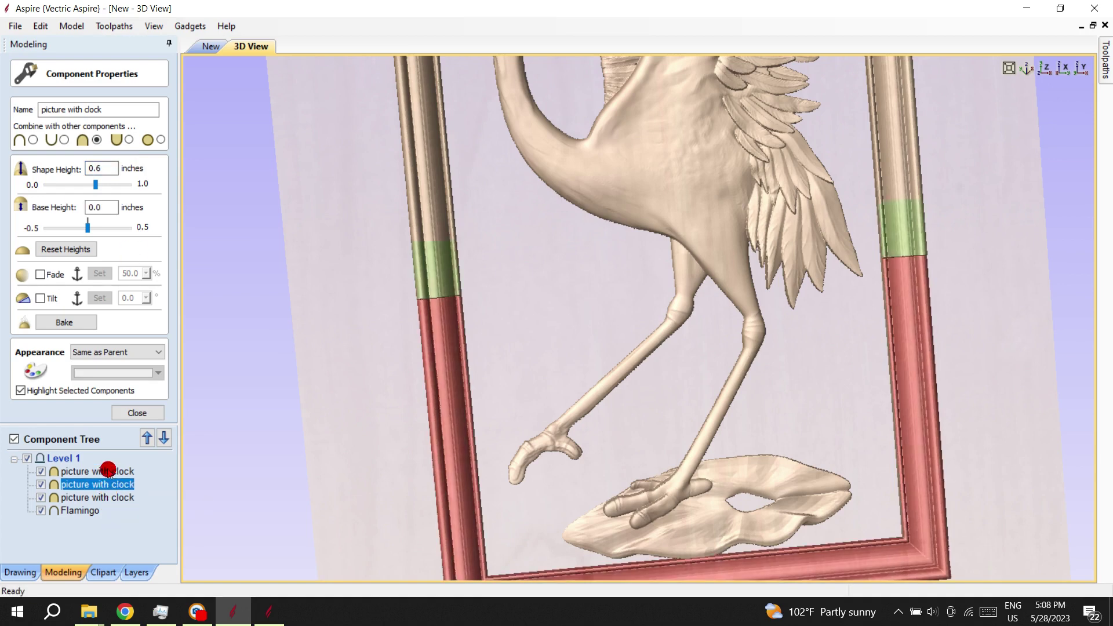
{"action": "left_click", "coordinate": [108, 471]}
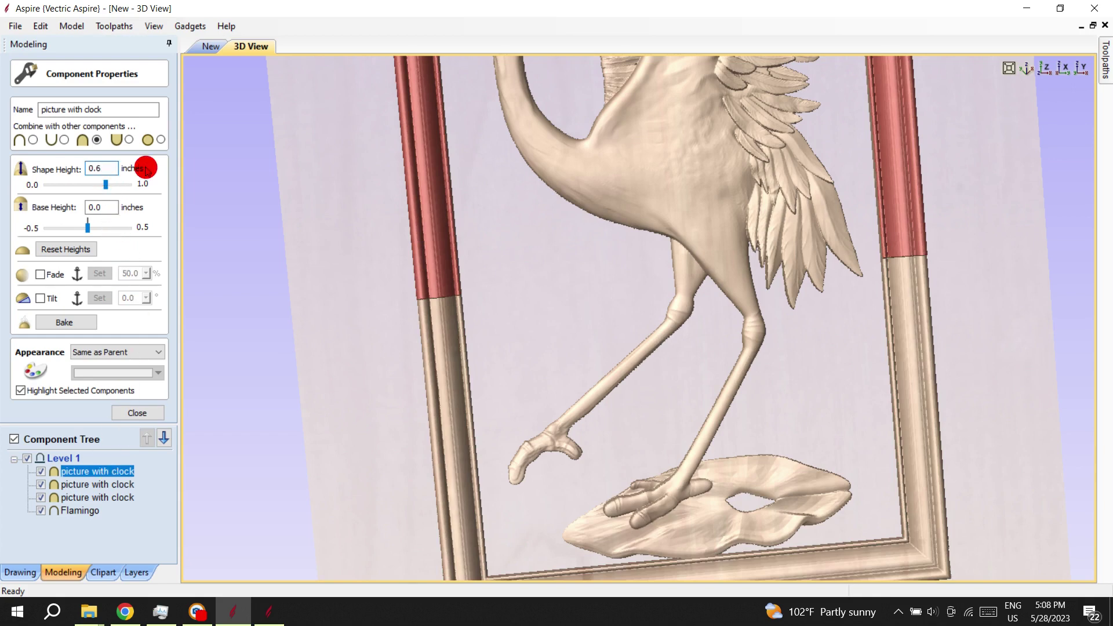
{"action": "key", "text": "Return"}
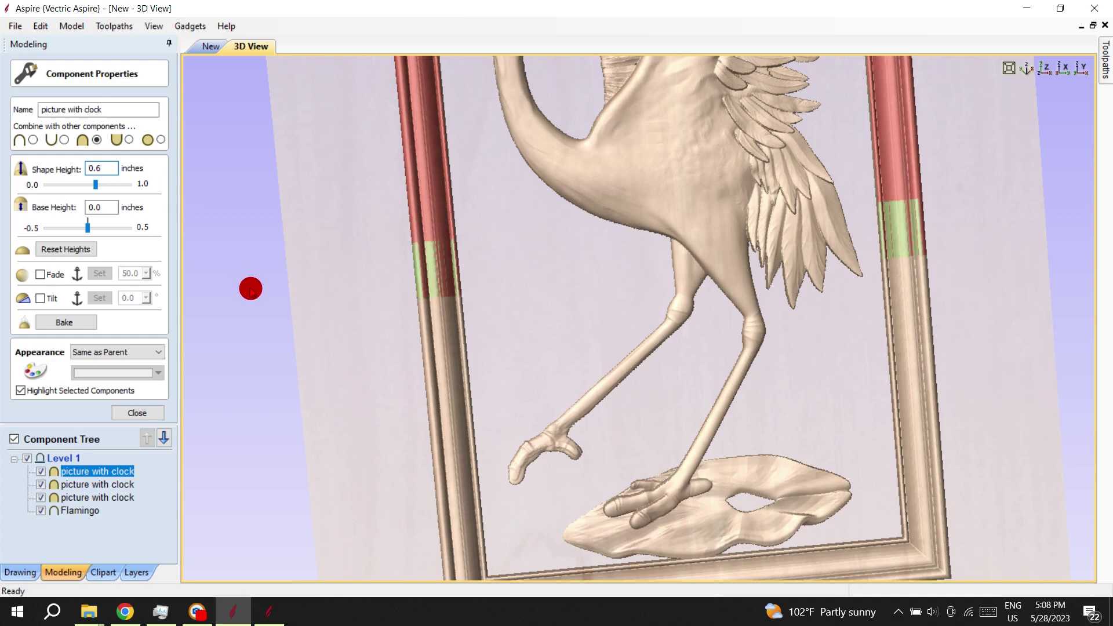
- Set the combine mode of Level 1 to Merge and check the combine modes of the picture frame components
{"action": "right_click", "coordinate": [105, 469]}
{"action": "mouse_move", "coordinate": [128, 469]}
{"action": "left_click", "coordinate": [268, 507]}
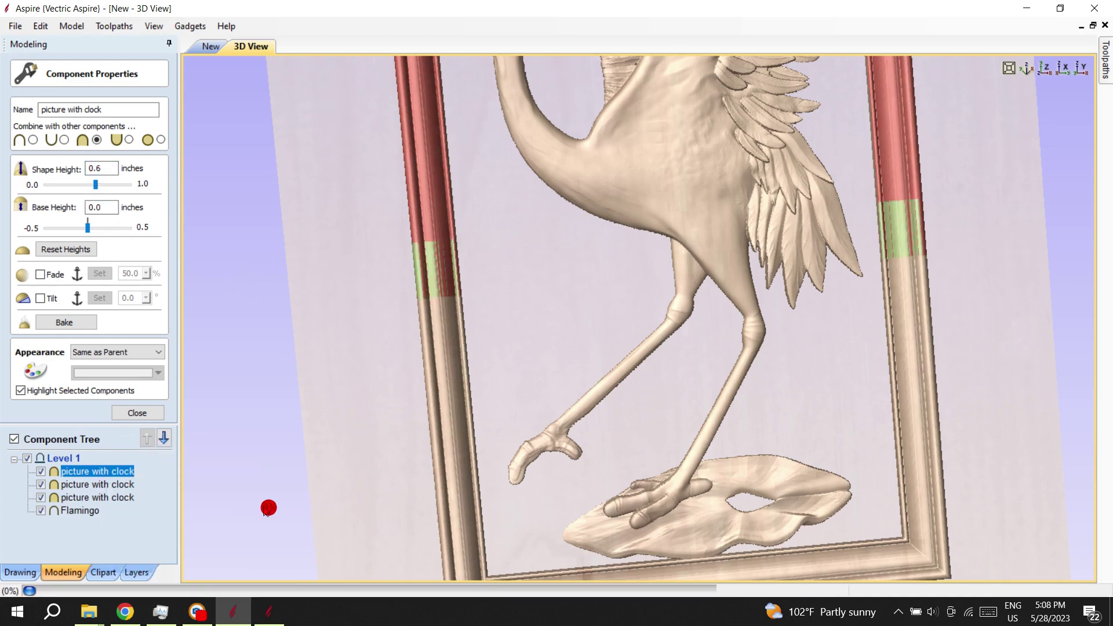
{"action": "right_click", "coordinate": [117, 485]}
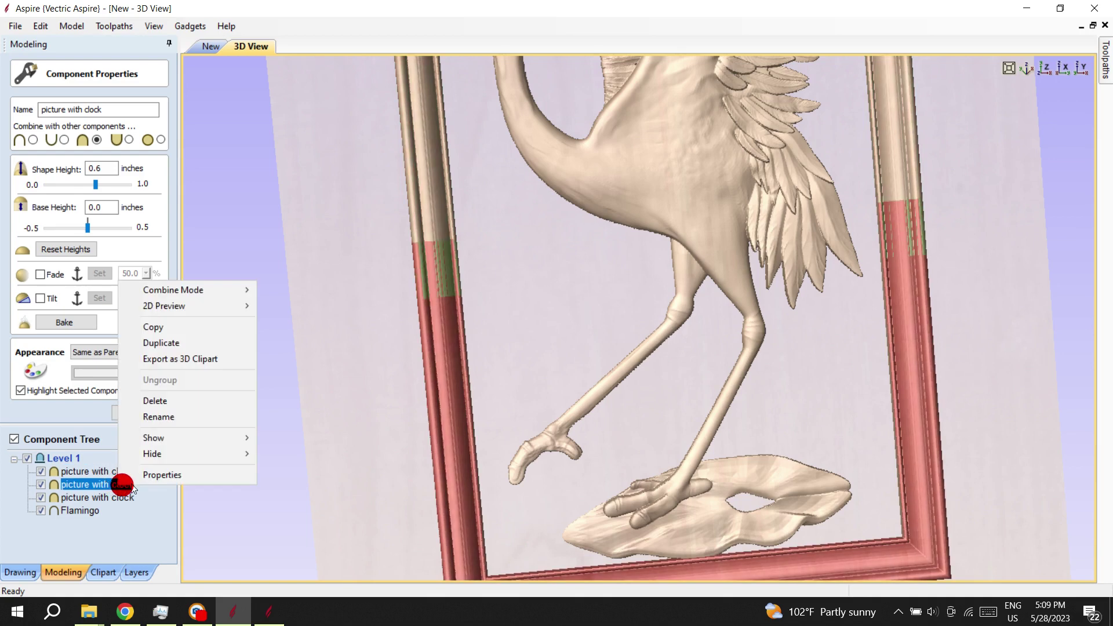
{"action": "mouse_move", "coordinate": [194, 289]}
{"action": "left_click", "coordinate": [91, 491]}
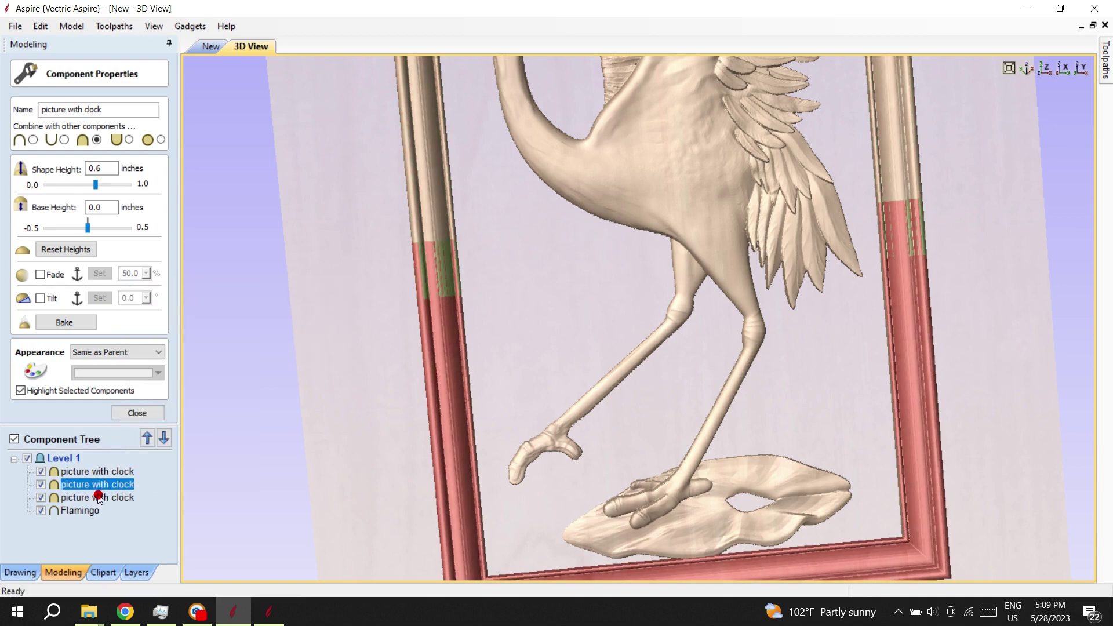
{"action": "right_click", "coordinate": [99, 497]}
{"action": "mouse_move", "coordinate": [172, 304]}
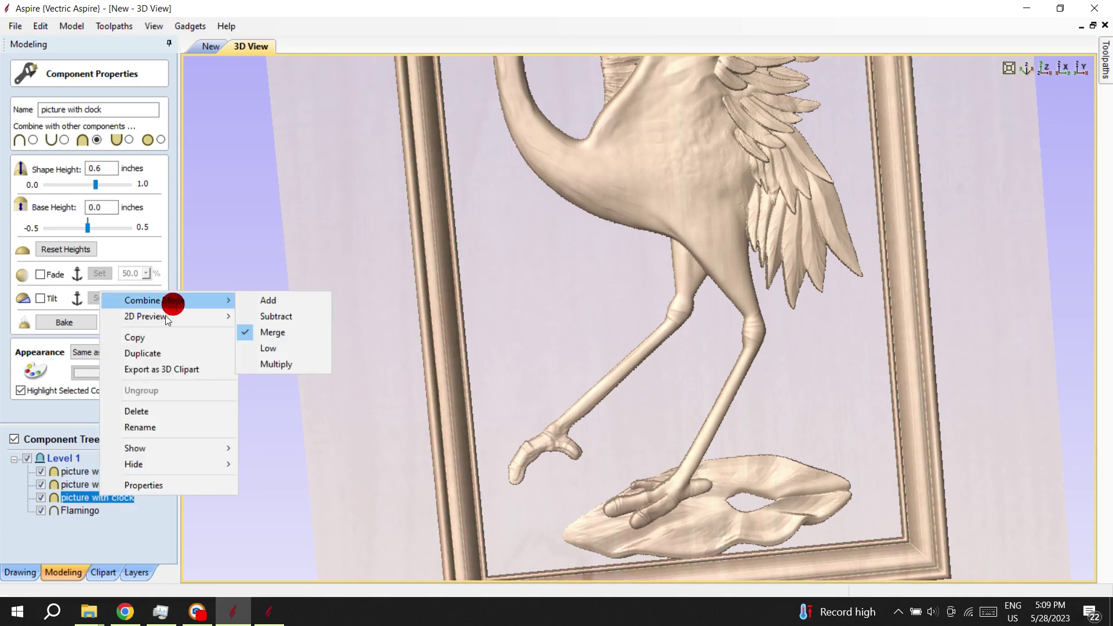
{"action": "left_click", "coordinate": [129, 529]}
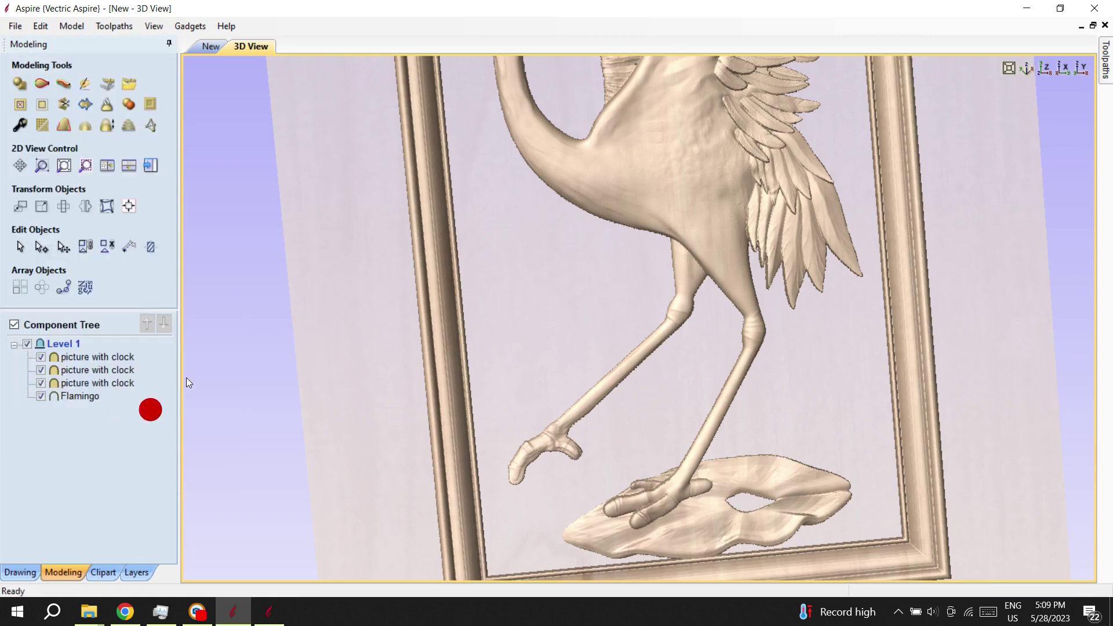
- Scale the Flamingo component down to about 8.37 by 22.70 inches inside the frame
{"action": "scroll", "coordinate": [647, 243], "scroll_direction": "down", "scroll_amount": 3}
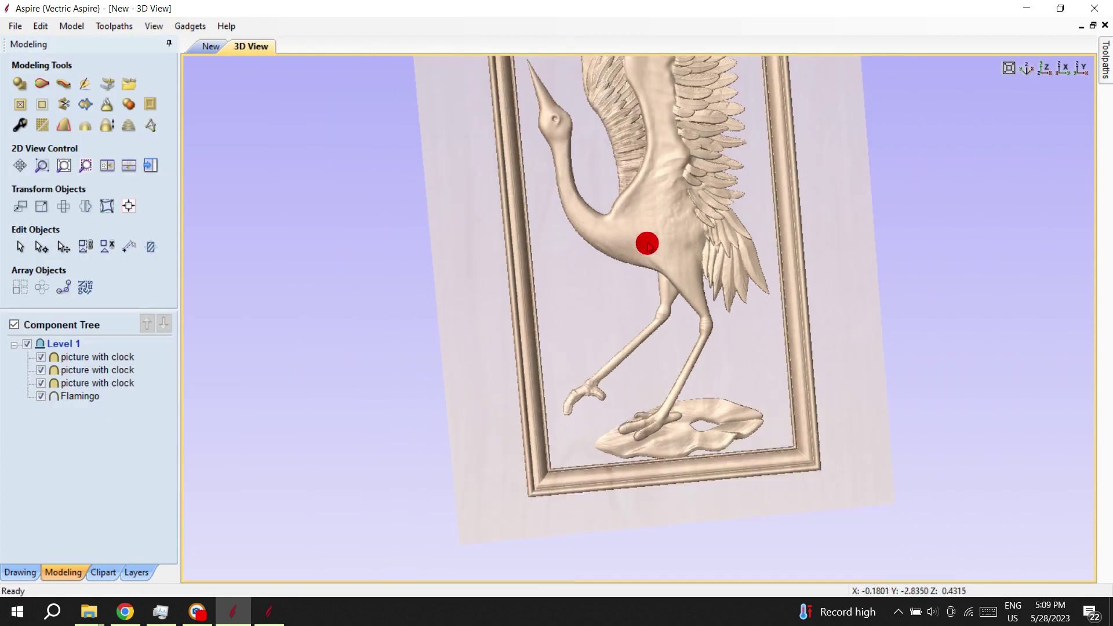
{"action": "left_click_drag", "start_coordinate": [647, 244], "coordinate": [700, 317]}
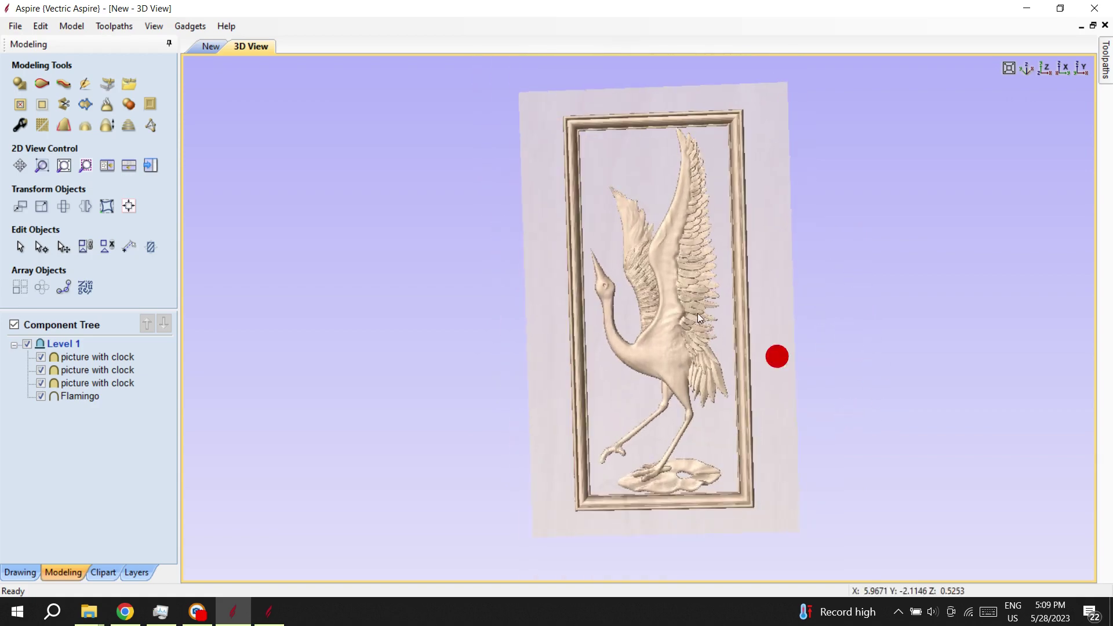
{"action": "left_click", "coordinate": [212, 50]}
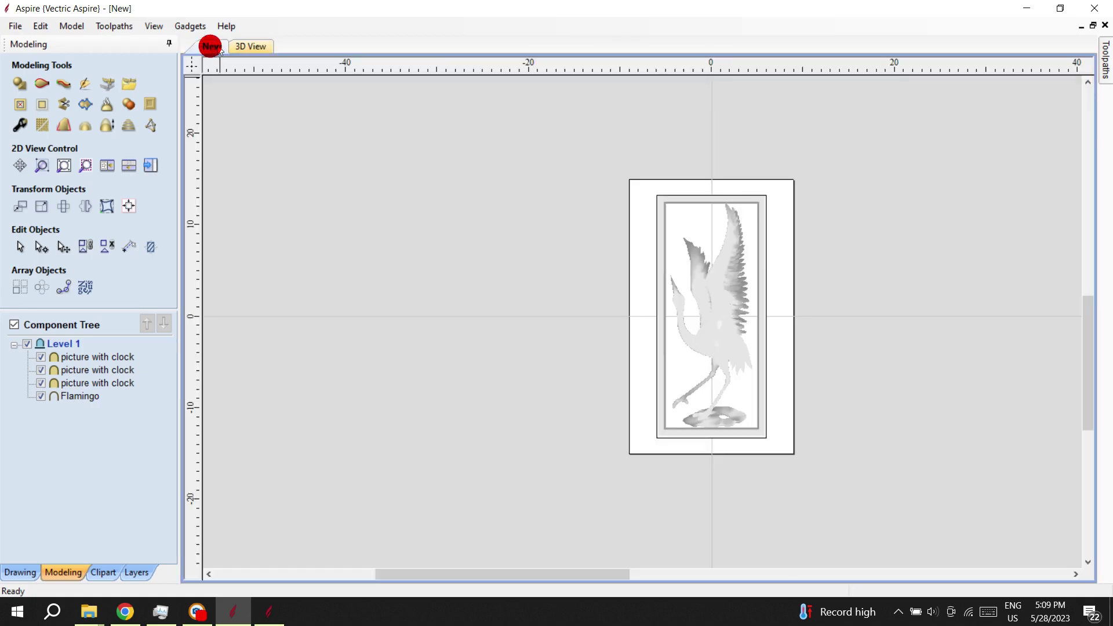
{"action": "left_click", "coordinate": [754, 296]}
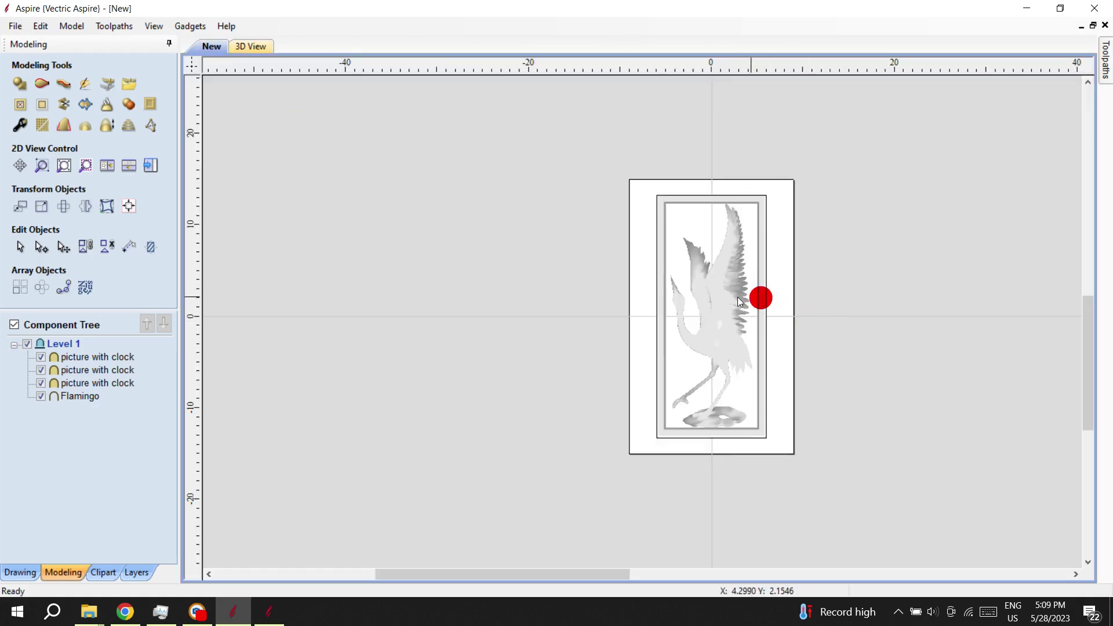
{"action": "left_click", "coordinate": [762, 196]}
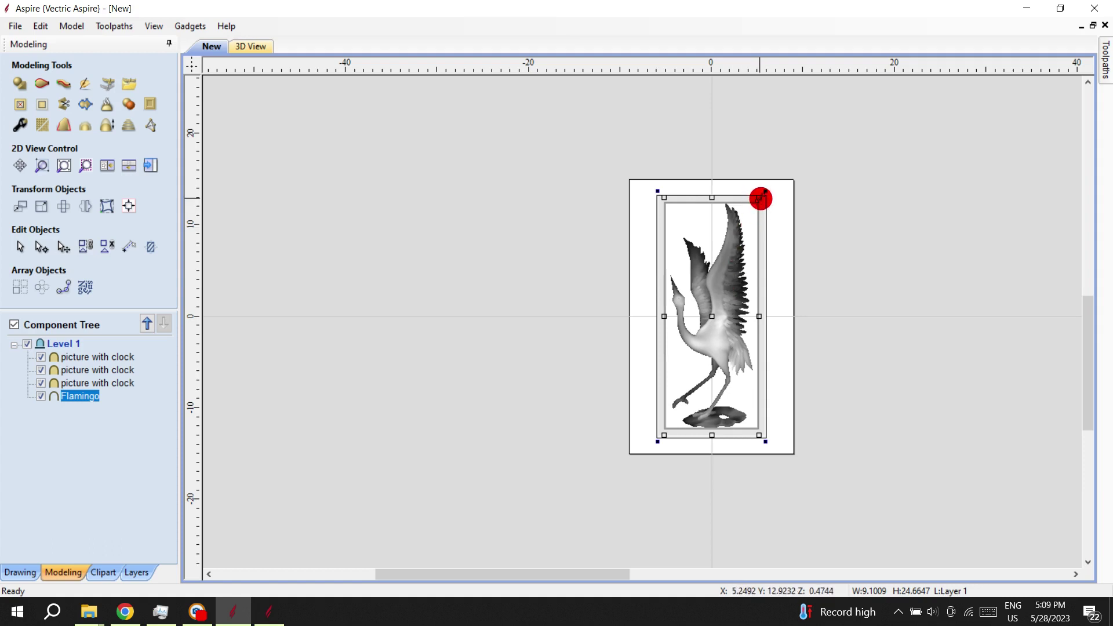
{"action": "left_click_drag", "start_coordinate": [762, 195], "coordinate": [748, 230]}
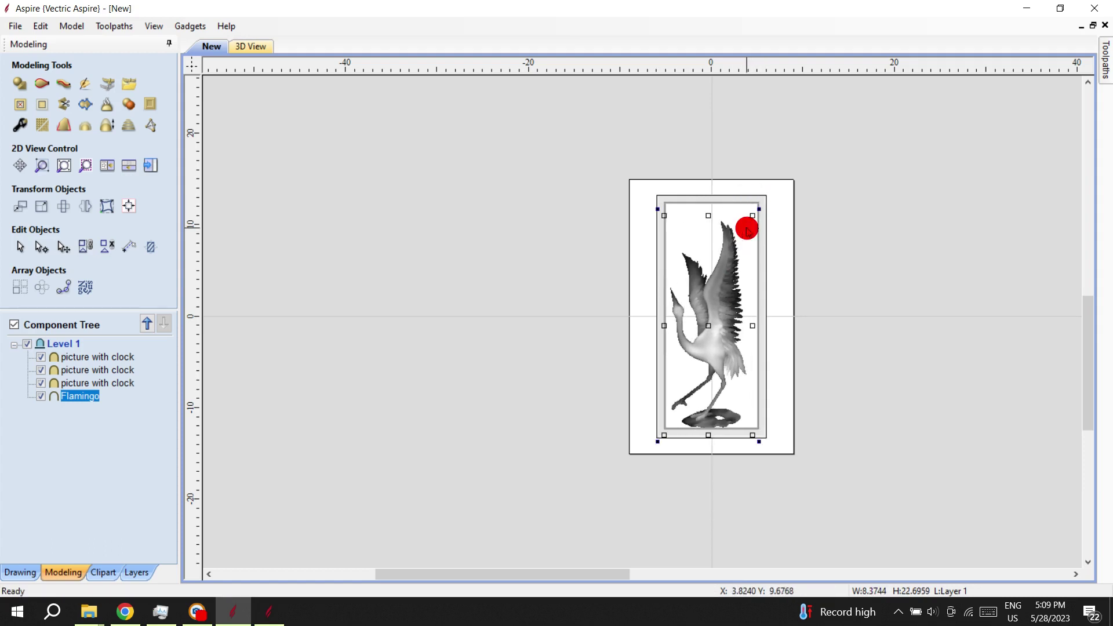
- Nudge the flamingo horizontally to center it within the frame and inspect the placement in 3D
{"action": "key", "text": "Right"}
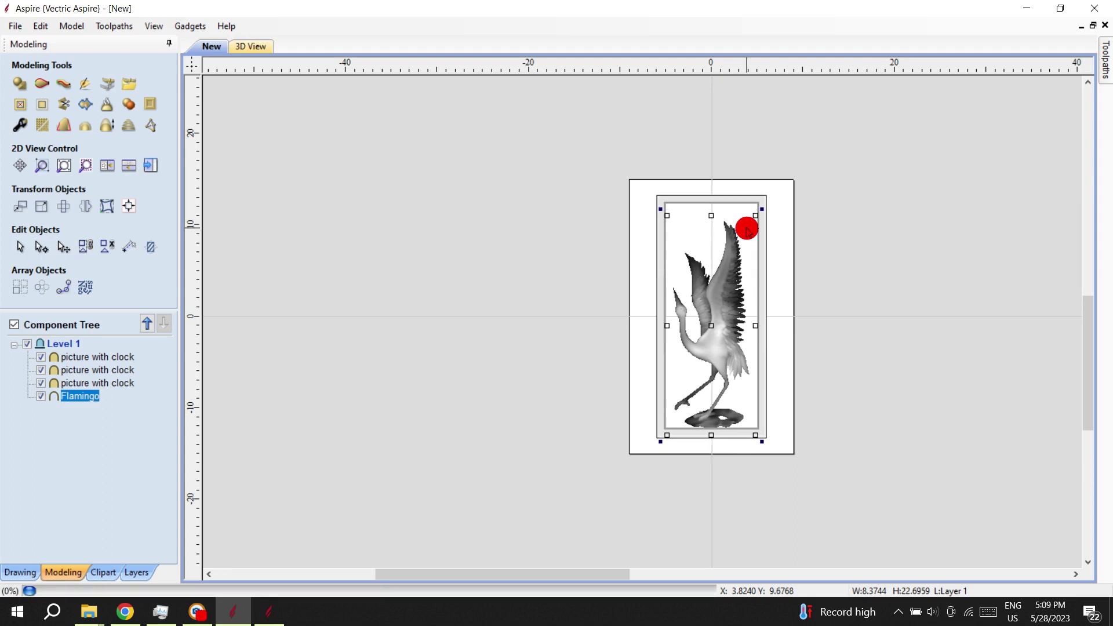
{"action": "scroll", "coordinate": [706, 358], "scroll_direction": "up", "scroll_amount": 2}
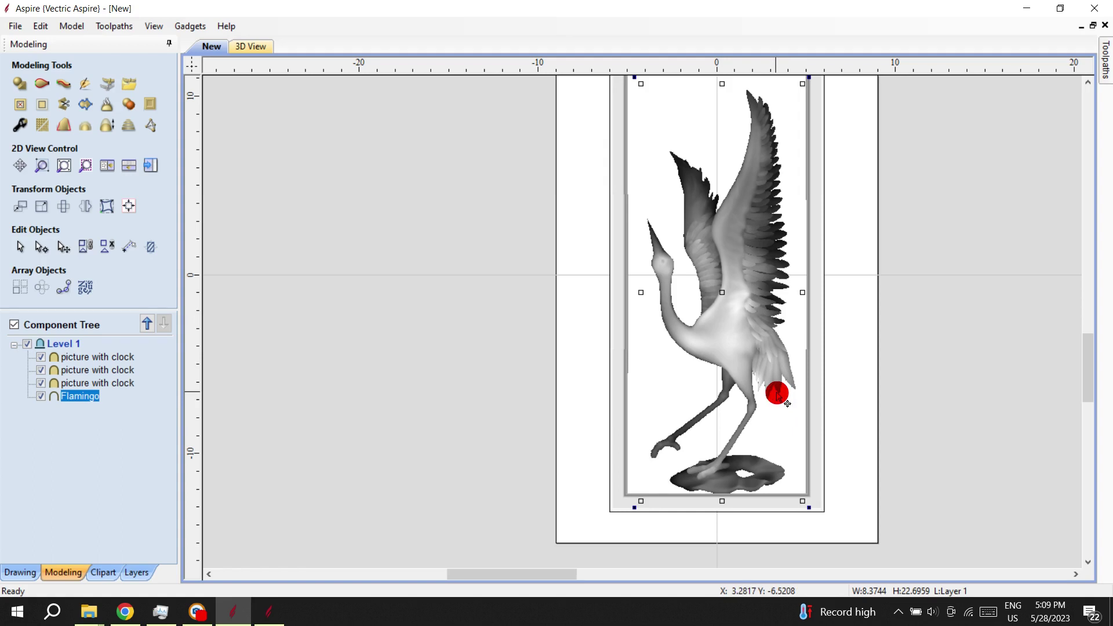
{"action": "key", "text": "Left"}
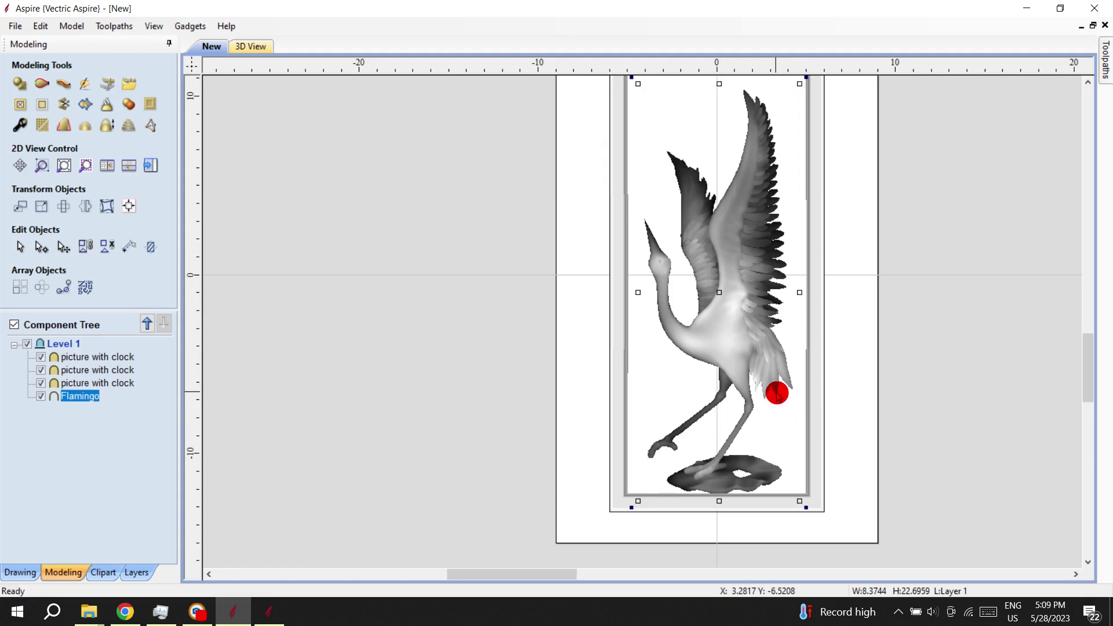
{"action": "left_click", "coordinate": [250, 42]}
{"action": "left_click", "coordinate": [108, 488]}
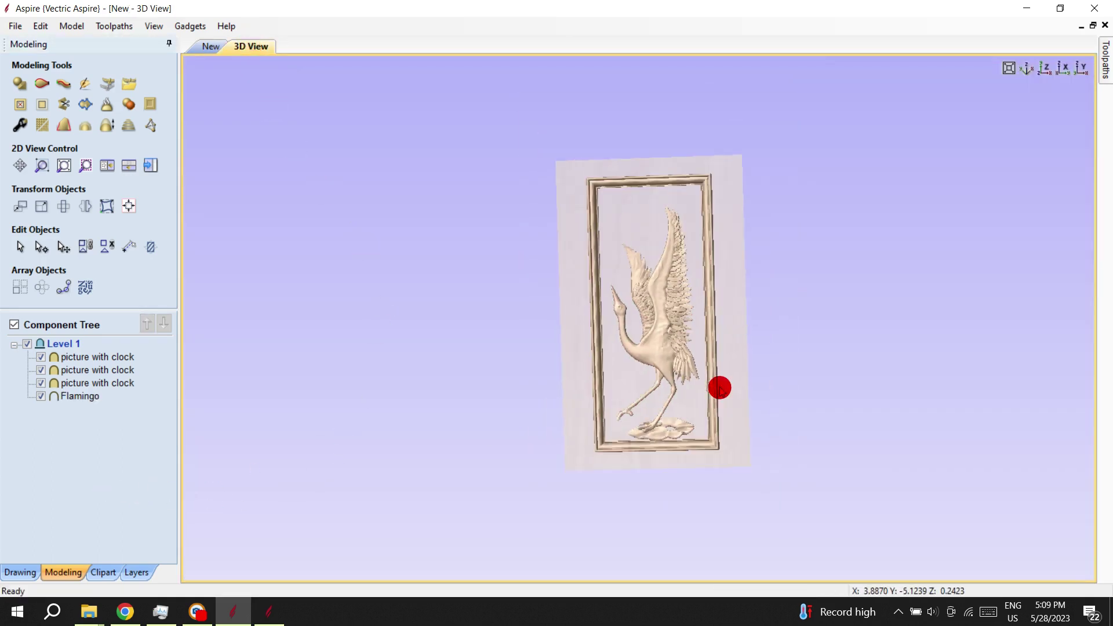
{"action": "left_click_drag", "start_coordinate": [829, 293], "coordinate": [399, 249]}
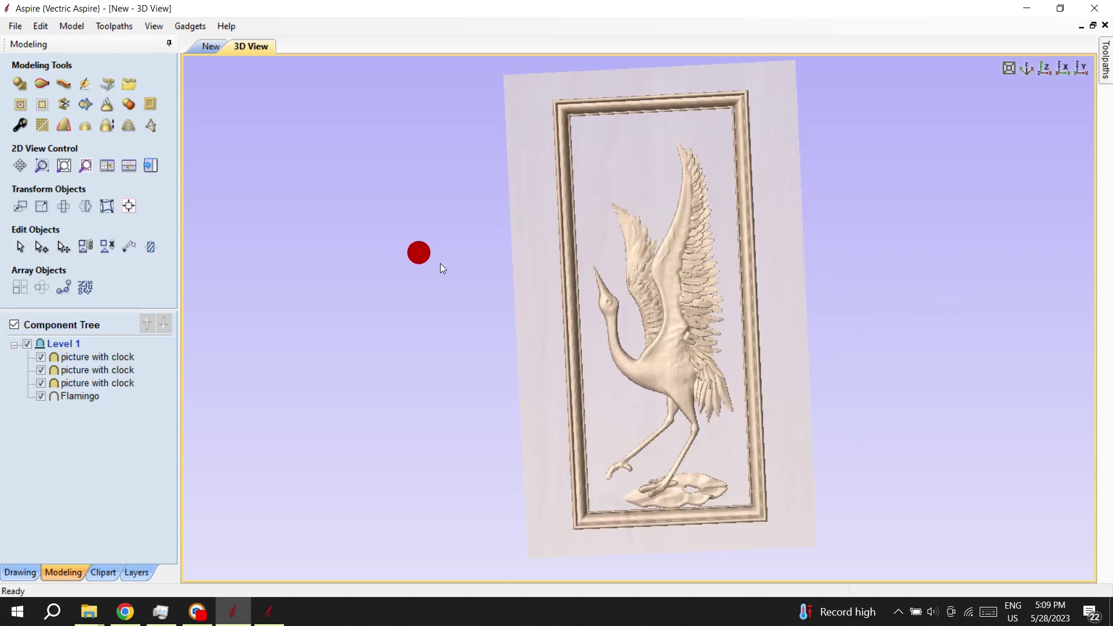
{"action": "scroll", "coordinate": [619, 467], "scroll_direction": "up", "scroll_amount": 5}
{"action": "scroll", "coordinate": [619, 467], "scroll_direction": "down", "scroll_amount": 5}
- Create a flat background component from the 12 by 26.5 inch frame outline, using Add mode, and view it in 3D
{"action": "key", "text": "F2"}
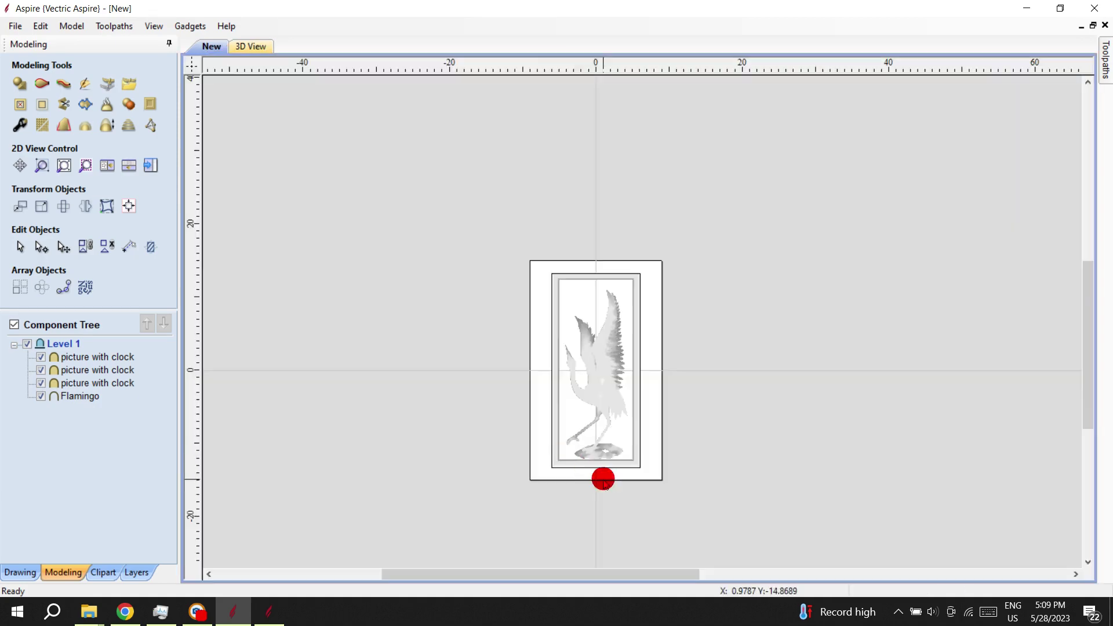
{"action": "scroll", "coordinate": [601, 479], "scroll_direction": "up", "scroll_amount": 2}
{"action": "left_click", "coordinate": [588, 148]}
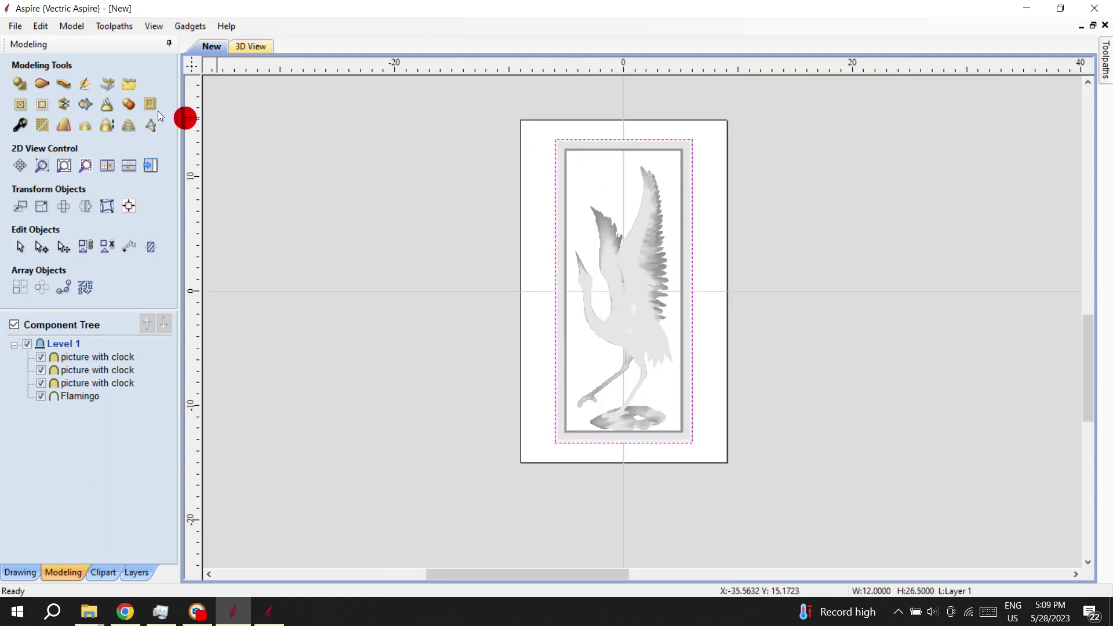
{"action": "left_click", "coordinate": [22, 83]}
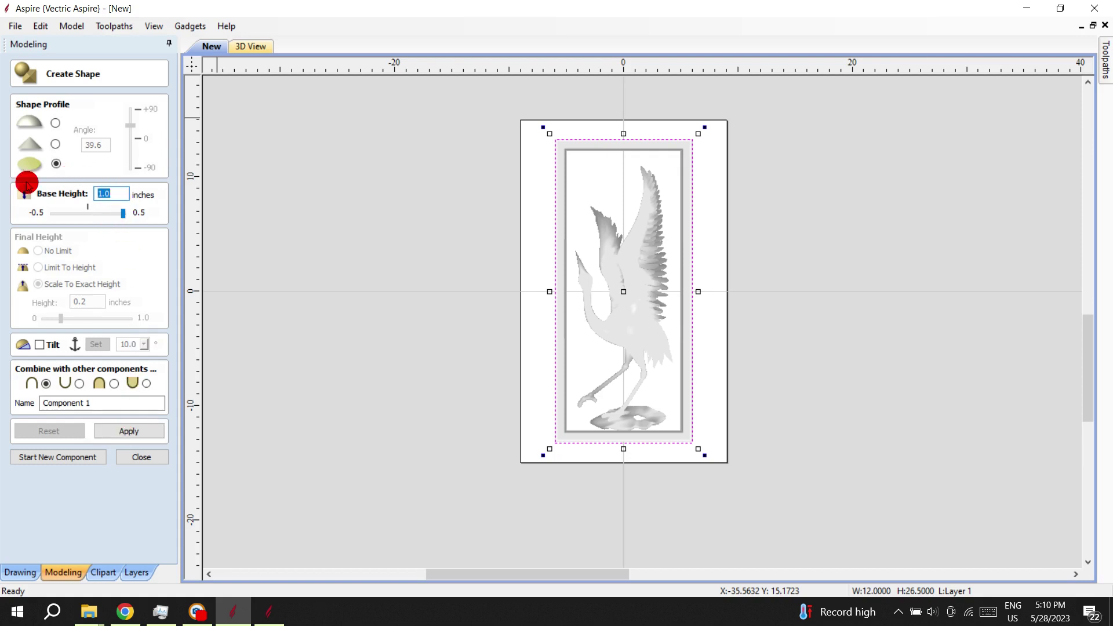
{"action": "left_click", "coordinate": [128, 431]}
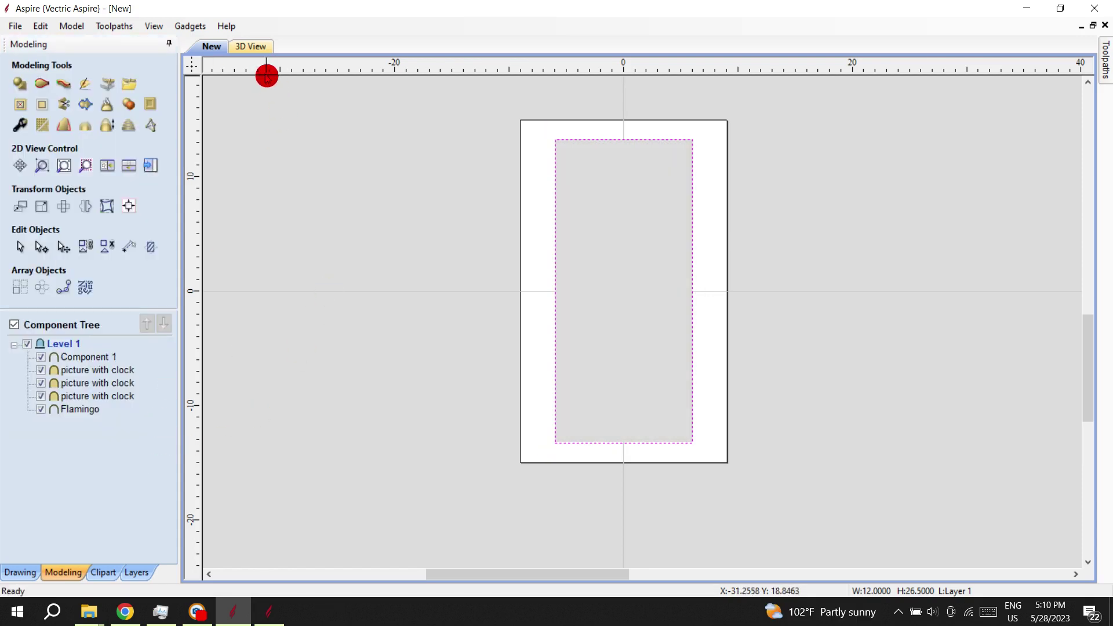
{"action": "left_click", "coordinate": [252, 49]}
{"action": "mouse_move", "coordinate": [582, 269]}
{"action": "left_mouse_down"}
{"action": "mouse_move", "coordinate": [653, 352]}
{"action": "mouse_move", "coordinate": [648, 434]}
{"action": "mouse_move", "coordinate": [510, 481]}
{"action": "mouse_move", "coordinate": [859, 377]}
{"action": "mouse_move", "coordinate": [919, 311]}
{"action": "mouse_move", "coordinate": [585, 342]}
{"action": "left_mouse_up"}
{"action": "left_click", "coordinate": [130, 365]}
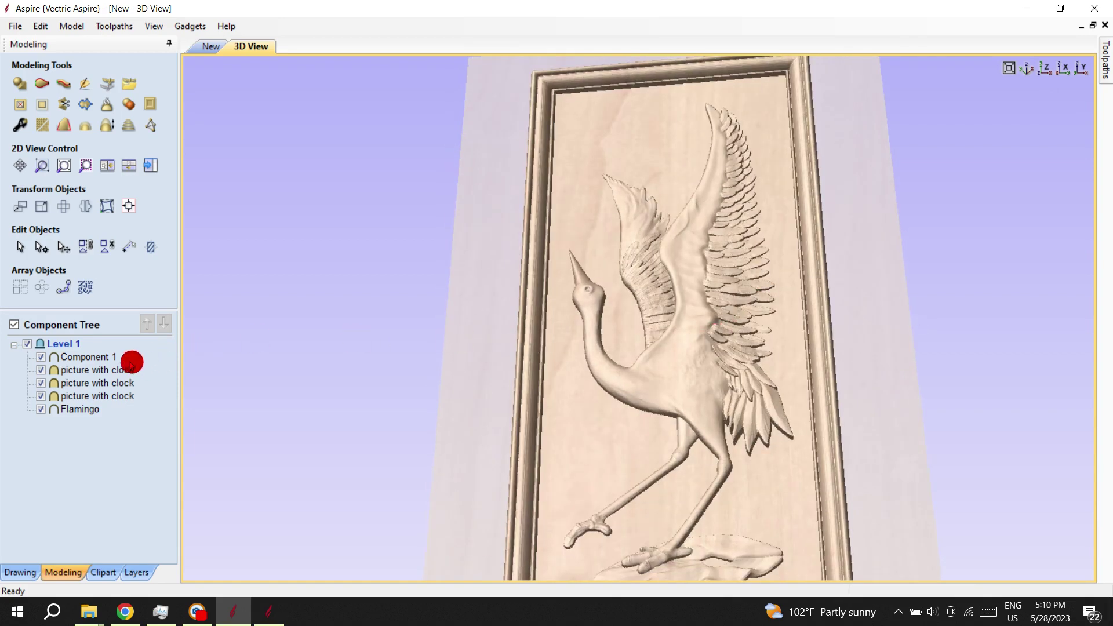
- Set the Flamingo component's shape height to 0.6 inches
{"action": "left_click", "coordinate": [89, 411]}
{"action": "left_click", "coordinate": [108, 456]}
{"action": "double_click", "coordinate": [93, 411]}
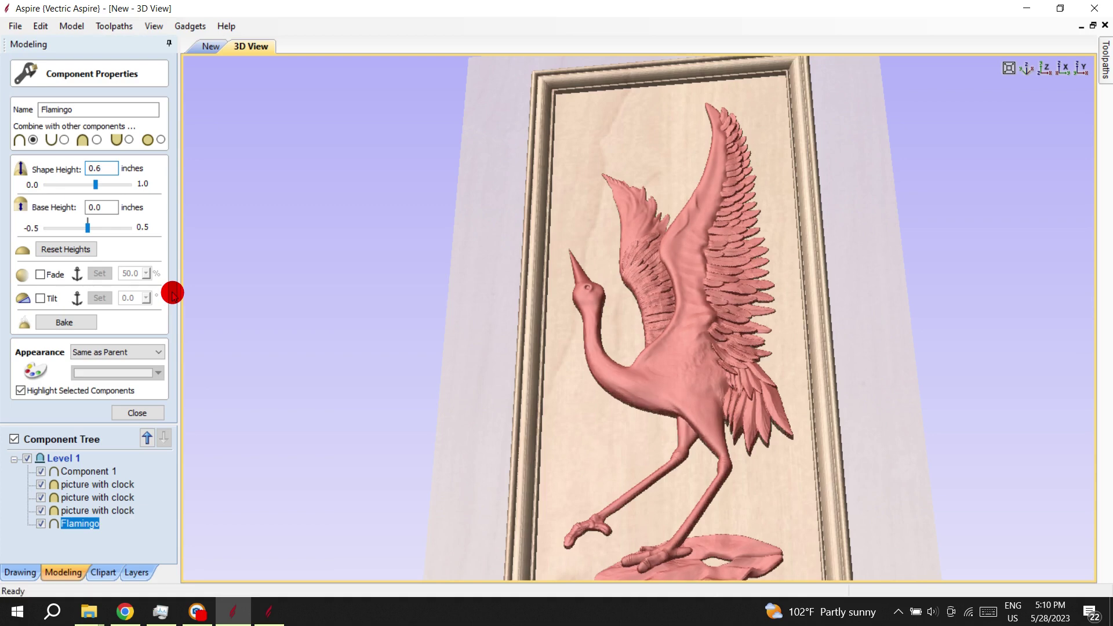
{"action": "left_click", "coordinate": [145, 412]}
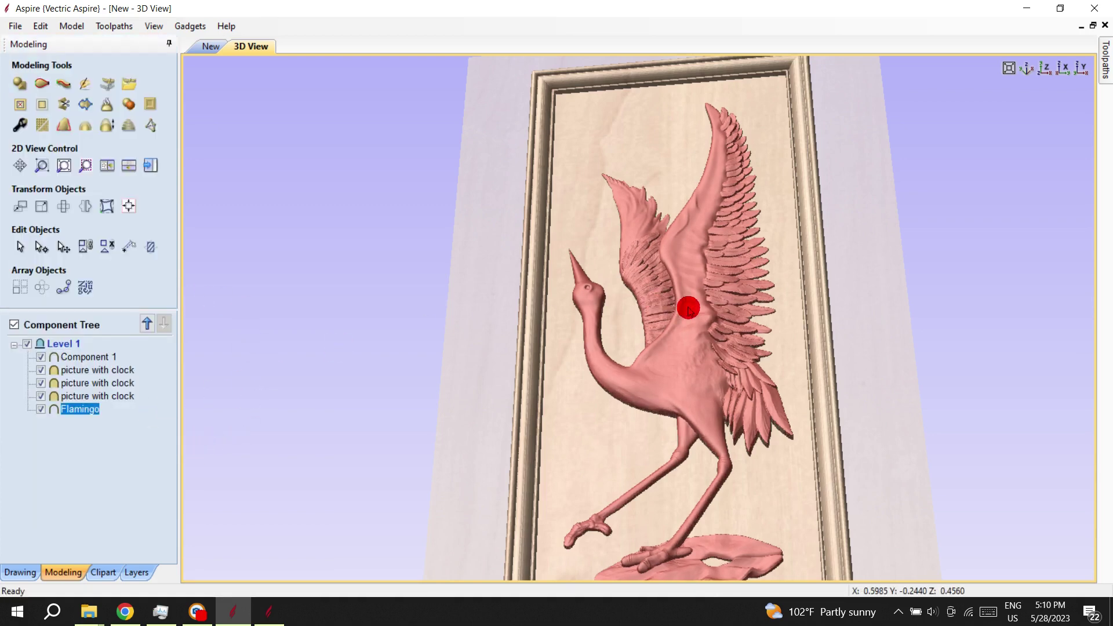
- Deselect the flamingo and examine the framed relief in 3D, from the full panel down to the legs and base
{"action": "scroll", "coordinate": [687, 329], "scroll_direction": "down", "scroll_amount": 5}
{"action": "left_click_drag", "start_coordinate": [687, 327], "coordinate": [468, 464]}
{"action": "left_click", "coordinate": [108, 473]}
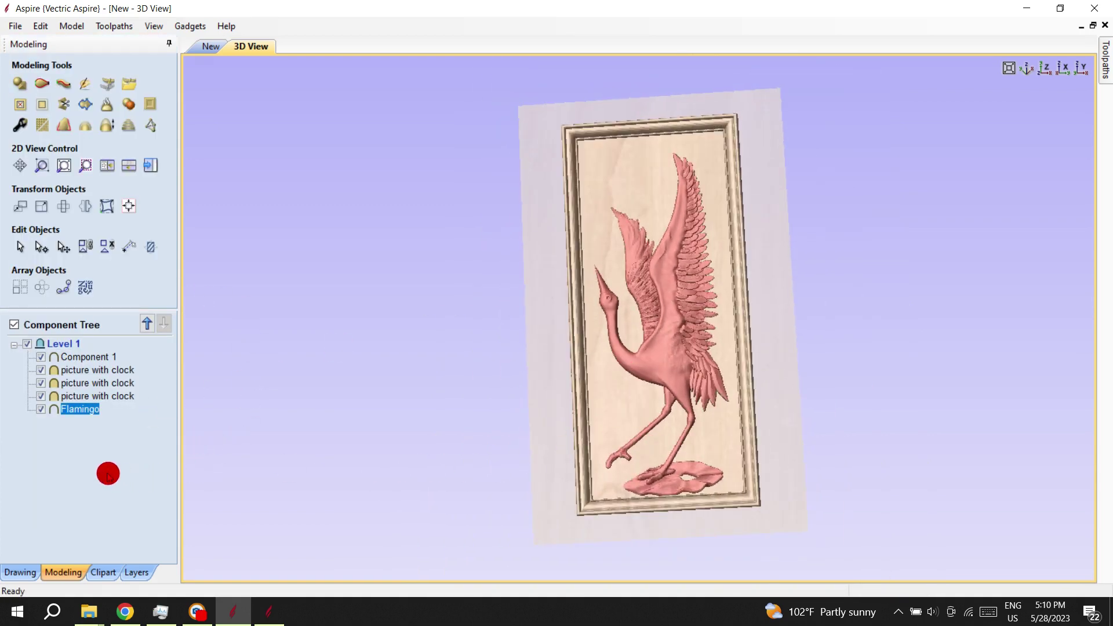
{"action": "left_click_drag", "start_coordinate": [505, 371], "coordinate": [815, 308]}
{"action": "scroll", "coordinate": [572, 552], "scroll_direction": "up", "scroll_amount": 5}
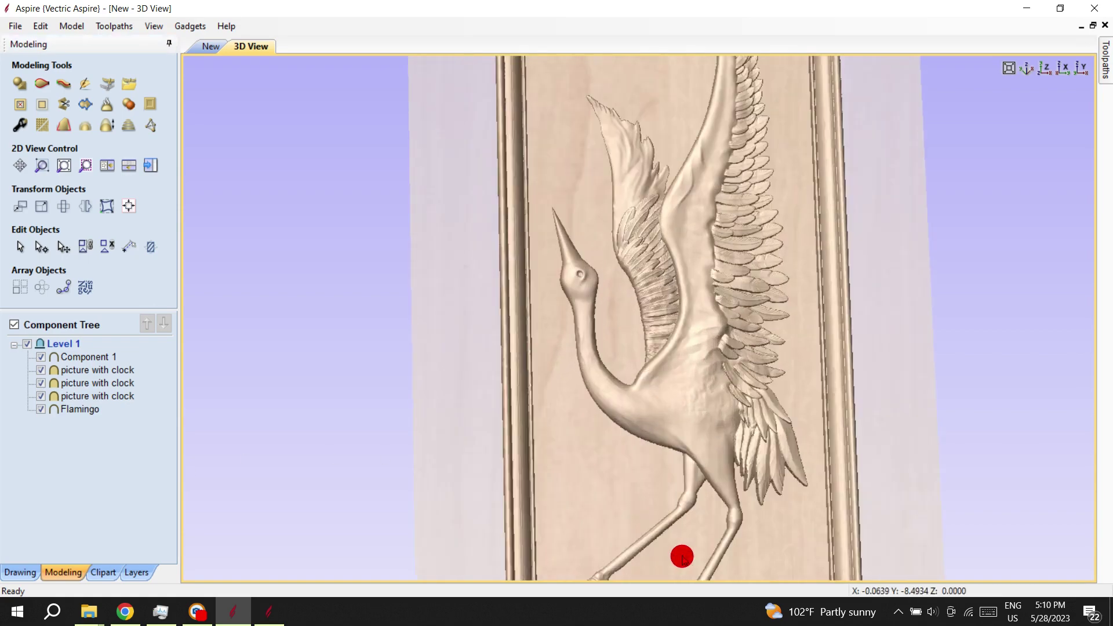
{"action": "left_click_drag", "start_coordinate": [681, 551], "coordinate": [720, 460]}
{"action": "scroll", "coordinate": [713, 475], "scroll_direction": "up", "scroll_amount": 3}
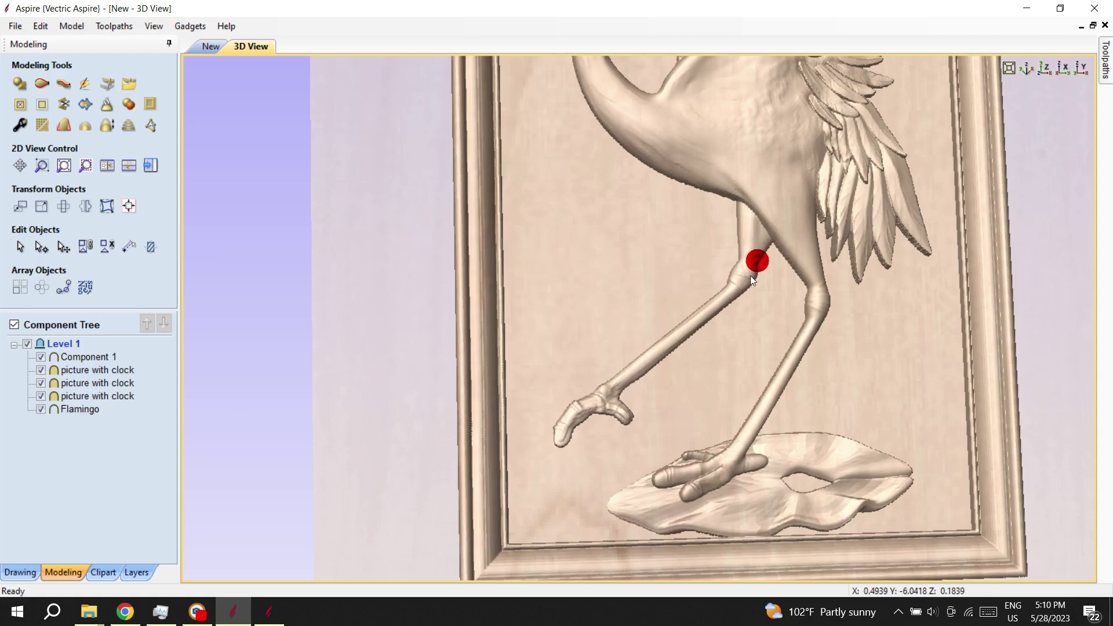
{"action": "scroll", "coordinate": [681, 387], "scroll_direction": "up", "scroll_amount": 3}
{"action": "scroll", "coordinate": [684, 395], "scroll_direction": "down", "scroll_amount": 6}
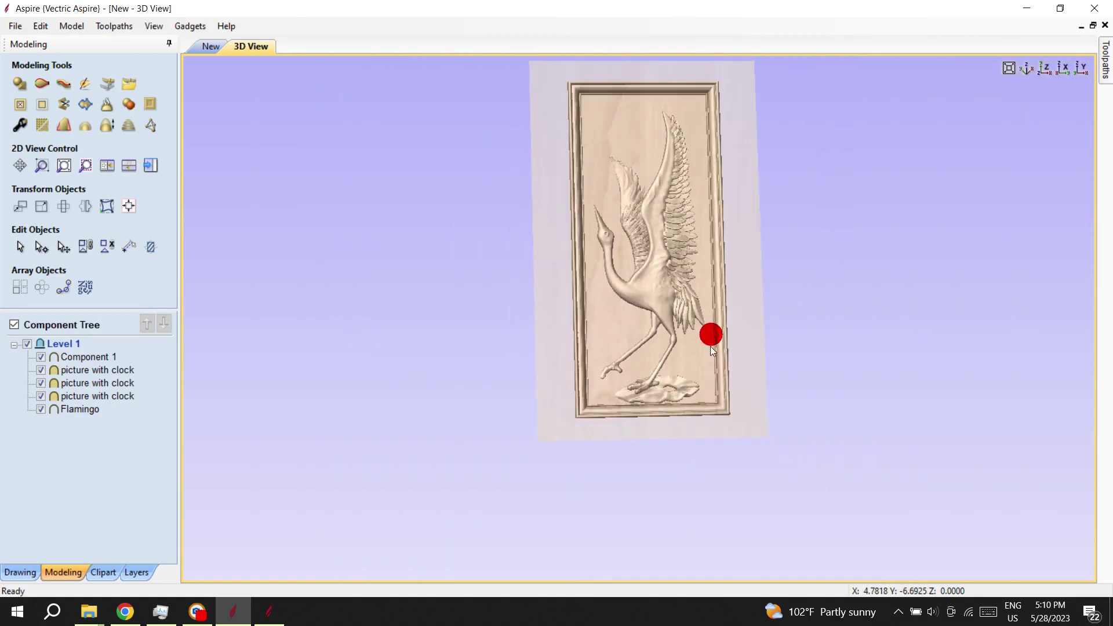
{"action": "left_click_drag", "start_coordinate": [710, 333], "coordinate": [750, 397]}
{"action": "scroll", "coordinate": [900, 380], "scroll_direction": "up", "scroll_amount": 4}
{"action": "scroll", "coordinate": [770, 450], "scroll_direction": "down", "scroll_amount": 5}
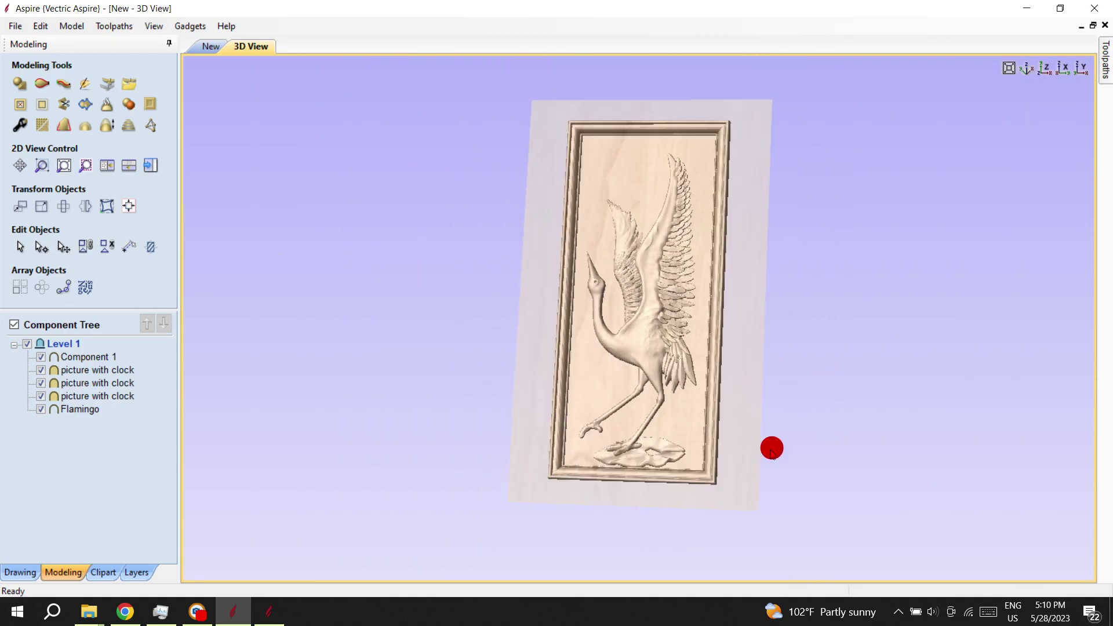
{"action": "left_click_drag", "start_coordinate": [770, 450], "coordinate": [771, 453]}
- Change the job setup units from inches to mm, keeping the job size, thickness and modeling resolution
{"action": "left_click", "coordinate": [212, 46]}
{"action": "scroll", "coordinate": [487, 387], "scroll_direction": "down", "scroll_amount": 3}
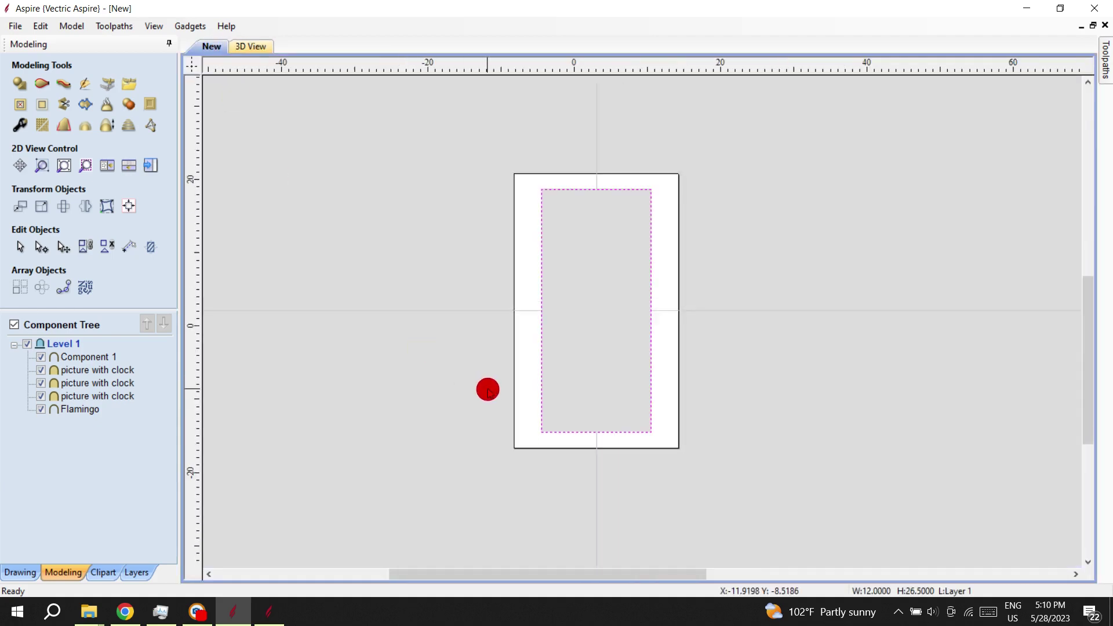
{"action": "left_click", "coordinate": [35, 568]}
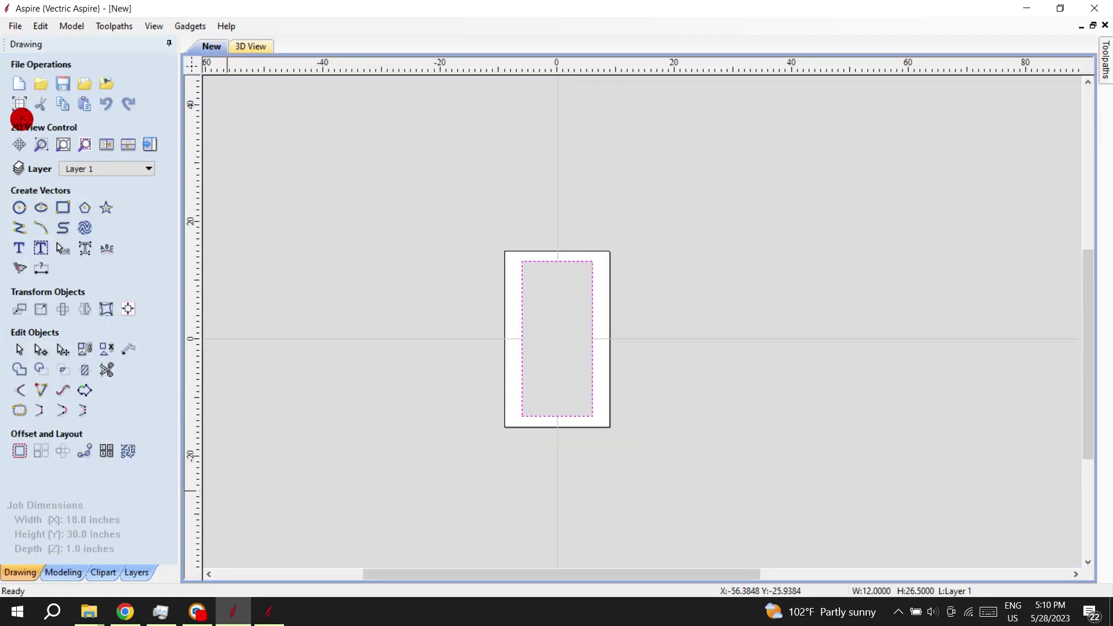
{"action": "left_click", "coordinate": [20, 106]}
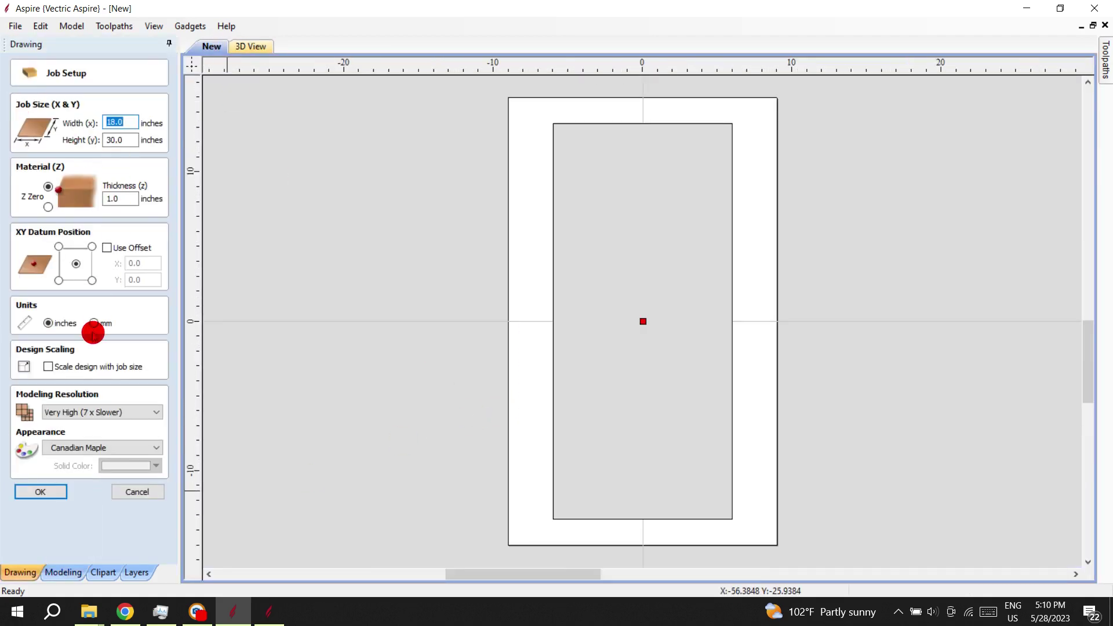
{"action": "left_click", "coordinate": [94, 323]}
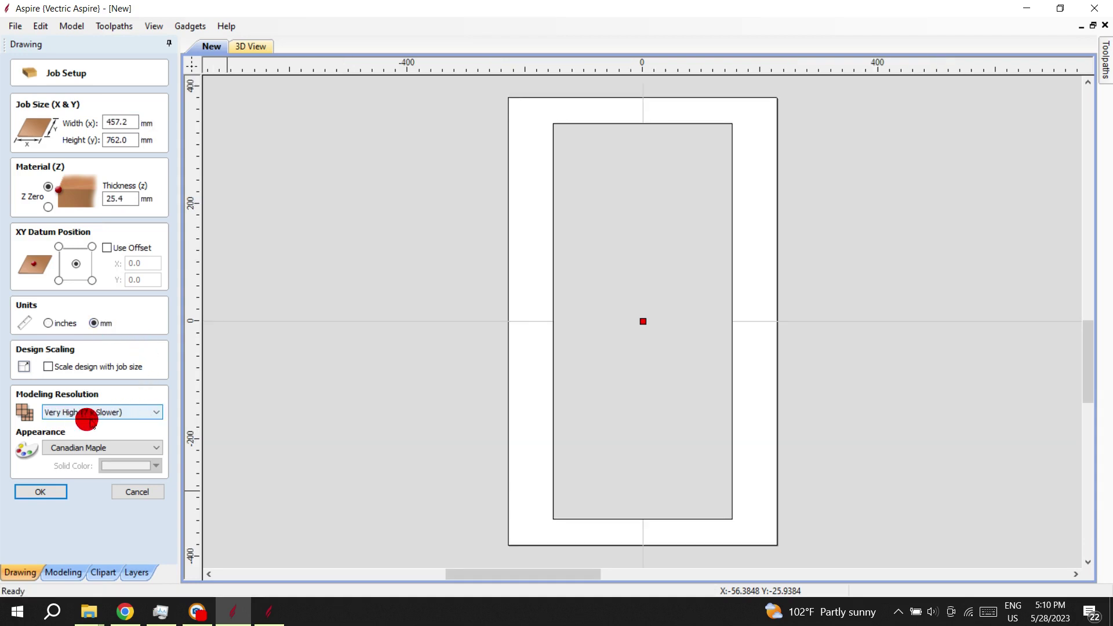
{"action": "left_click", "coordinate": [363, 370]}
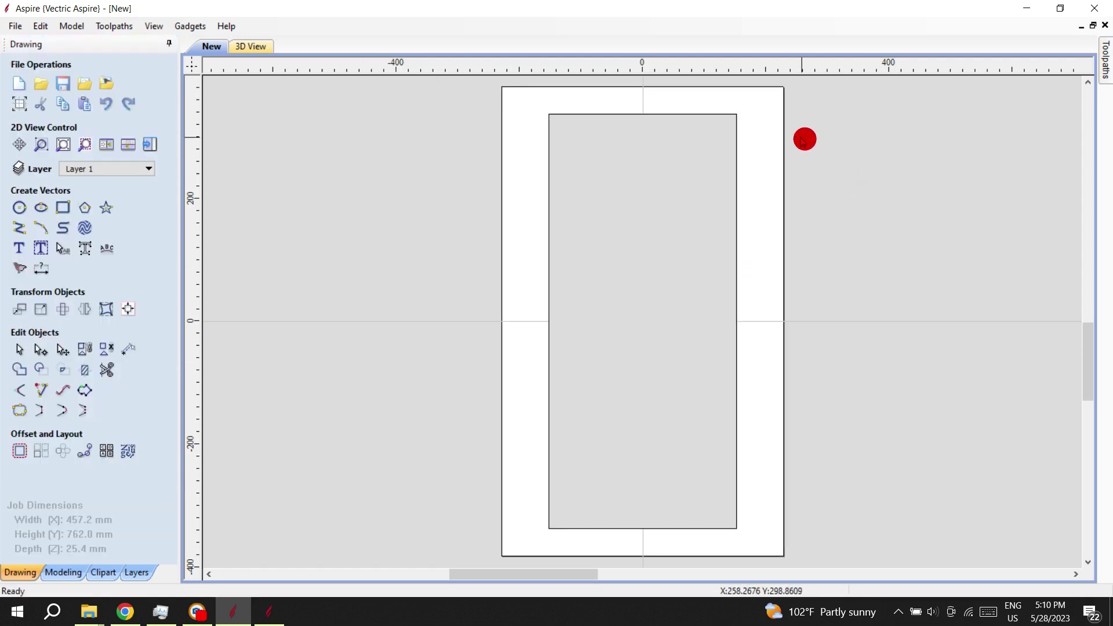
- Select the frame outline in the 2D view, start a 3D rough machining toolpath and accept the material setup
{"action": "left_click", "coordinate": [736, 119]}
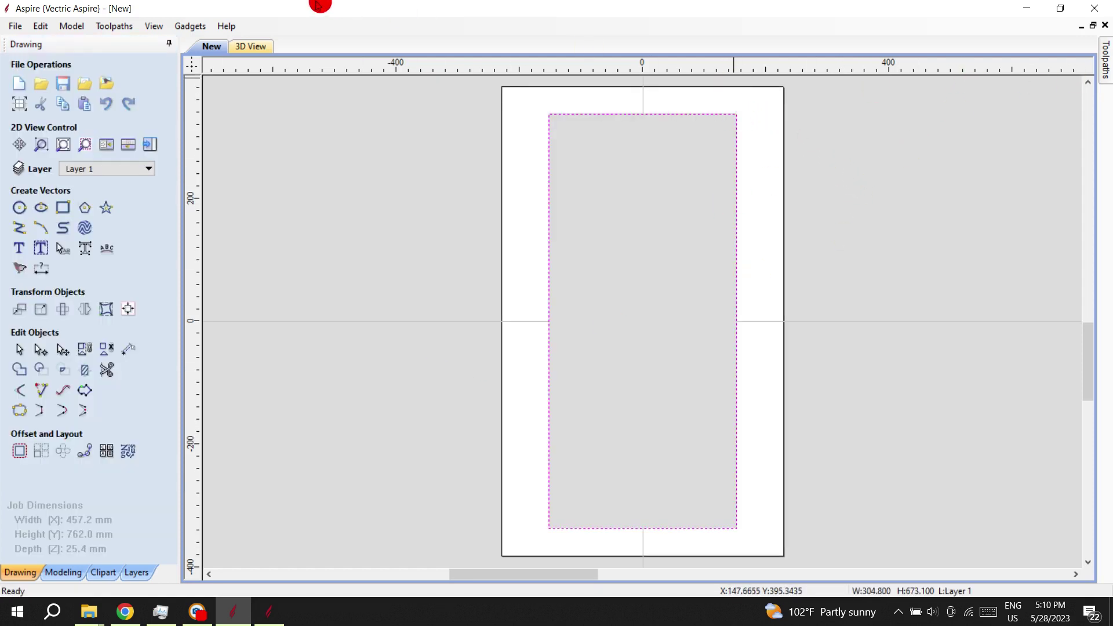
{"action": "left_click", "coordinate": [253, 47]}
{"action": "left_click", "coordinate": [211, 46]}
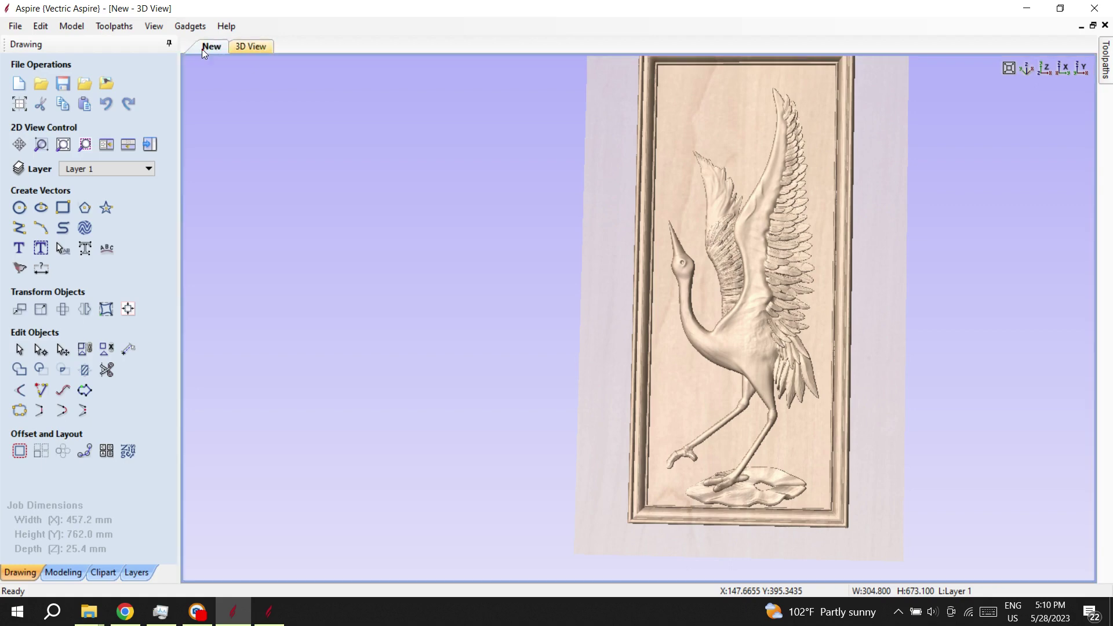
{"action": "left_click", "coordinate": [260, 50]}
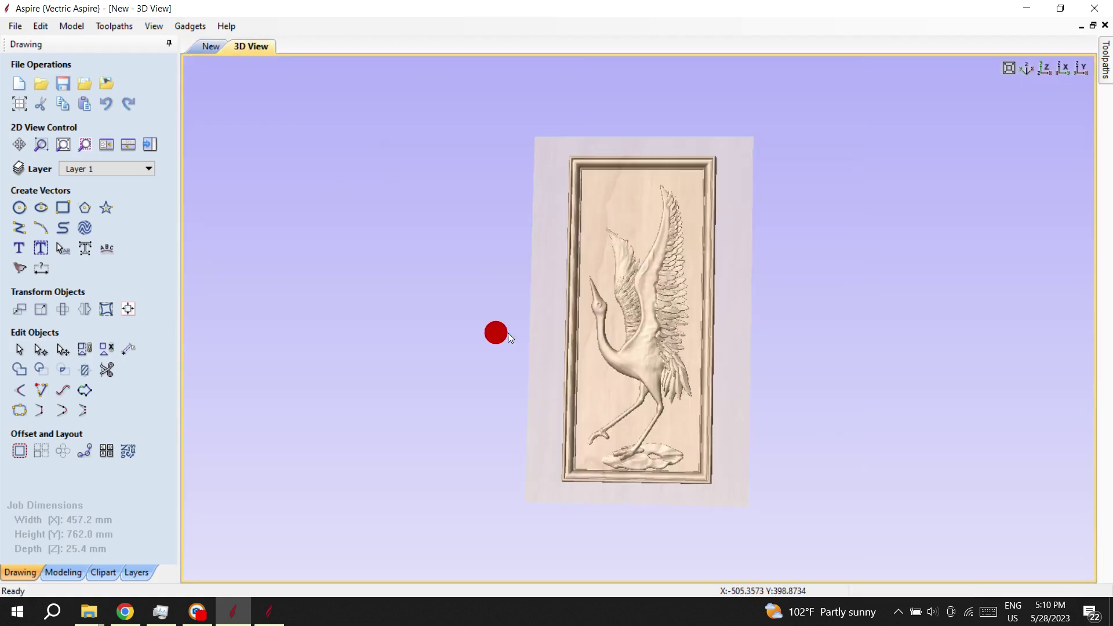
{"action": "left_click", "coordinate": [213, 46]}
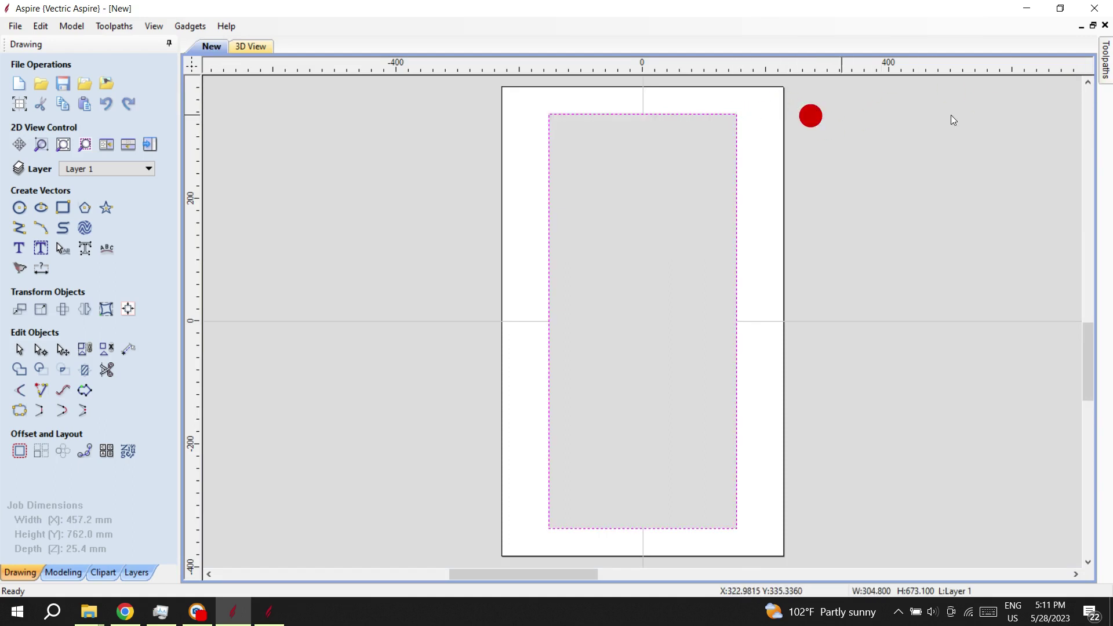
{"action": "mouse_move", "coordinate": [1099, 67]}
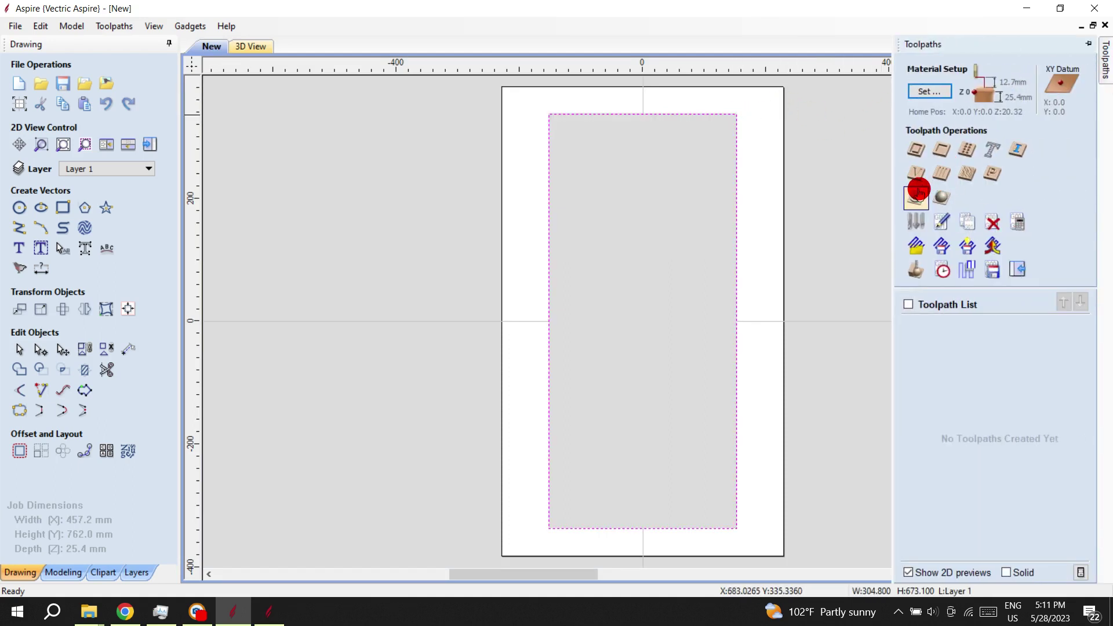
{"action": "left_click", "coordinate": [917, 197]}
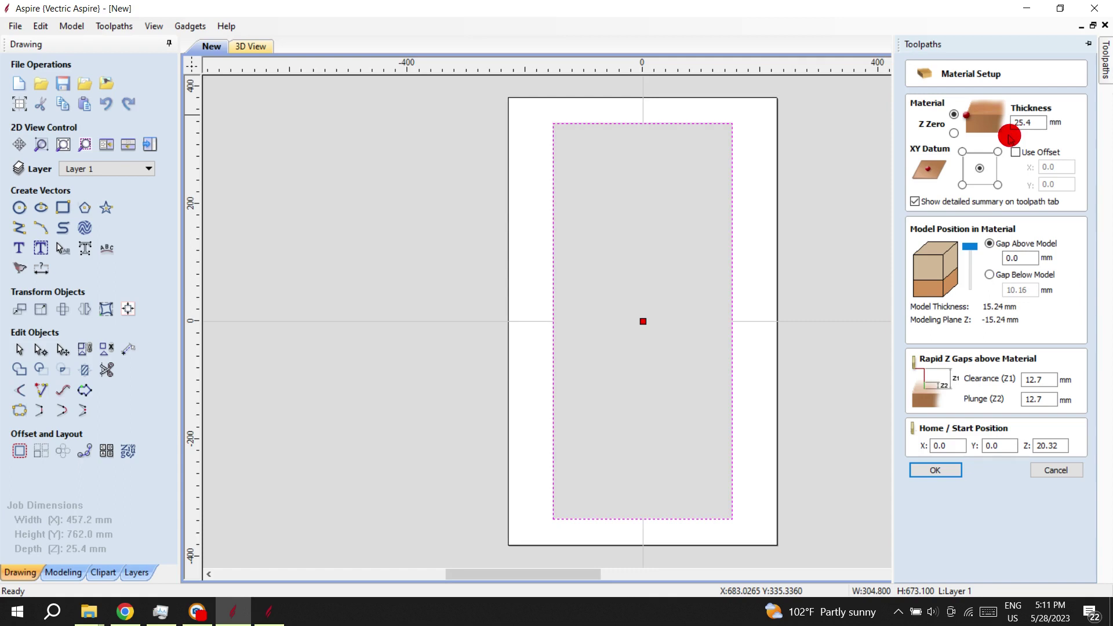
{"action": "left_click", "coordinate": [936, 471]}
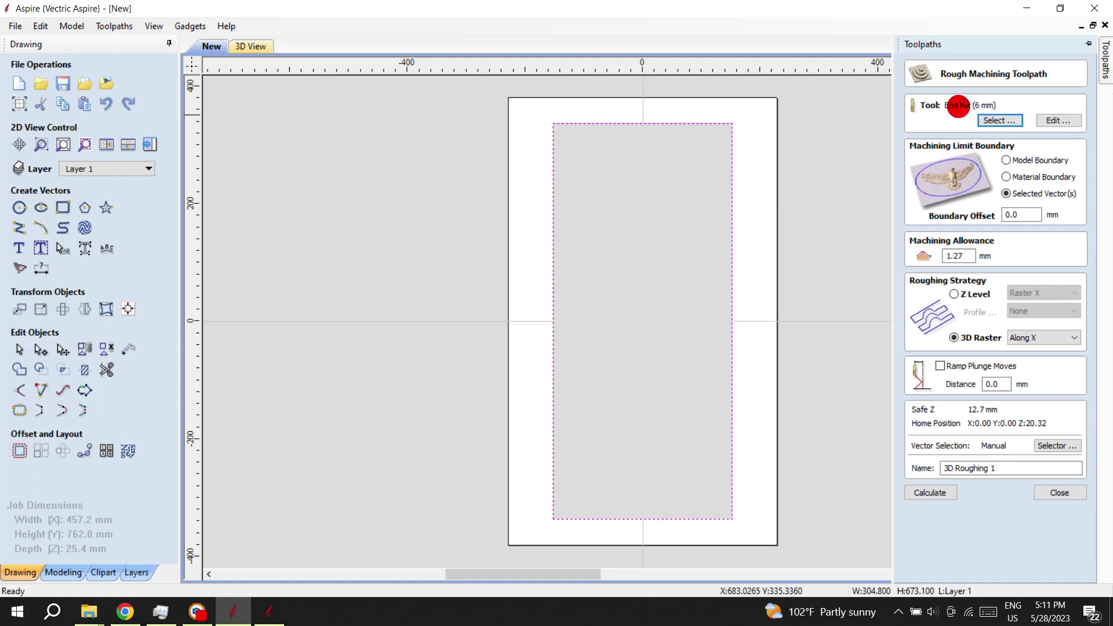
- Review the 6 mm end mill's cutting parameters and calculate the 3D Raster roughing toolpath within the selected outline
{"action": "left_click", "coordinate": [1058, 120]}
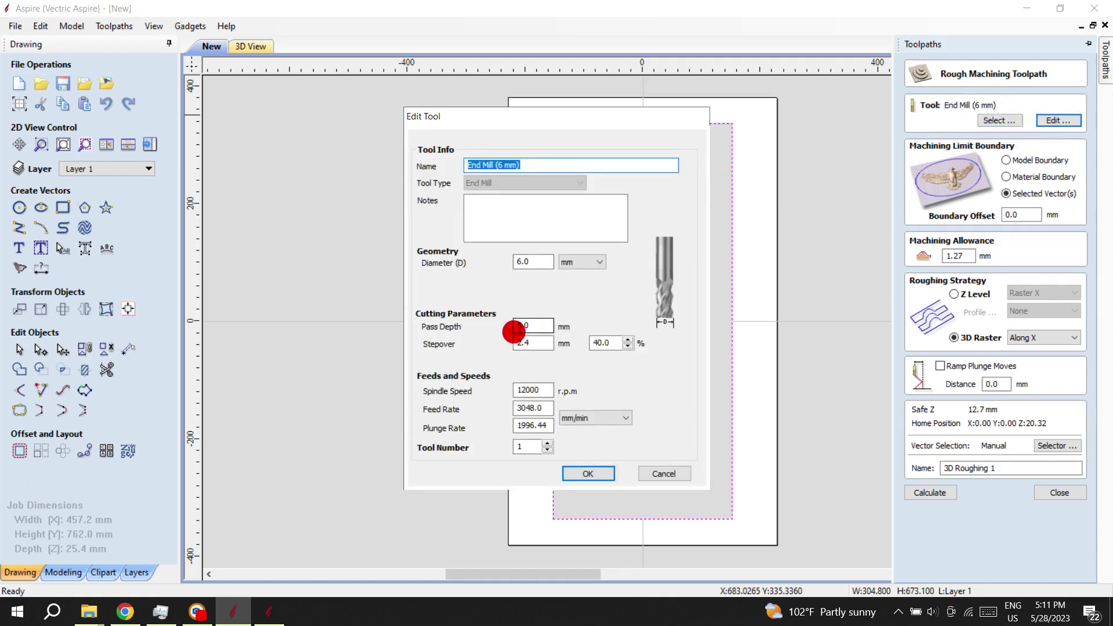
{"action": "double_click", "coordinate": [531, 326]}
{"action": "left_click", "coordinate": [530, 415]}
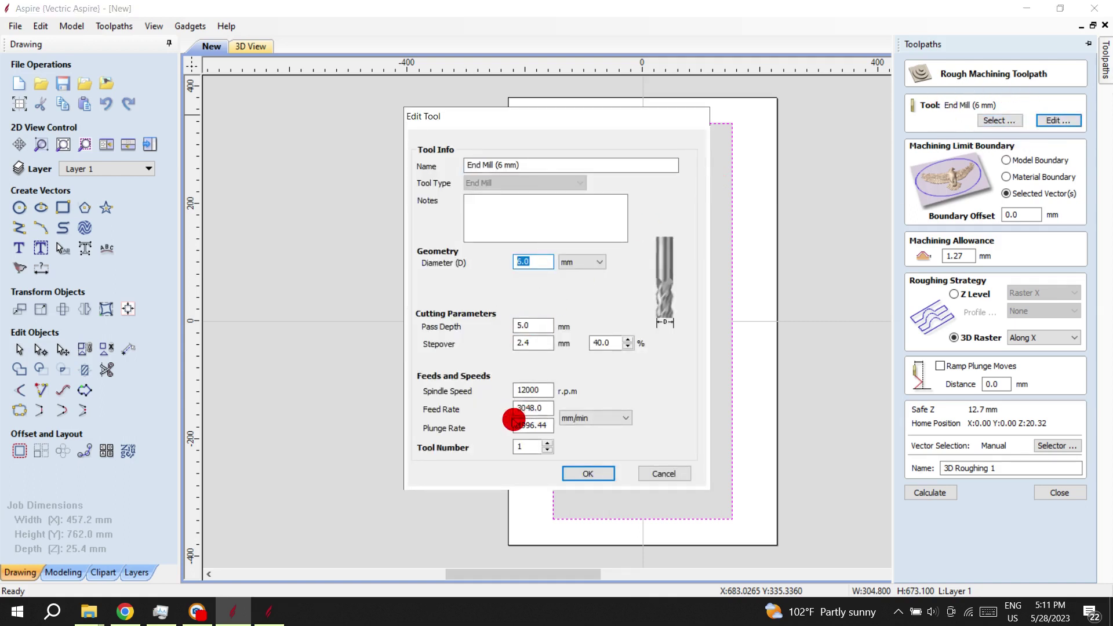
{"action": "left_click", "coordinate": [579, 471]}
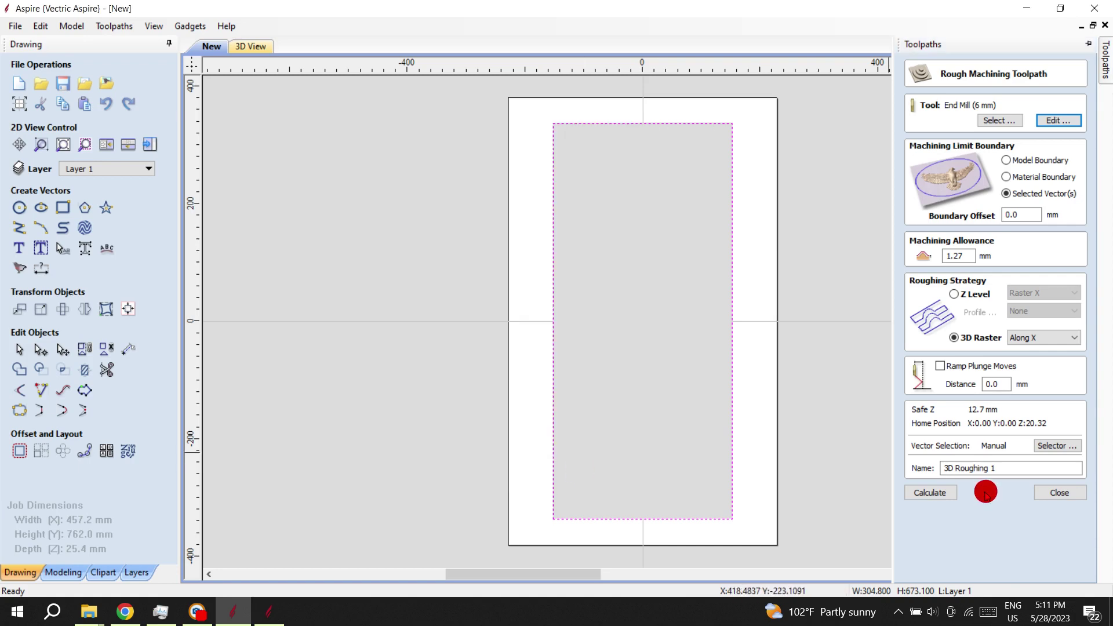
{"action": "left_click", "coordinate": [930, 492]}
{"action": "left_click", "coordinate": [539, 338]}
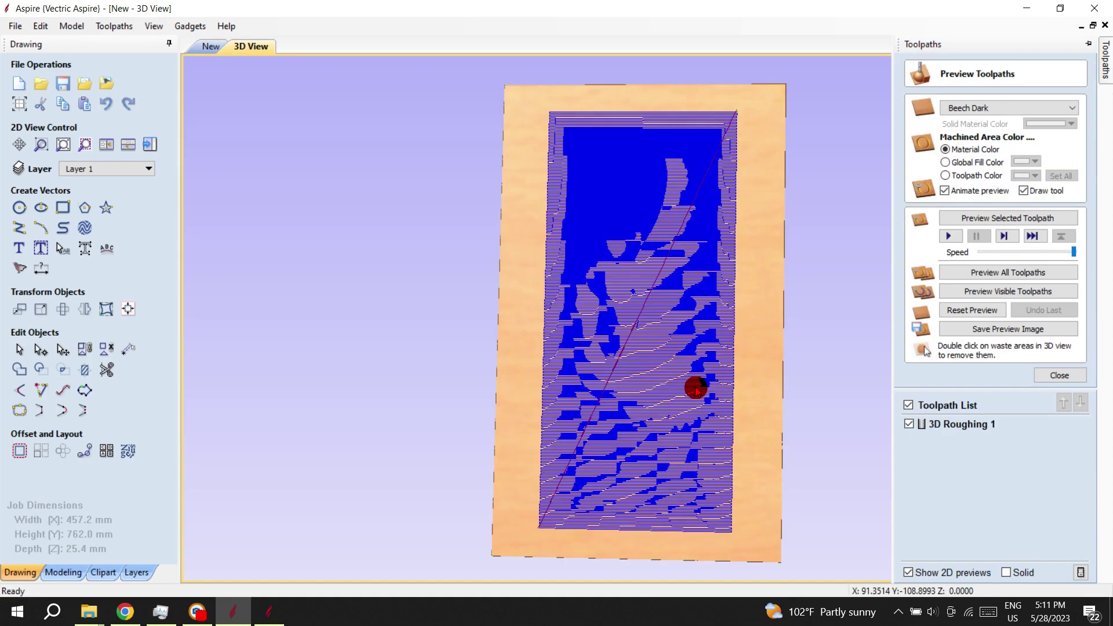
- Simulate the 3D roughing toolpath on the material and close the preview
{"action": "left_click_drag", "start_coordinate": [696, 387], "coordinate": [701, 293]}
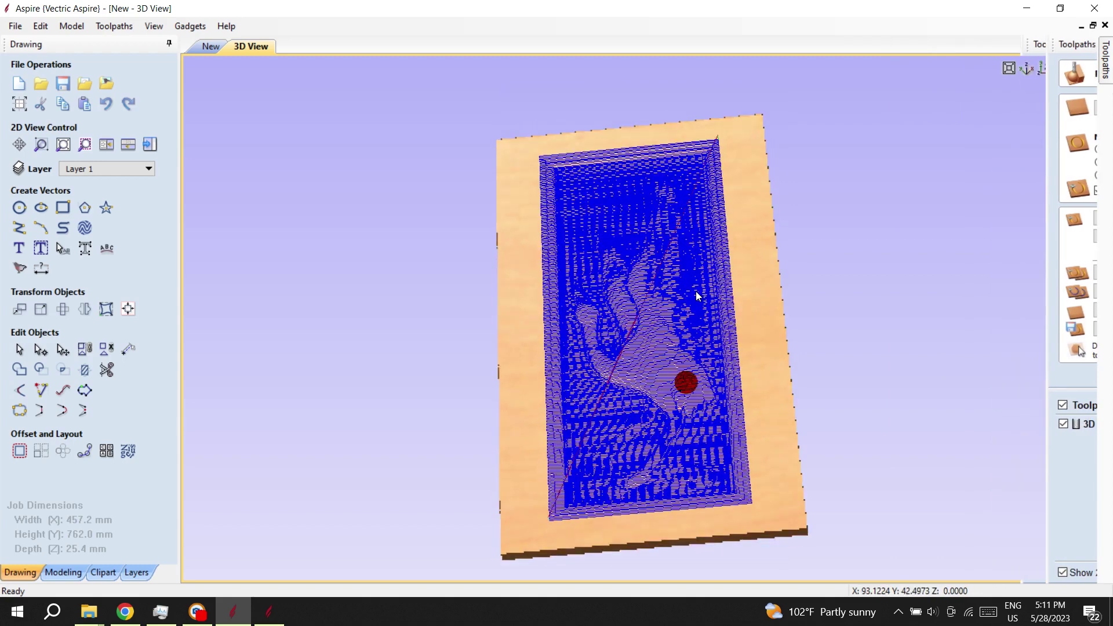
{"action": "left_click", "coordinate": [949, 236]}
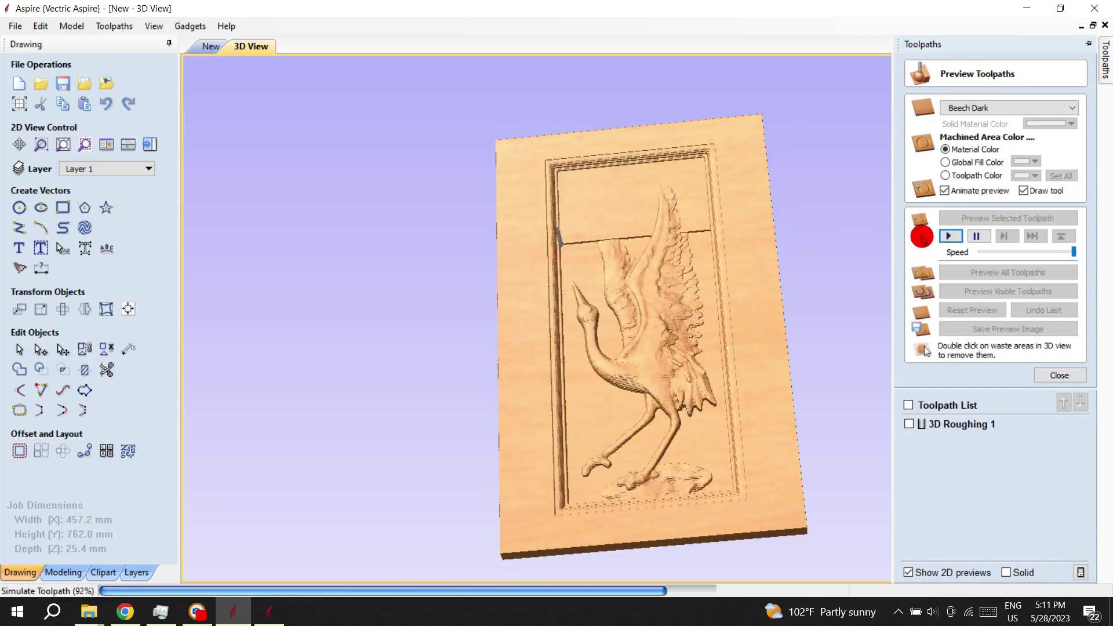
{"action": "left_click", "coordinate": [1059, 375]}
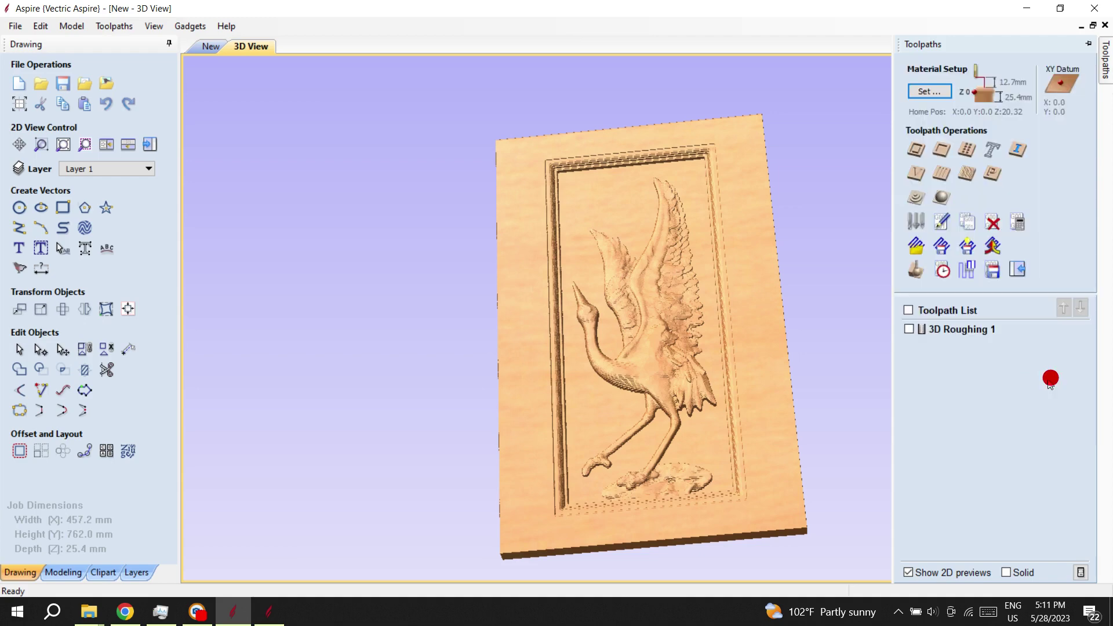
- Start a 3D finish machining toolpath for the frame outline and set the tapered ball nose's tip radius to 1 mm
{"action": "left_click", "coordinate": [211, 46]}
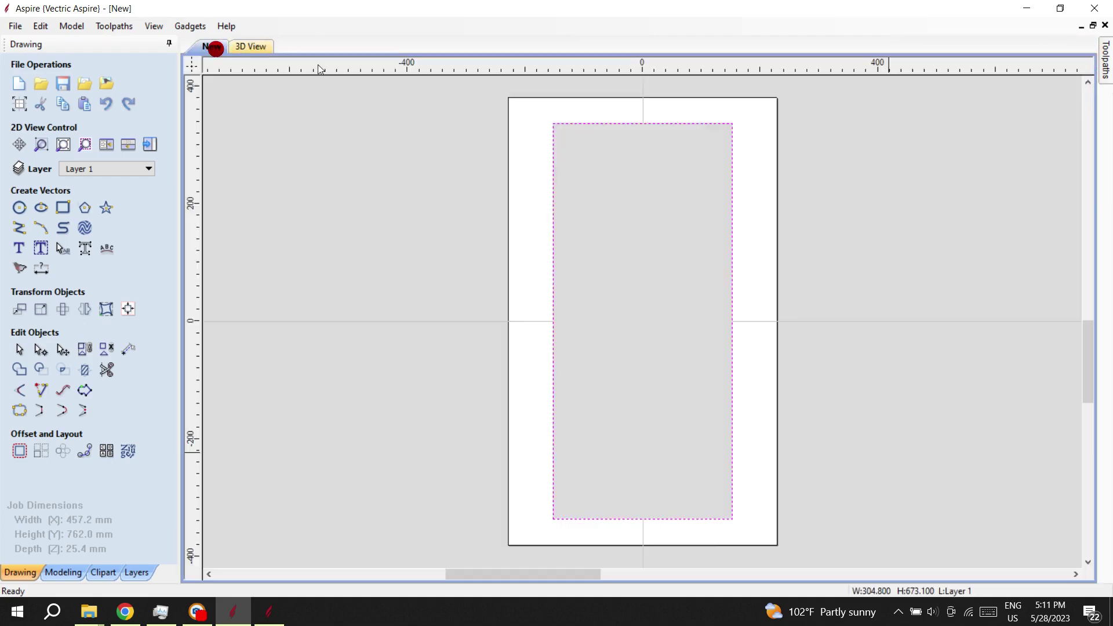
{"action": "mouse_move", "coordinate": [1104, 64]}
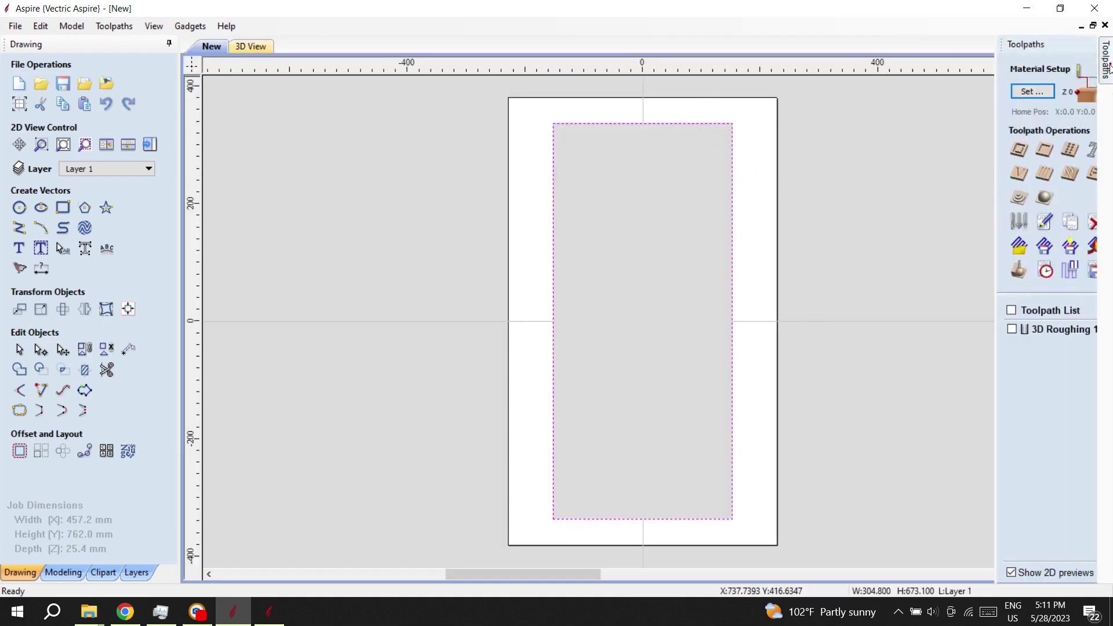
{"action": "left_click", "coordinate": [945, 197]}
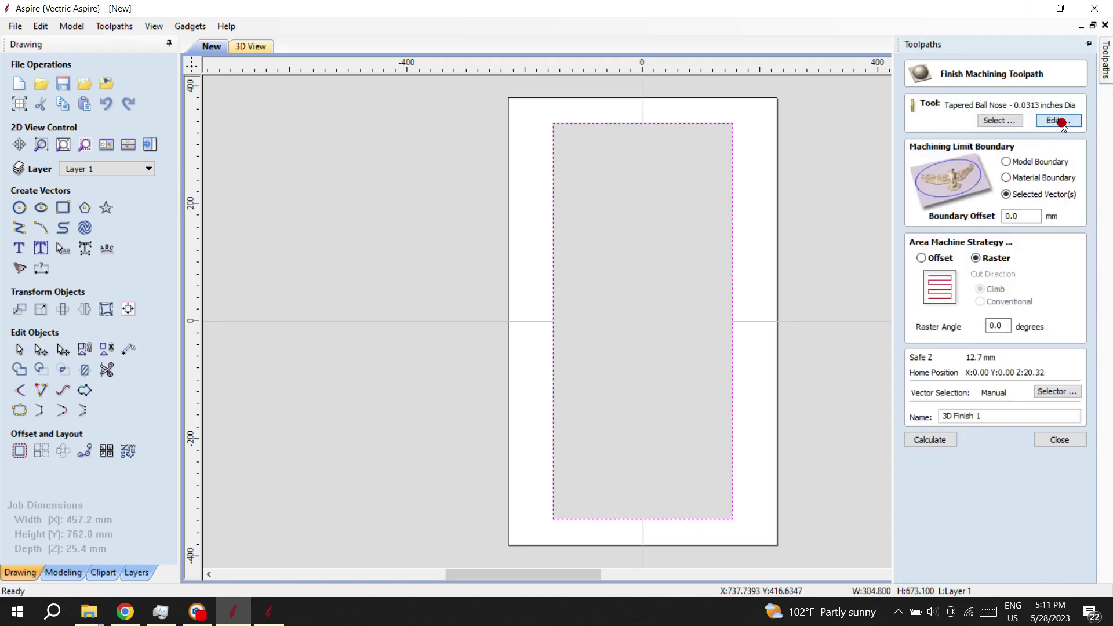
{"action": "left_click", "coordinate": [1061, 121]}
{"action": "double_click", "coordinate": [539, 298]}
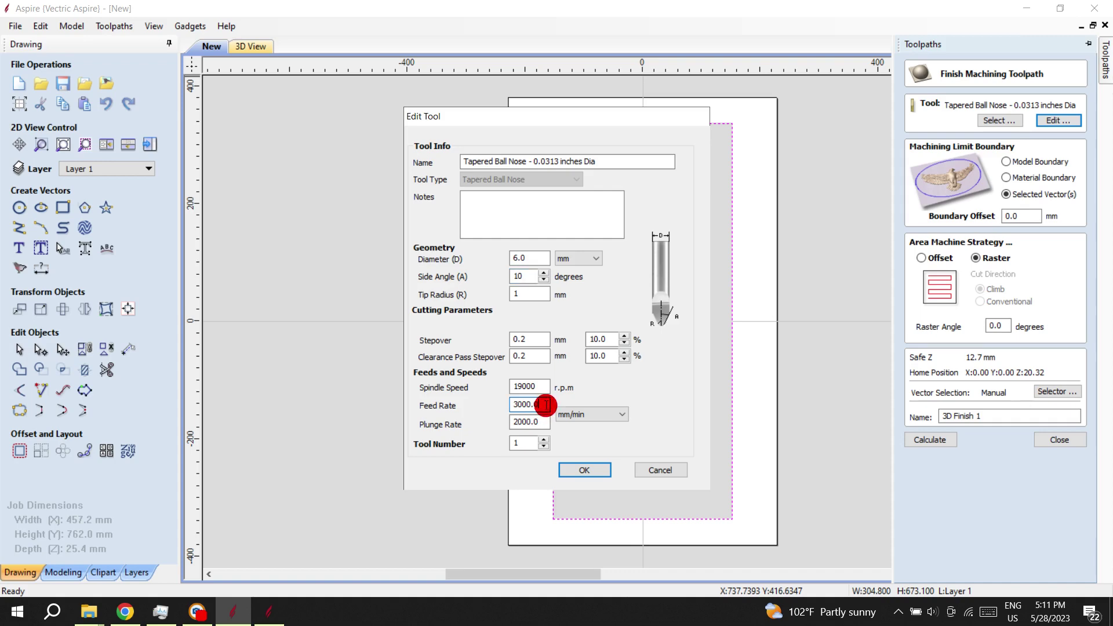
- Set the finishing tool's feed rate to 200 and plunge rate to 90 inches/min, and convert the rate units back to mm/min
{"action": "left_click", "coordinate": [573, 414]}
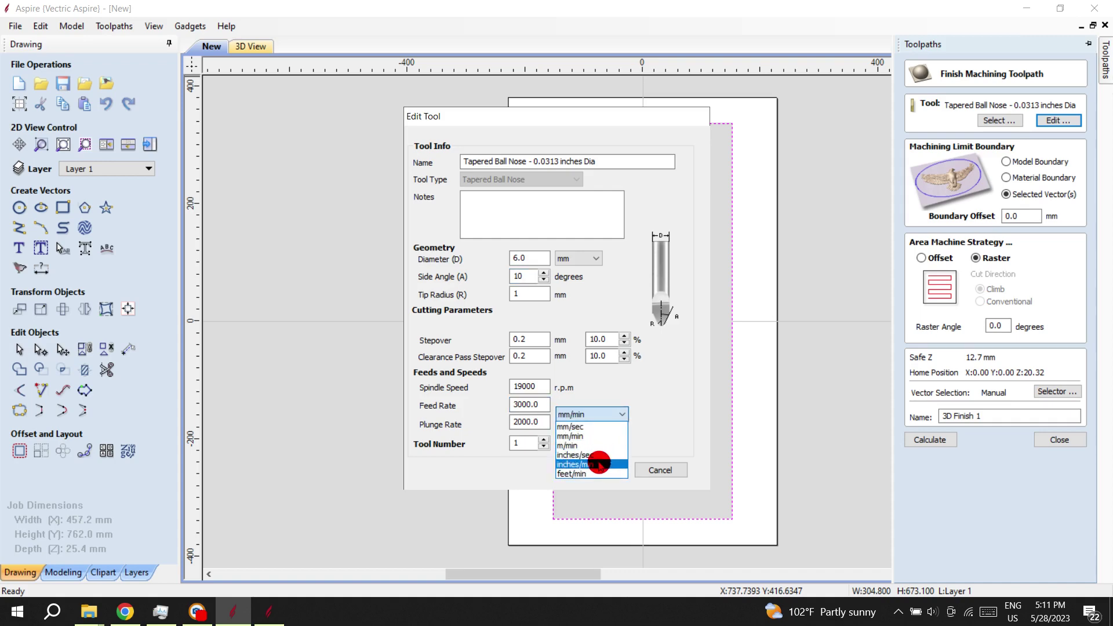
{"action": "left_click", "coordinate": [598, 464]}
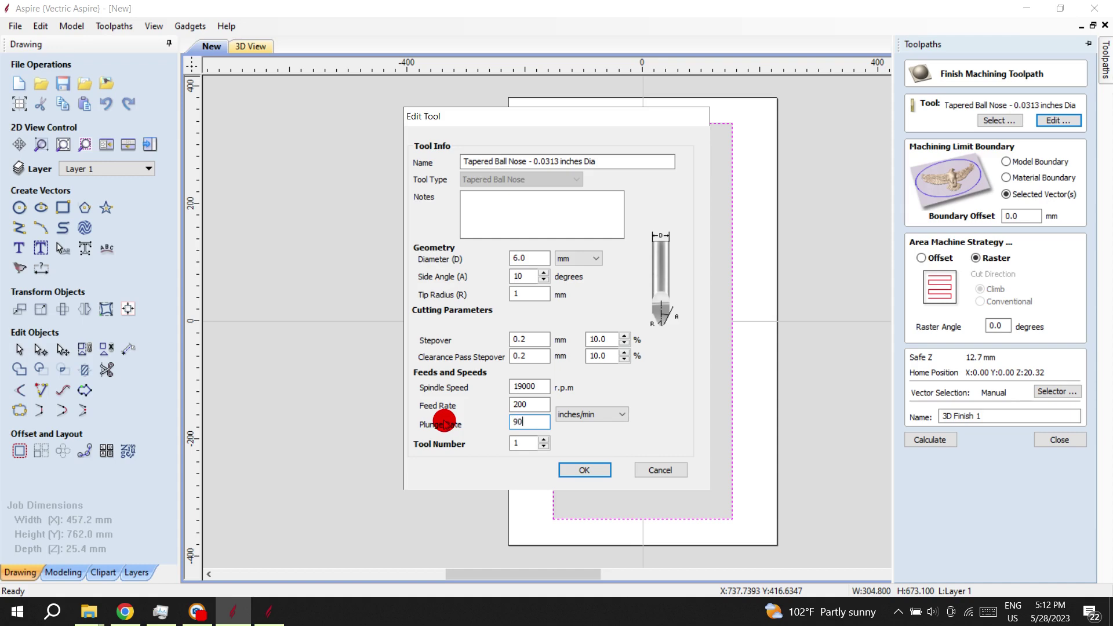
{"action": "left_click", "coordinate": [588, 415]}
{"action": "left_click", "coordinate": [586, 436]}
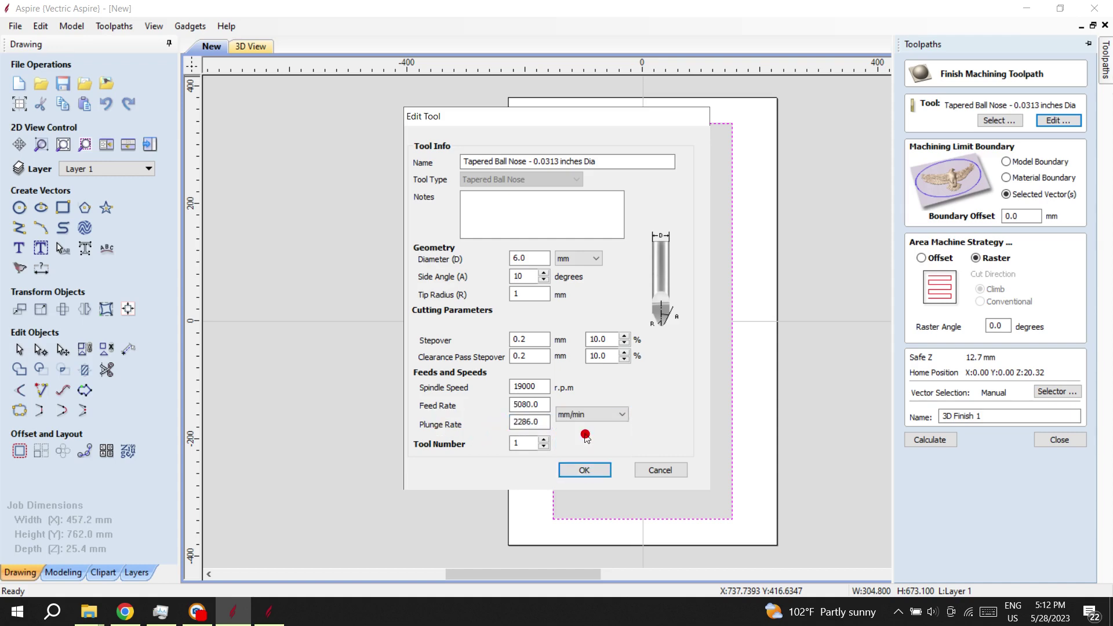
{"action": "left_click", "coordinate": [580, 468]}
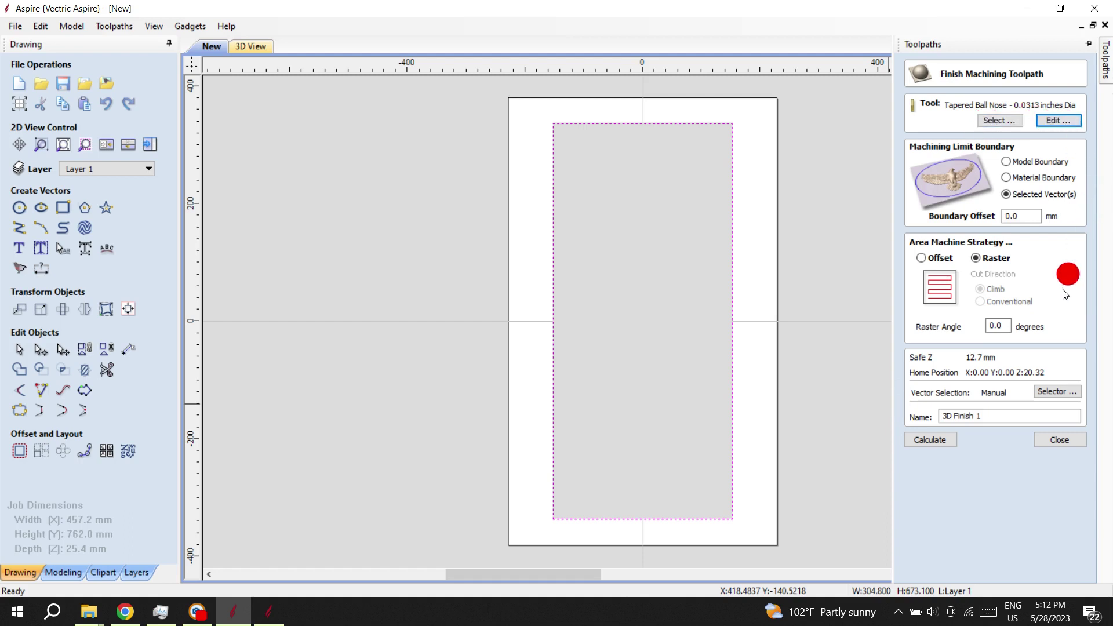
- Calculate the raster finish toolpath with the selected vector as its boundary and simulate the finished carving
{"action": "left_click", "coordinate": [1006, 194]}
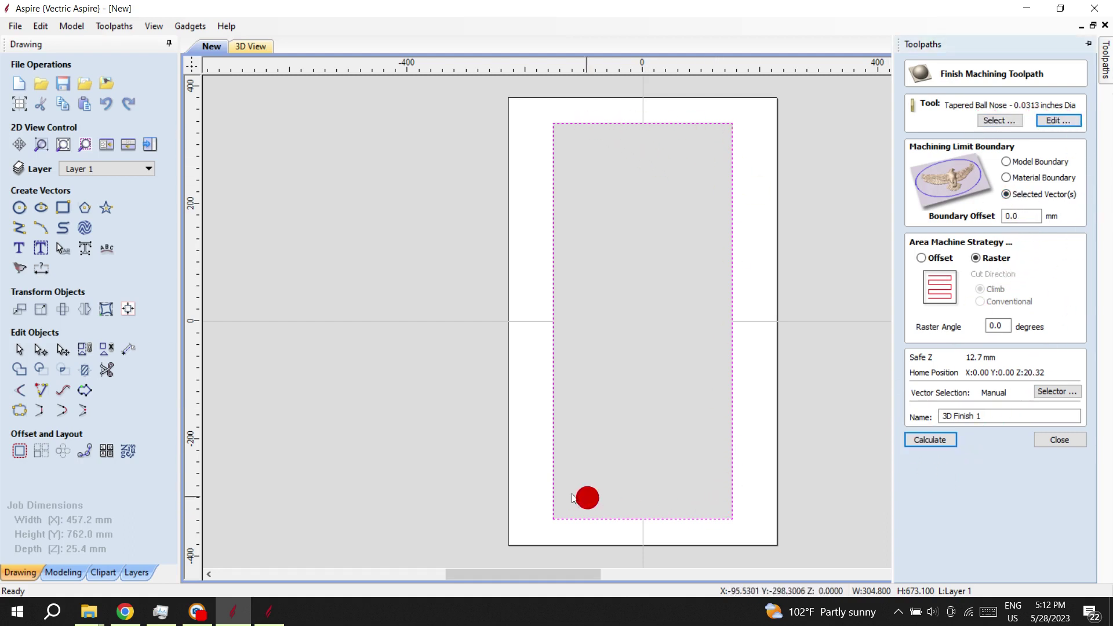
{"action": "left_click", "coordinate": [931, 439]}
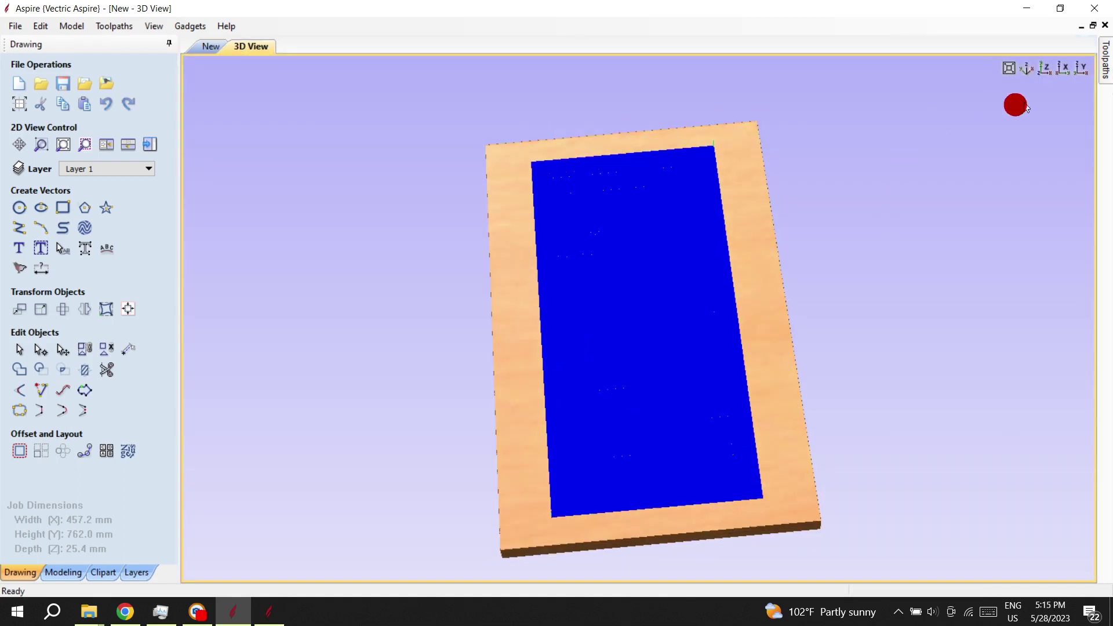
{"action": "mouse_move", "coordinate": [1105, 64]}
{"action": "left_click", "coordinate": [950, 236]}
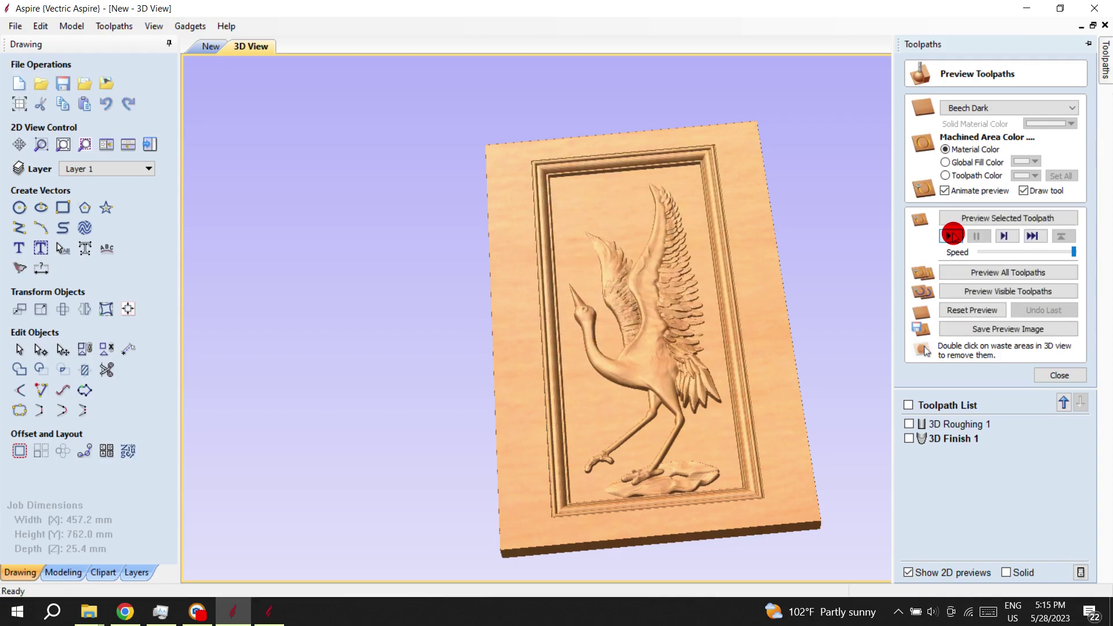
- Inspect the simulated finish carving from above and at an angle, and close the toolpath preview
{"action": "scroll", "coordinate": [704, 415], "scroll_direction": "up", "scroll_amount": 5}
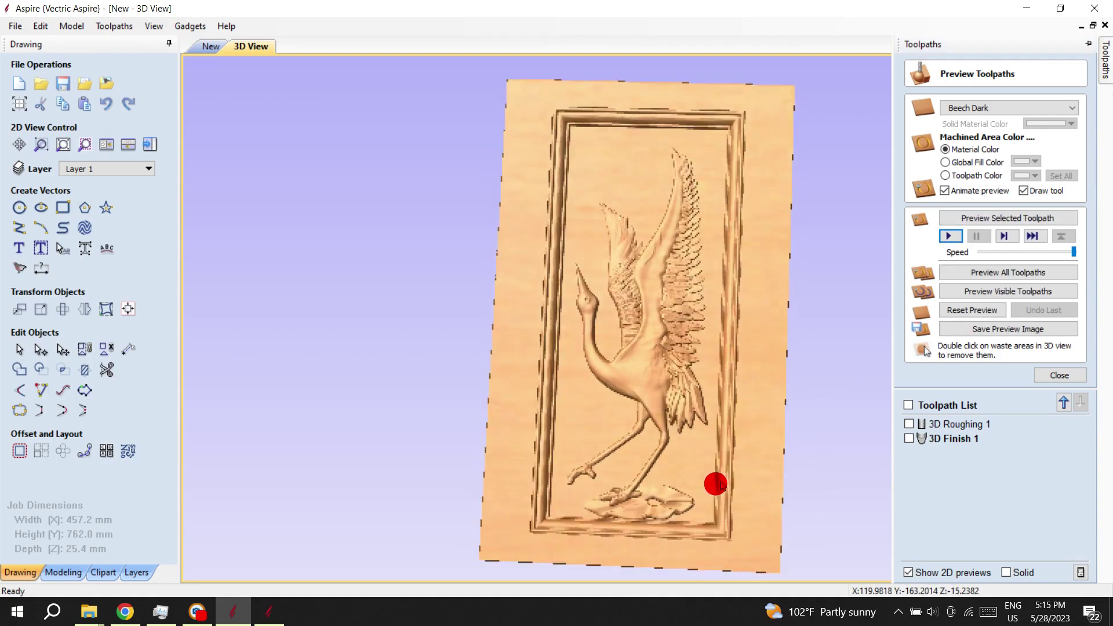
{"action": "mouse_move", "coordinate": [673, 400]}
{"action": "left_mouse_down"}
{"action": "mouse_move", "coordinate": [665, 315]}
{"action": "mouse_move", "coordinate": [677, 292]}
{"action": "mouse_move", "coordinate": [678, 496]}
{"action": "left_mouse_up"}
{"action": "scroll", "coordinate": [967, 248], "scroll_direction": "up", "scroll_amount": 2}
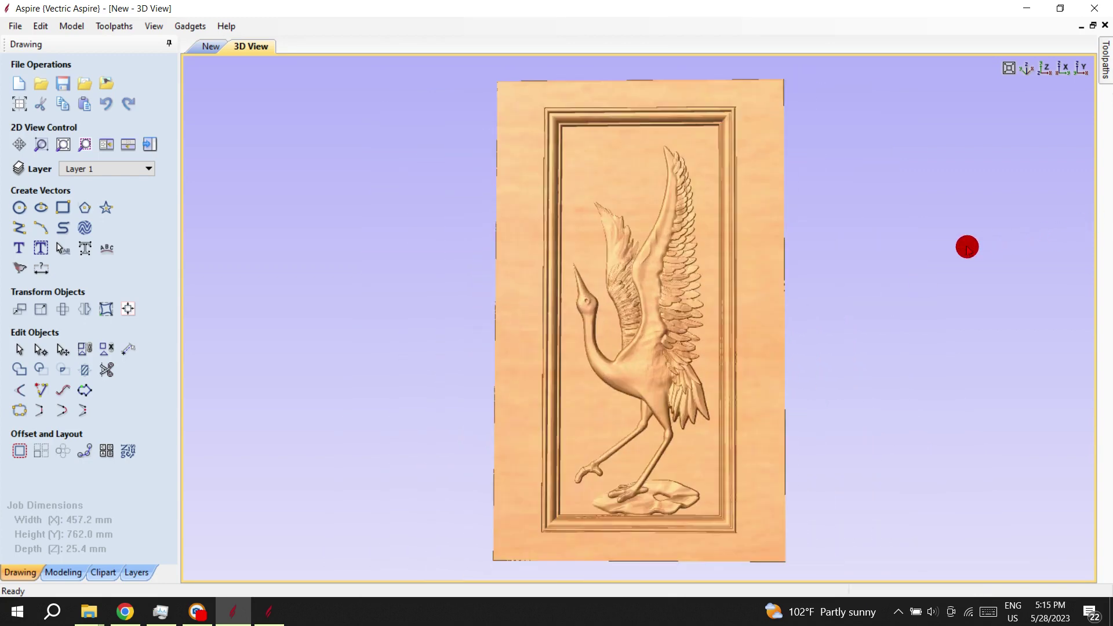
{"action": "left_click", "coordinate": [1104, 66]}
{"action": "left_click", "coordinate": [1064, 377]}
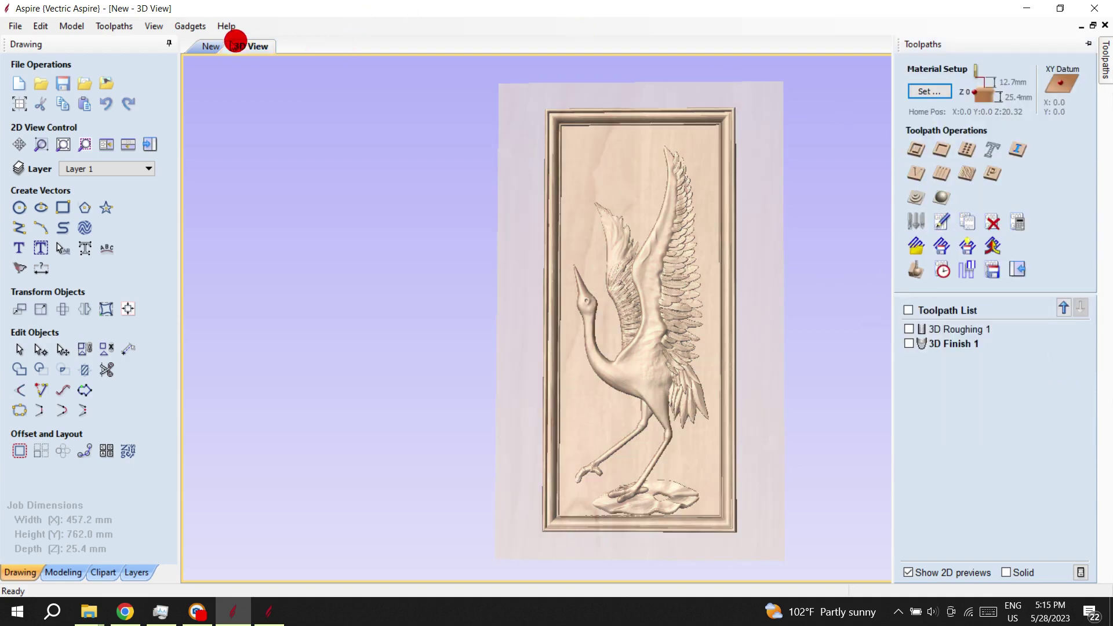
- Select the frame outline in the 2D view and start a 2D profile toolpath with a cut depth of 33 mm
{"action": "left_click", "coordinate": [218, 45]}
{"action": "scroll", "coordinate": [711, 288], "scroll_direction": "down", "scroll_amount": 2}
{"action": "scroll", "coordinate": [695, 363], "scroll_direction": "up", "scroll_amount": 2}
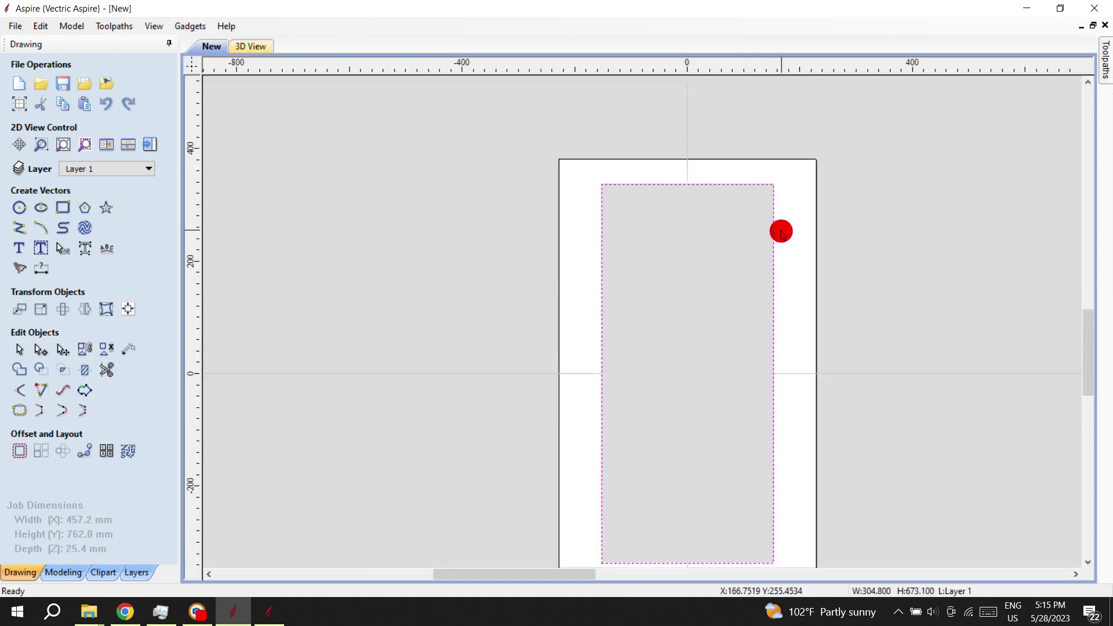
{"action": "scroll", "coordinate": [771, 185], "scroll_direction": "down", "scroll_amount": 1}
{"action": "left_click", "coordinate": [862, 190]}
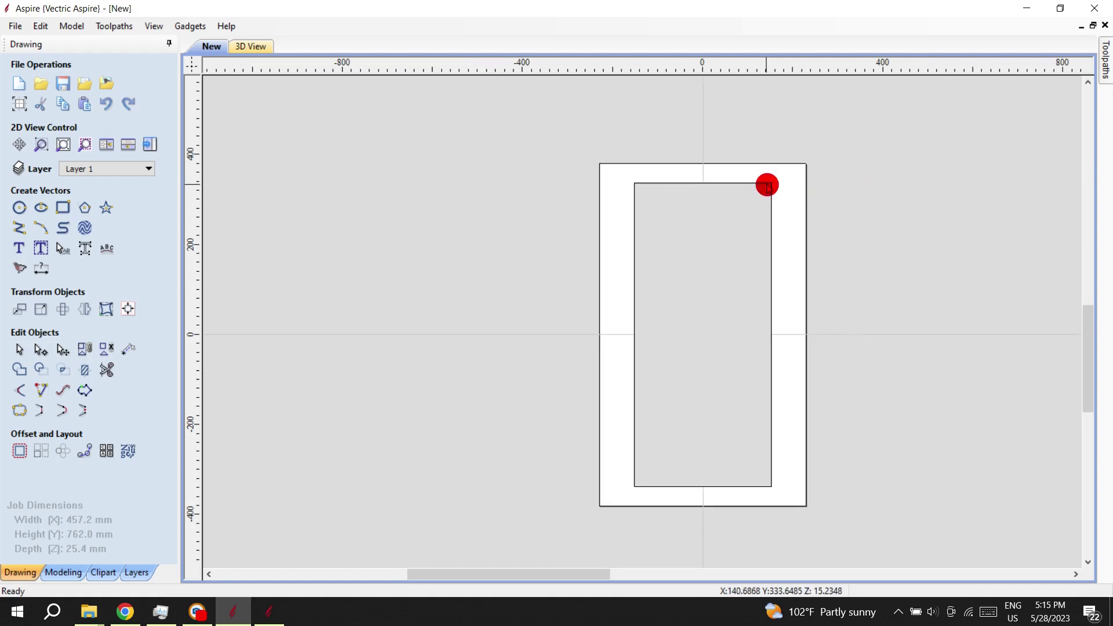
{"action": "left_click", "coordinate": [768, 184]}
{"action": "left_click", "coordinate": [1105, 64]}
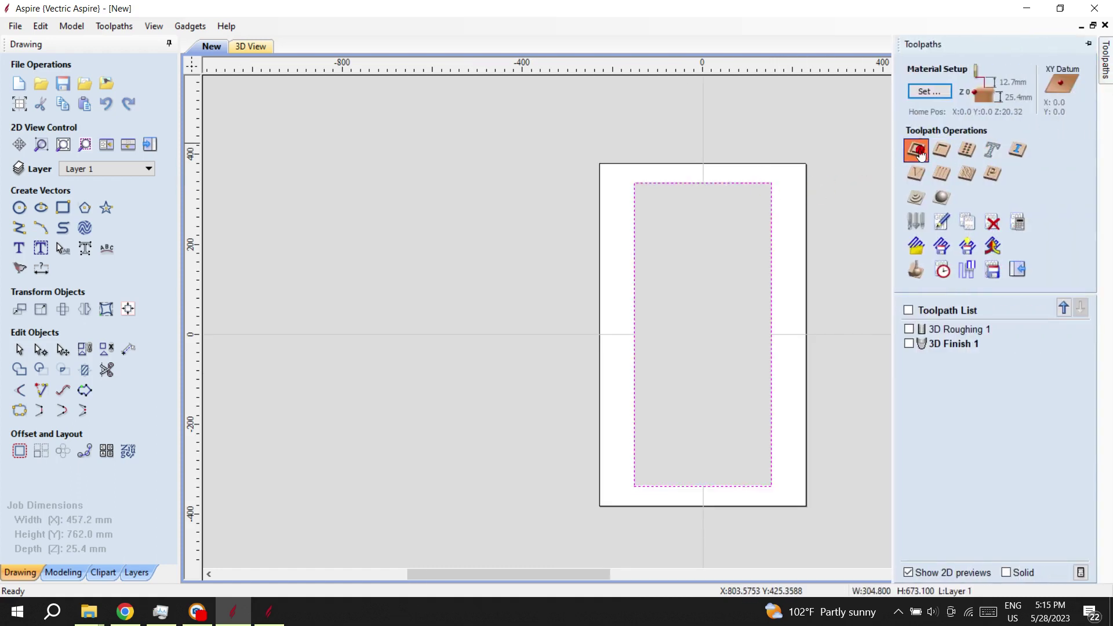
{"action": "left_click", "coordinate": [919, 151]}
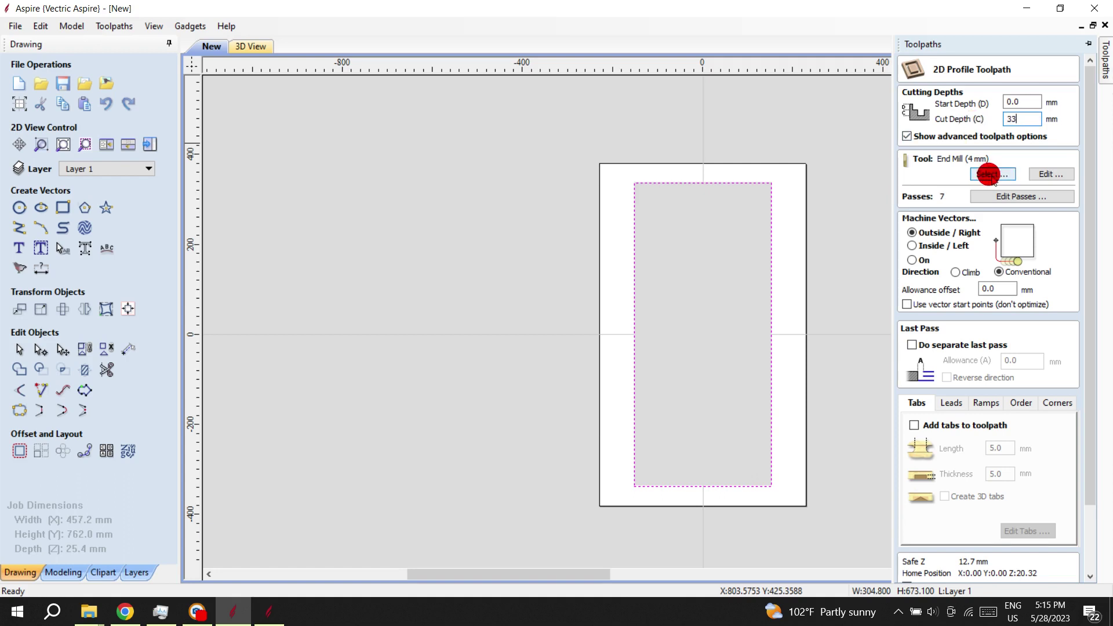
- Check the 4 mm end mill's geometry and cutting settings for the profile toolpath and accept them
{"action": "left_click", "coordinate": [1049, 174]}
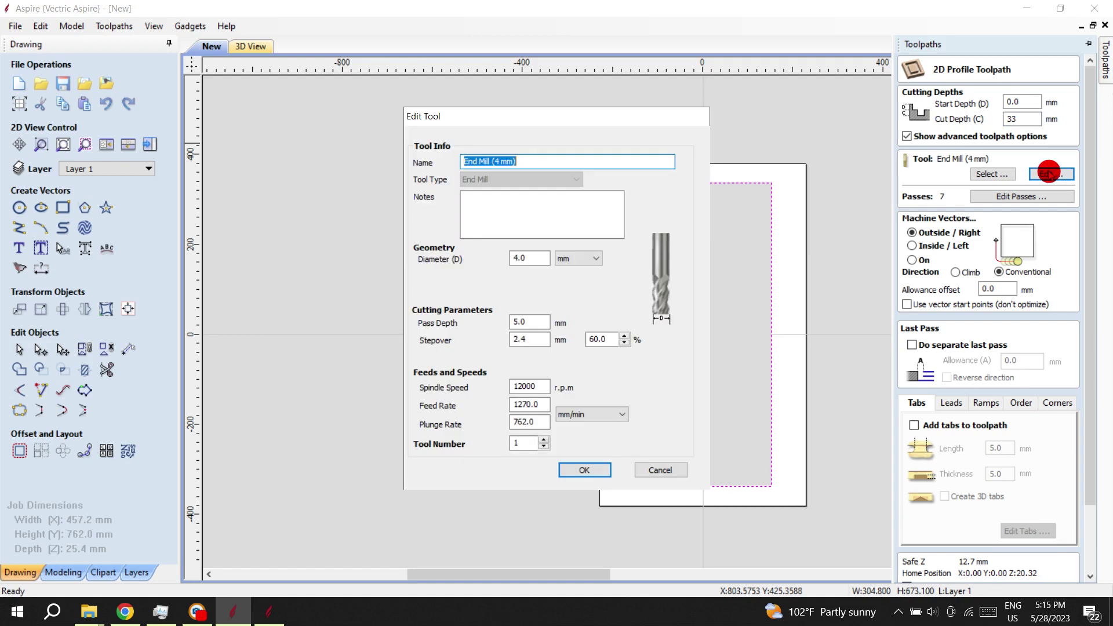
{"action": "left_click", "coordinate": [525, 258]}
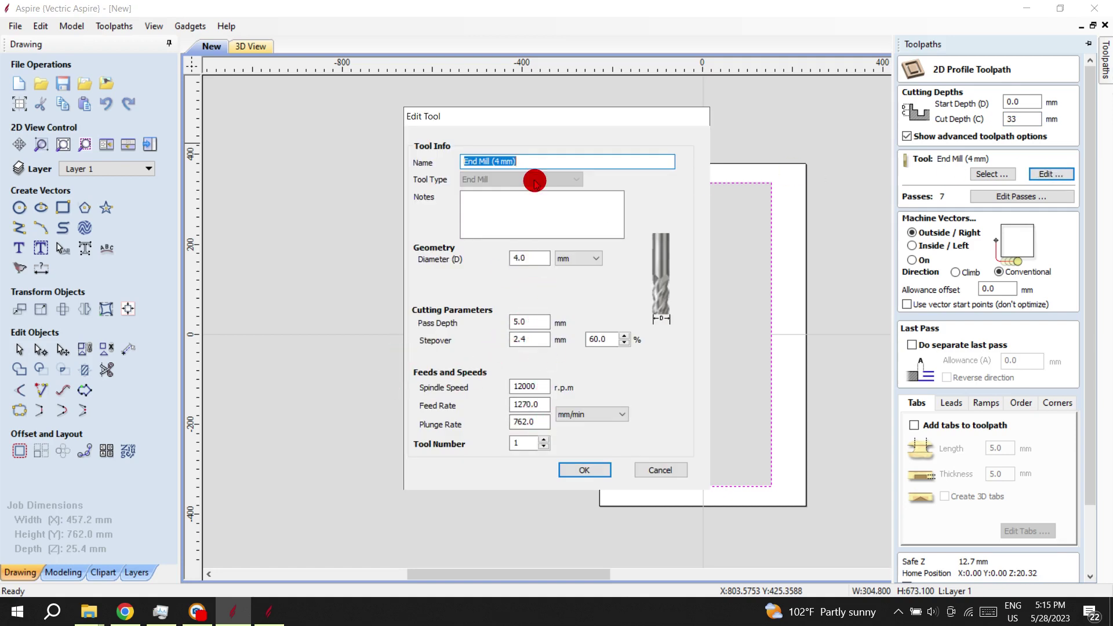
{"action": "left_click", "coordinate": [585, 470]}
- Enable tabs on the profile toolpath and place four, two near the corners of the frame's top edge and two near those of its bottom edge
{"action": "left_click", "coordinate": [915, 425]}
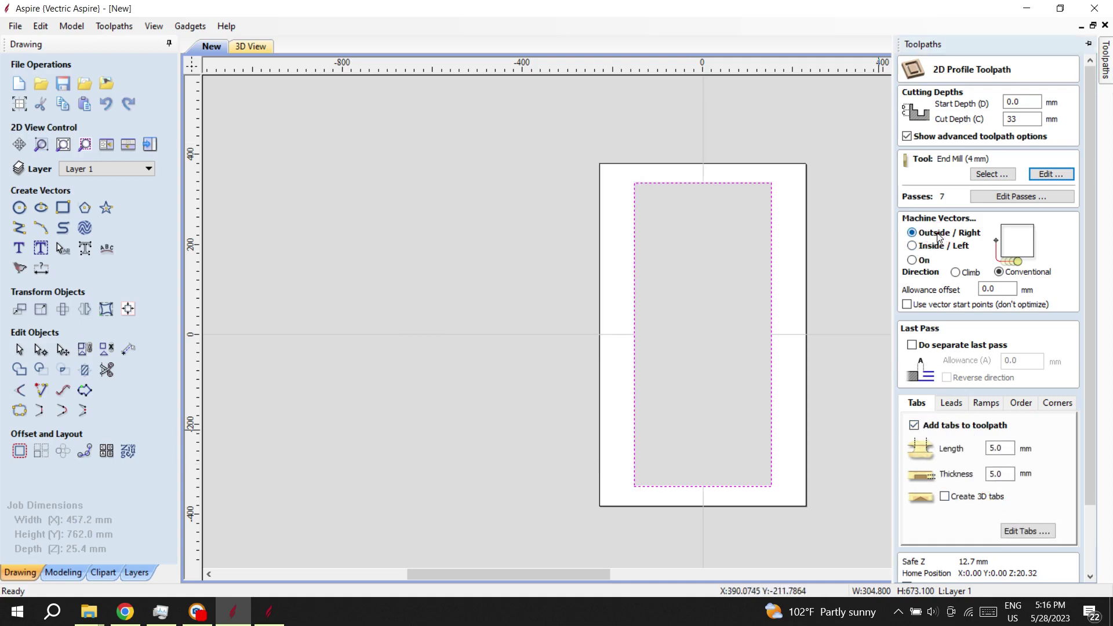
{"action": "left_click", "coordinate": [1027, 531]}
{"action": "left_click_drag", "start_coordinate": [642, 193], "coordinate": [656, 183]}
{"action": "left_click", "coordinate": [752, 183]}
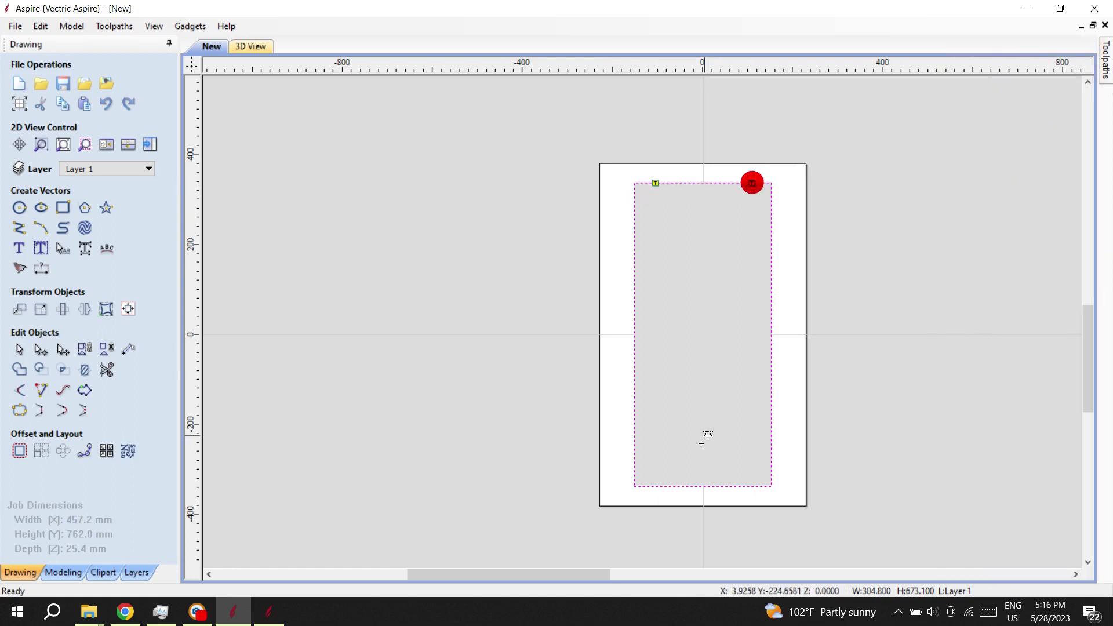
{"action": "left_click", "coordinate": [658, 479]}
{"action": "left_click", "coordinate": [750, 482]}
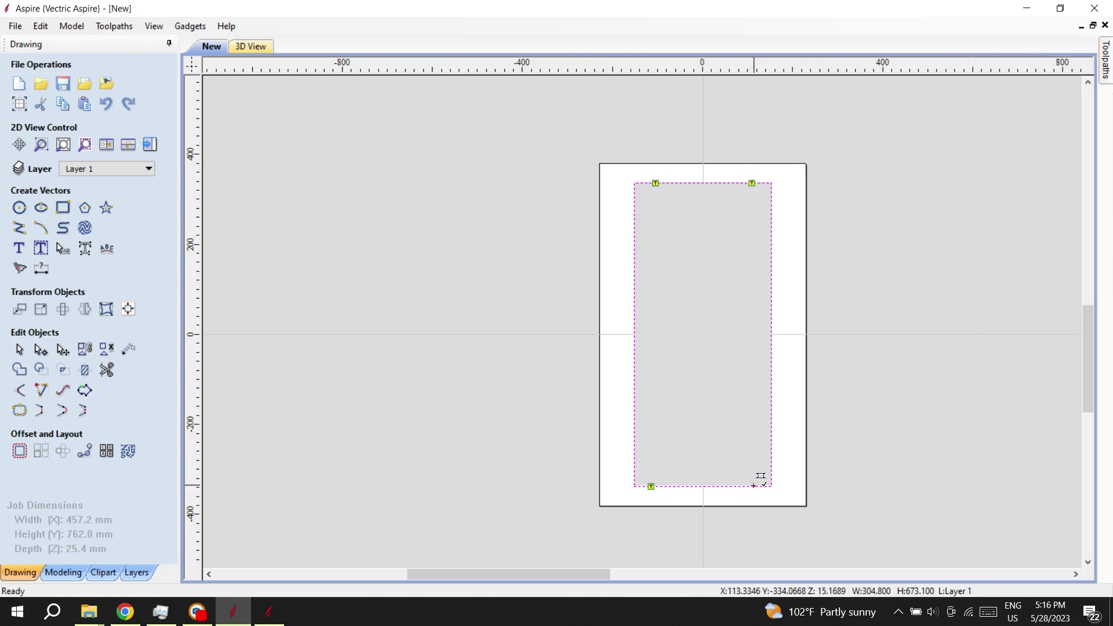
{"action": "left_click", "coordinate": [1047, 95]}
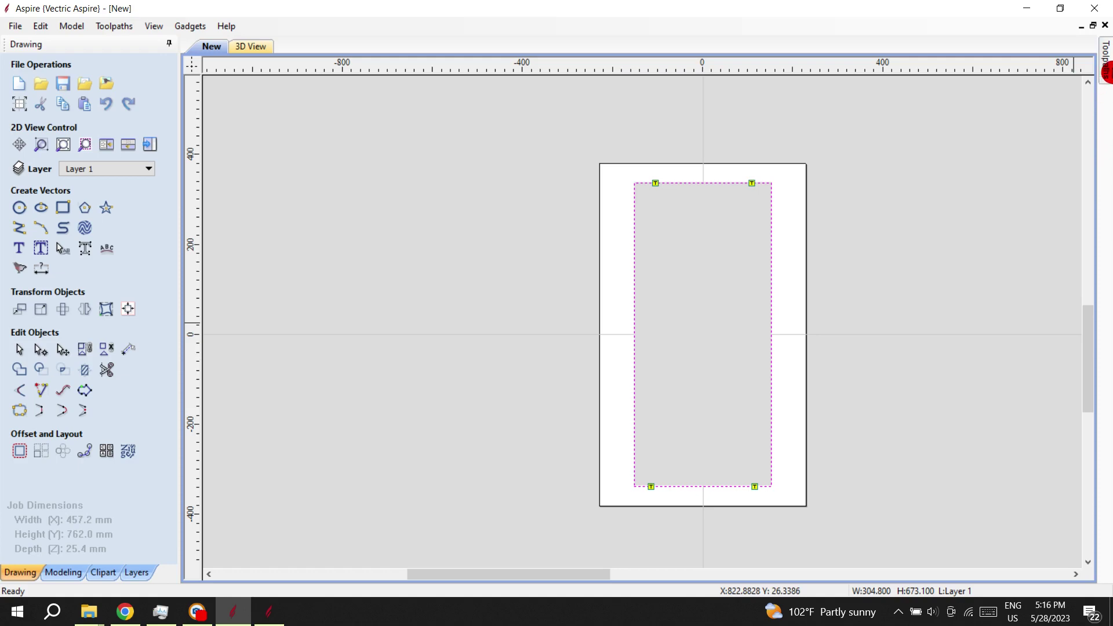
- Calculate the outside profile toolpath and accept cutting through the material
{"action": "left_click", "coordinate": [1050, 387]}
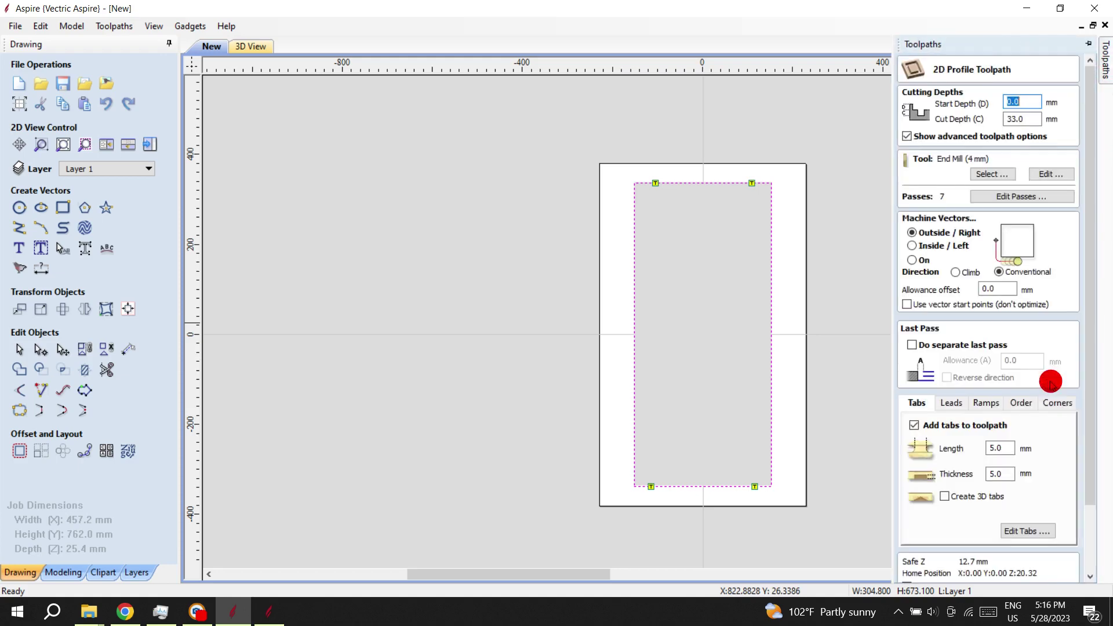
{"action": "scroll", "coordinate": [1010, 416], "scroll_direction": "down", "scroll_amount": 2}
{"action": "scroll", "coordinate": [1011, 420], "scroll_direction": "down", "scroll_amount": 1}
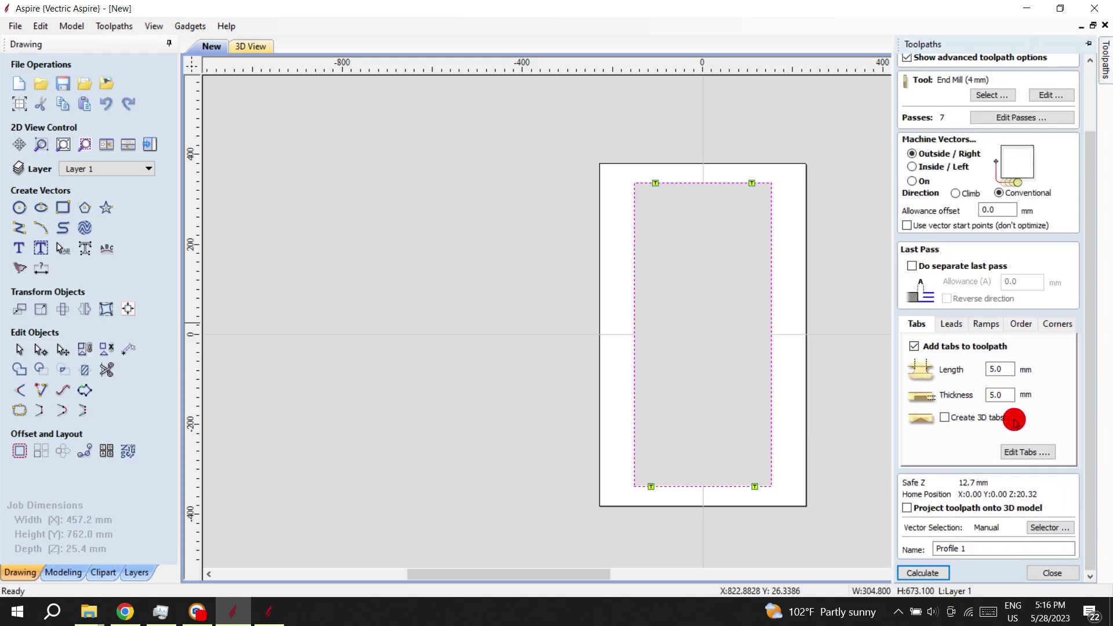
{"action": "left_click", "coordinate": [911, 572]}
{"action": "left_click", "coordinate": [524, 387]}
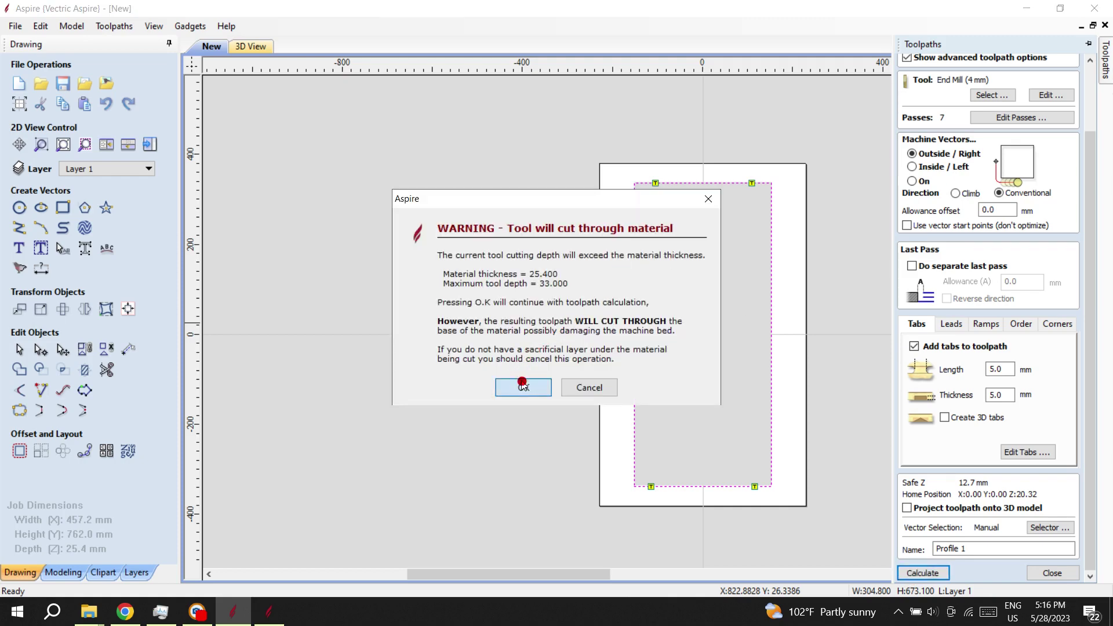
- Simulate the profile cutout, view the separated relief at an angle and close the preview
{"action": "left_click", "coordinate": [950, 236]}
{"action": "left_click", "coordinate": [939, 278]}
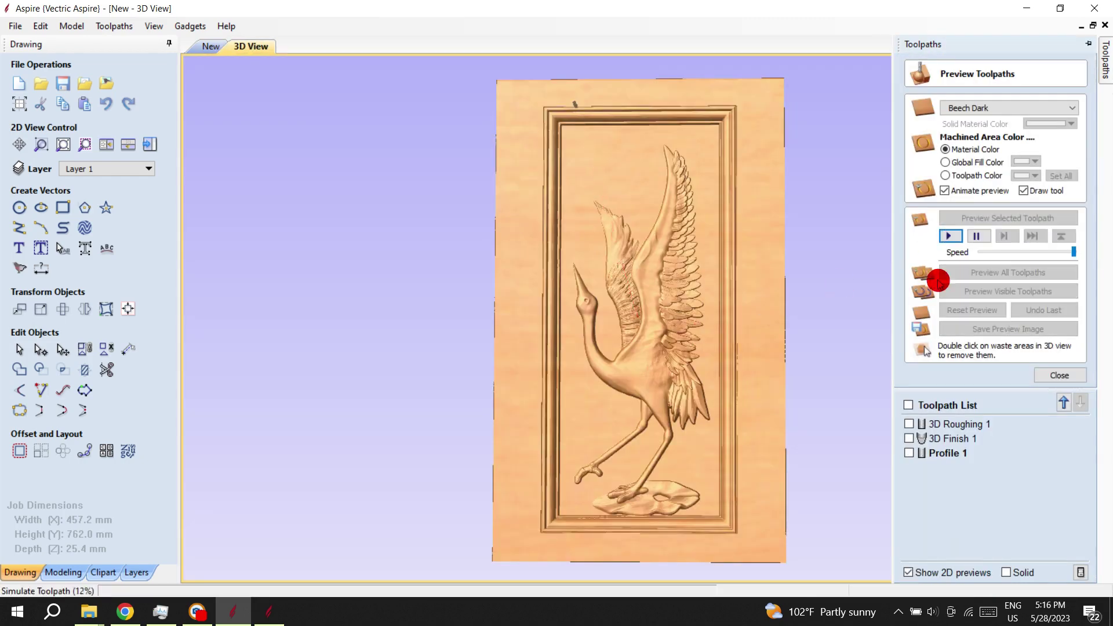
{"action": "mouse_move", "coordinate": [755, 464]}
{"action": "left_mouse_down"}
{"action": "mouse_move", "coordinate": [713, 471]}
{"action": "mouse_move", "coordinate": [857, 272]}
{"action": "mouse_move", "coordinate": [781, 383]}
{"action": "mouse_move", "coordinate": [673, 394]}
{"action": "mouse_move", "coordinate": [616, 317]}
{"action": "mouse_move", "coordinate": [668, 366]}
{"action": "mouse_move", "coordinate": [611, 380]}
{"action": "mouse_move", "coordinate": [706, 412]}
{"action": "mouse_move", "coordinate": [676, 448]}
{"action": "left_mouse_up"}
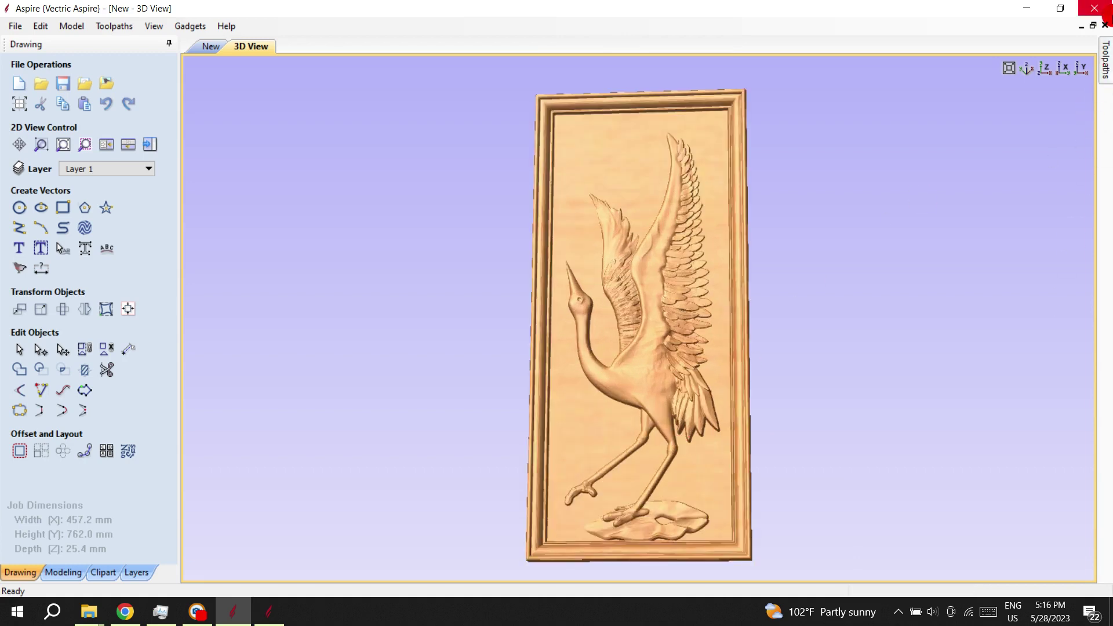
{"action": "left_click", "coordinate": [1106, 58]}
{"action": "left_click", "coordinate": [1052, 373]}
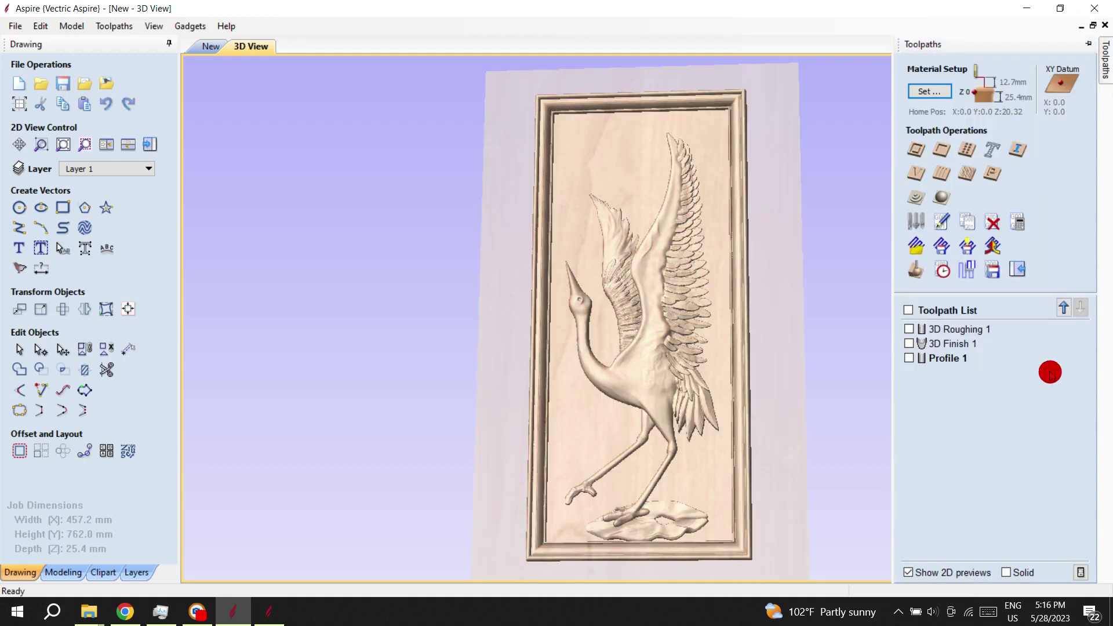
- Rename the profile toolpath "outside cut" and save it to the Flamingo folder with the Mach2/3 ATC Arcs (mm) post processor
{"action": "right_click", "coordinate": [959, 360]}
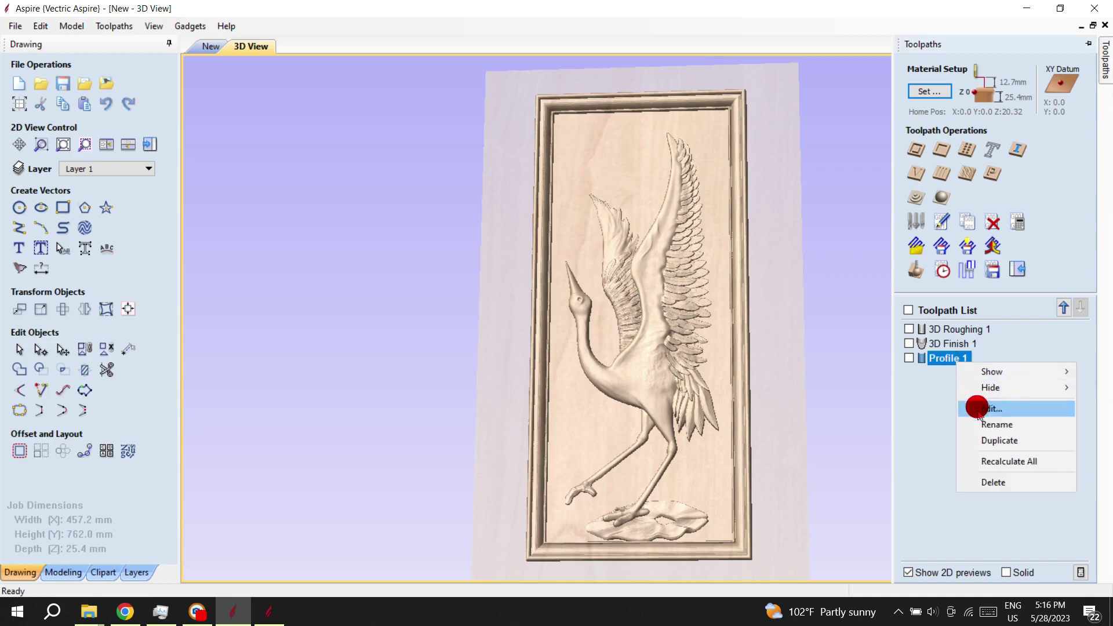
{"action": "left_click", "coordinate": [981, 422]}
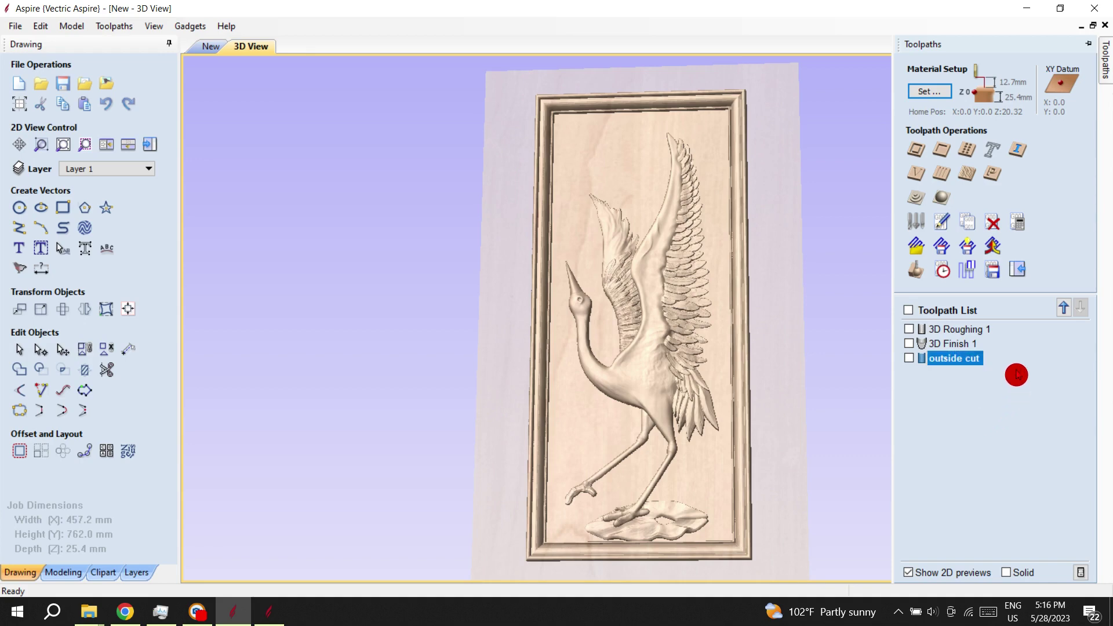
{"action": "left_click", "coordinate": [993, 269]}
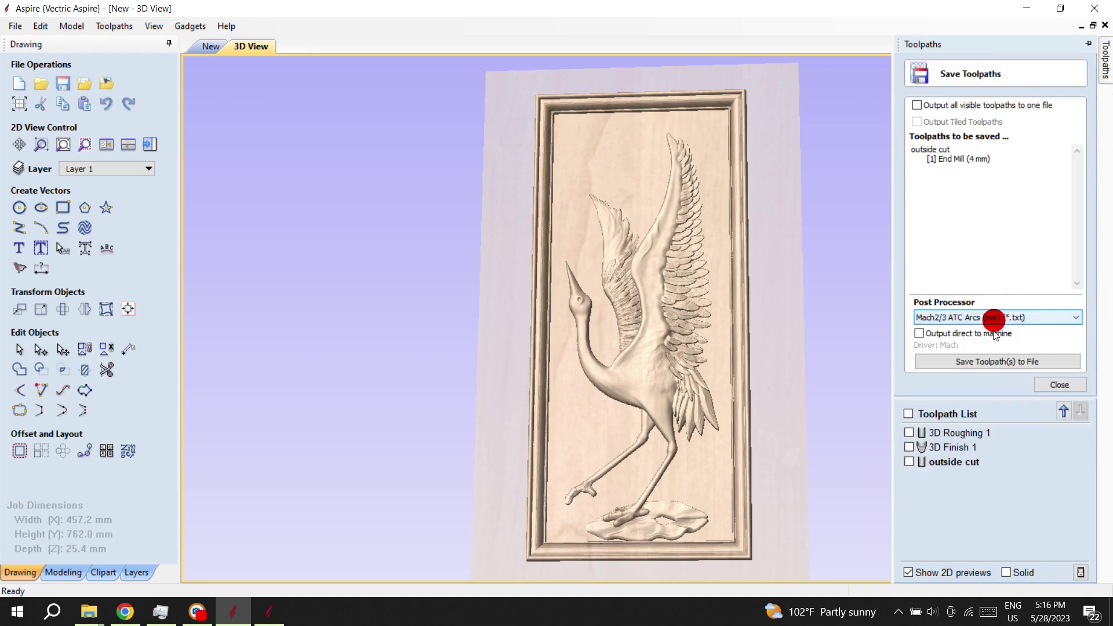
{"action": "left_click", "coordinate": [995, 362]}
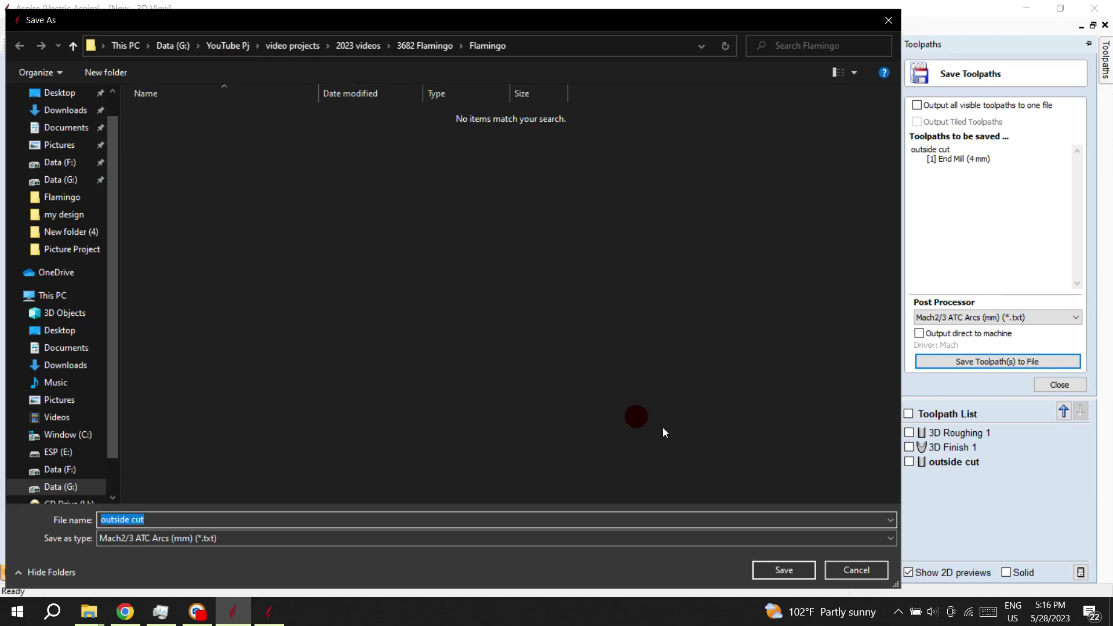
{"action": "left_click", "coordinate": [771, 569]}
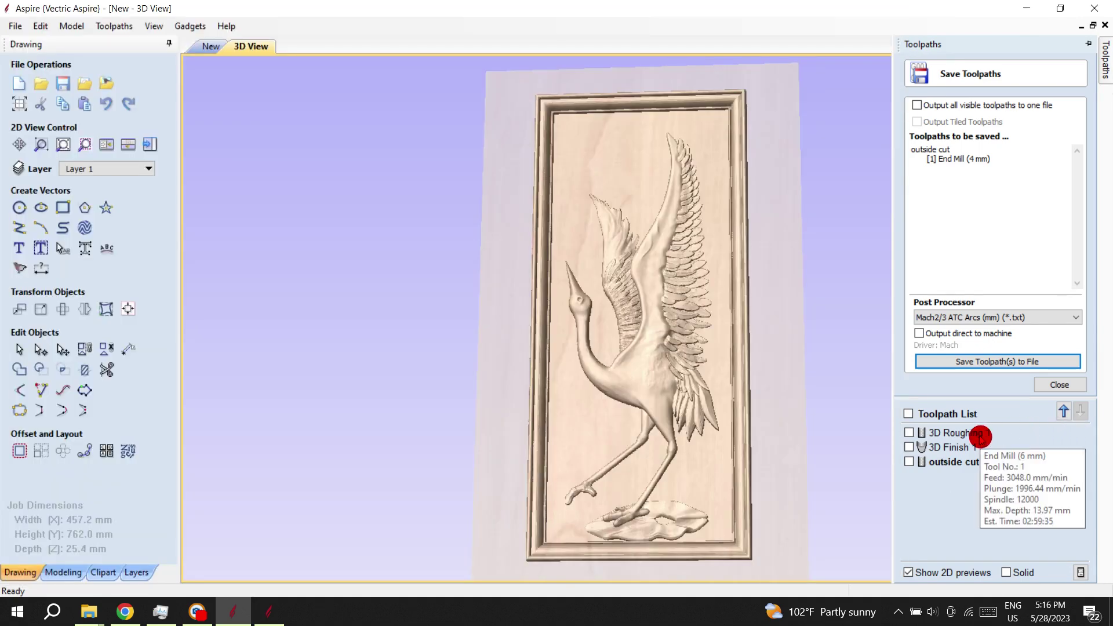
- Save the 3D roughing and 3D finish toolpaths as separate files named "3D Roughing 1" and "3D Finish 1" in the Flamingo folder
{"action": "left_click", "coordinate": [993, 435]}
{"action": "left_click", "coordinate": [1012, 362]}
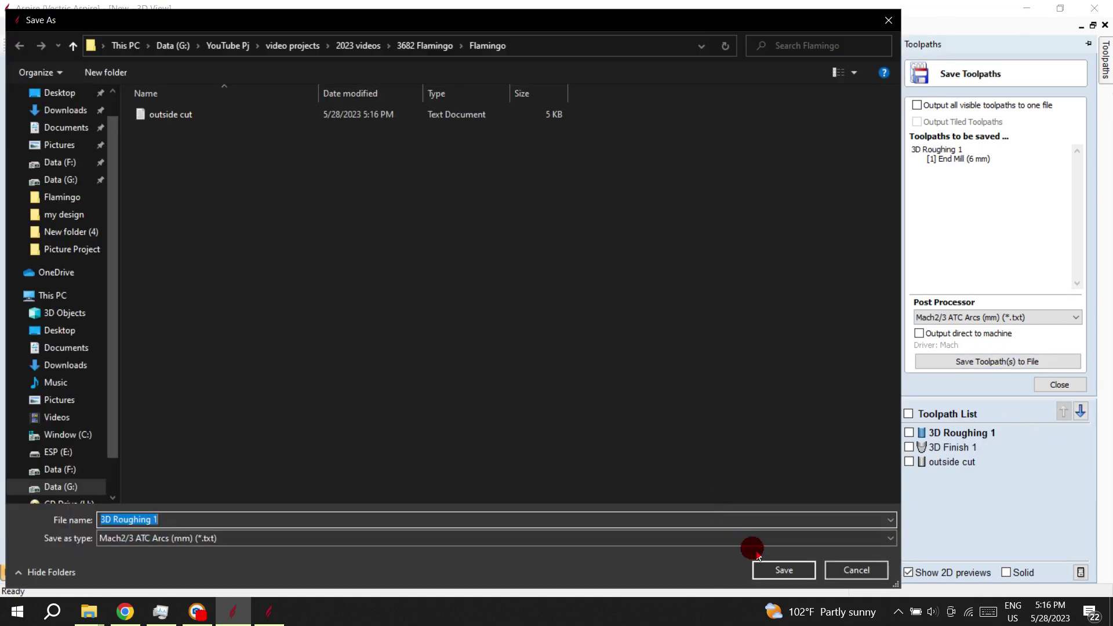
{"action": "left_click", "coordinate": [777, 570]}
{"action": "left_click", "coordinate": [954, 447]}
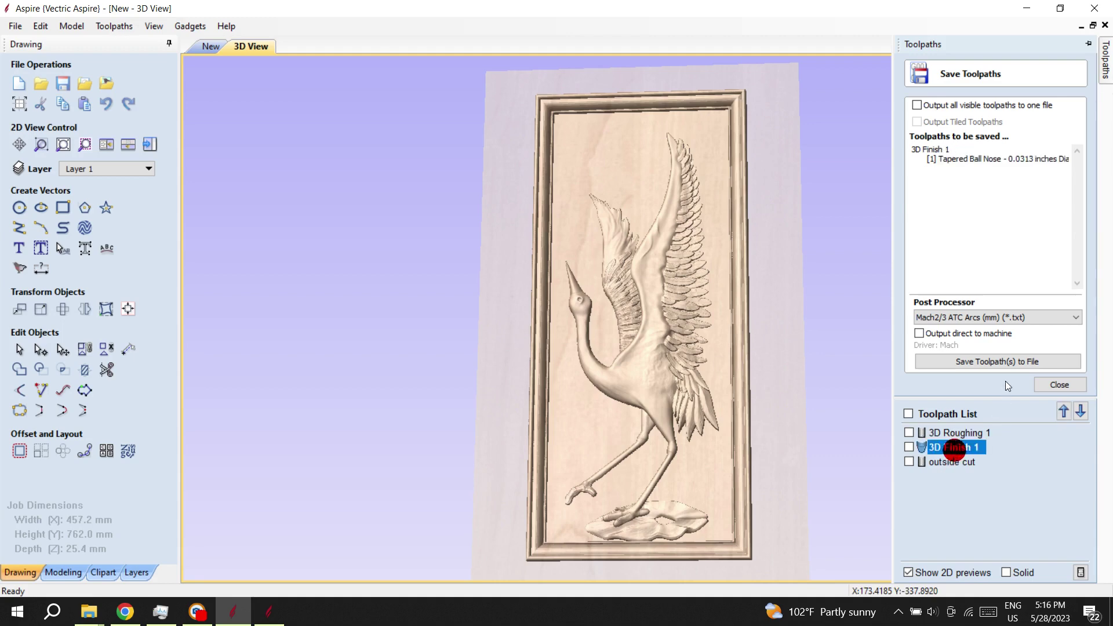
{"action": "left_click", "coordinate": [1007, 363]}
{"action": "left_click", "coordinate": [789, 568]}
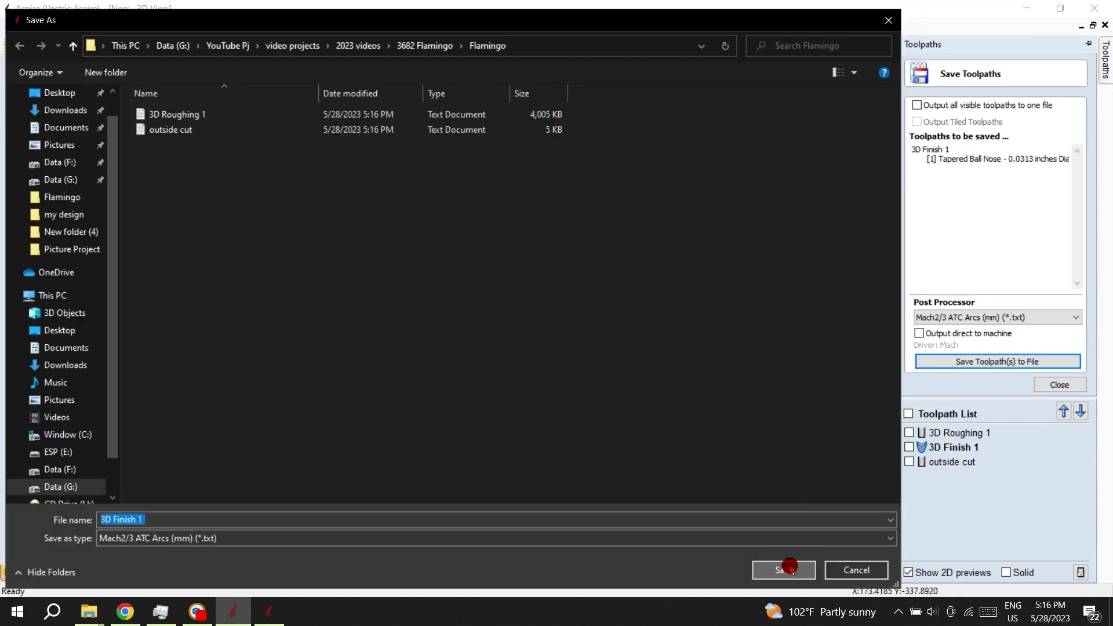
- Save the whole job as a new Aspire file named "flamingo final" in the Flamingo folder
{"action": "left_click", "coordinate": [15, 26]}
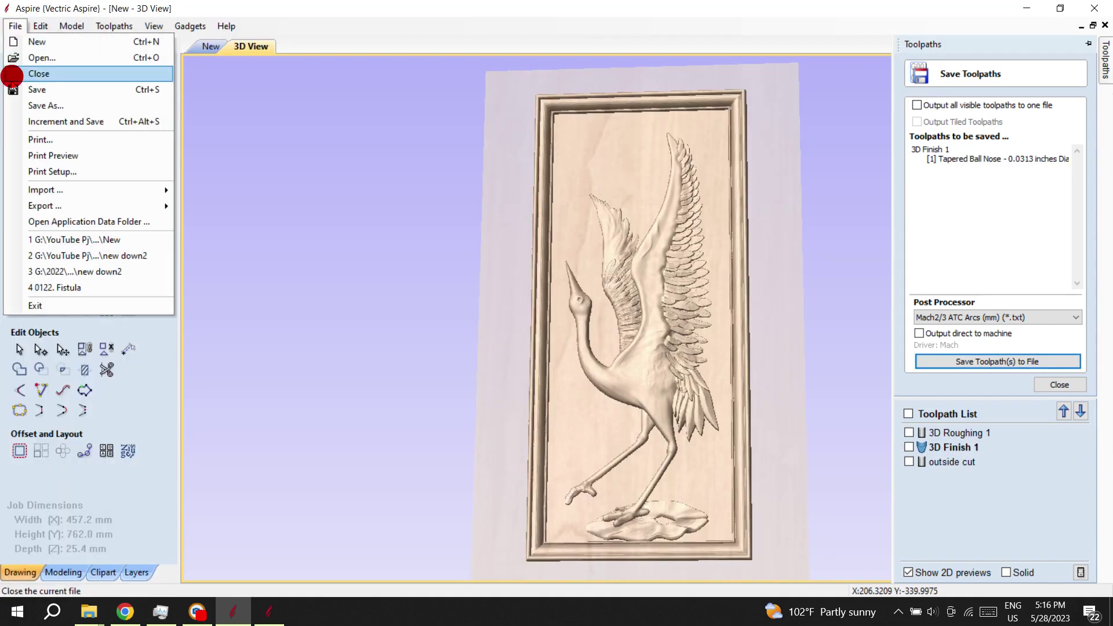
{"action": "left_click", "coordinate": [53, 103]}
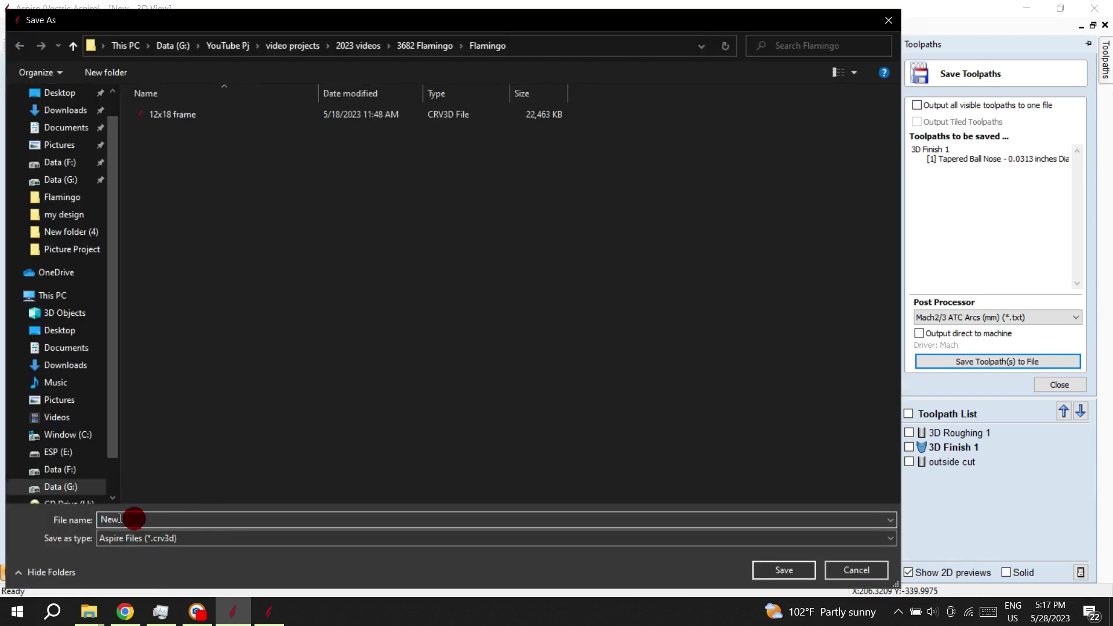
{"action": "type", "text": "flamin"}
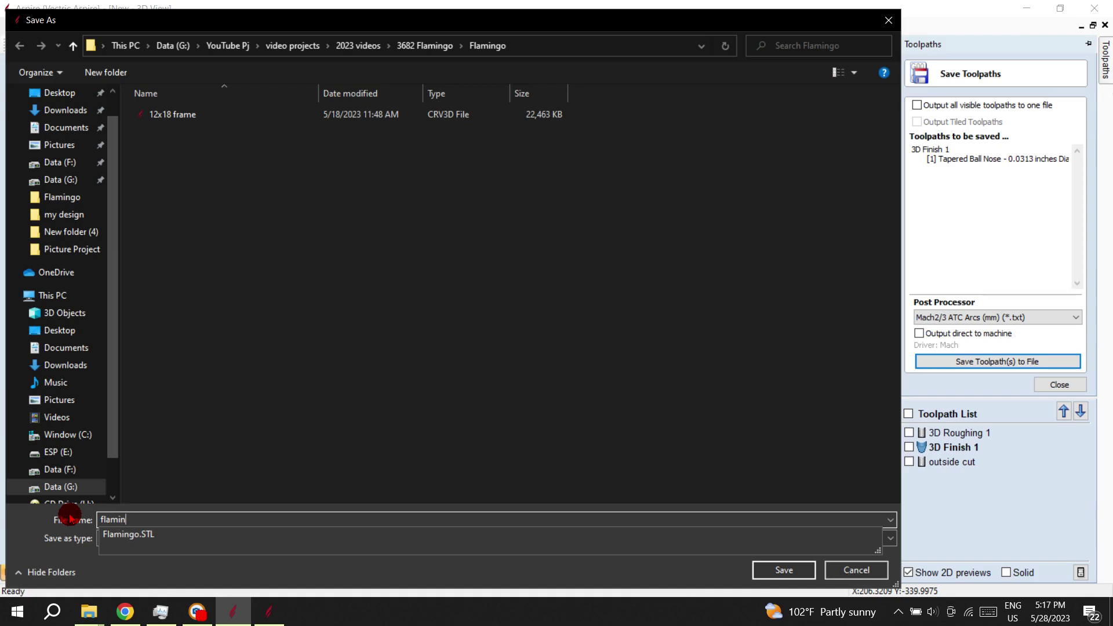
{"action": "type", "text": "go final"}
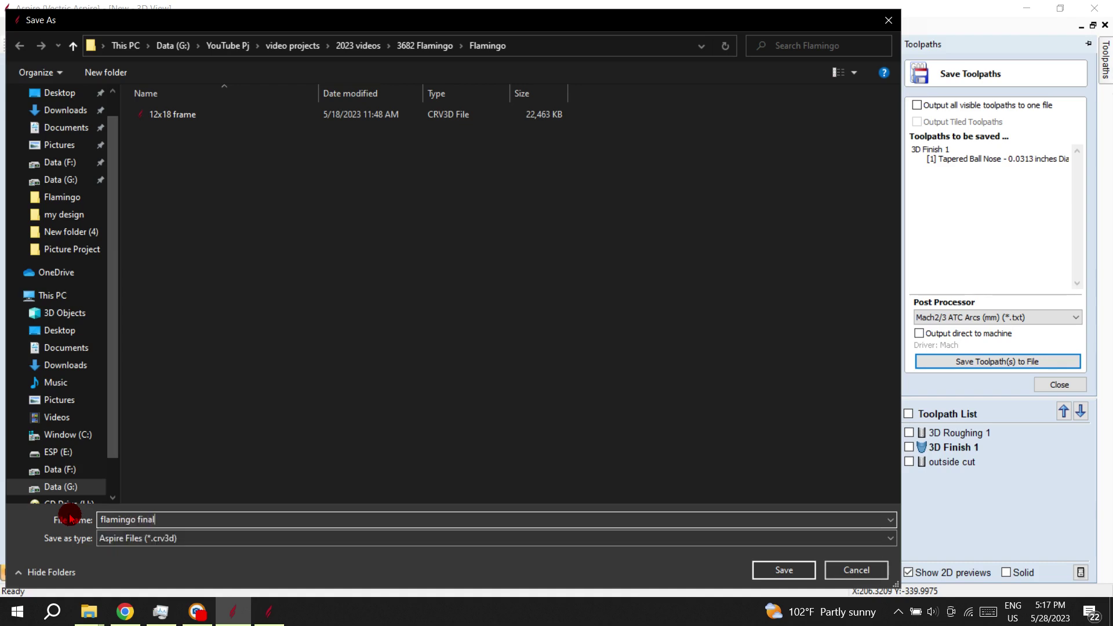
{"action": "key", "text": "Return"}
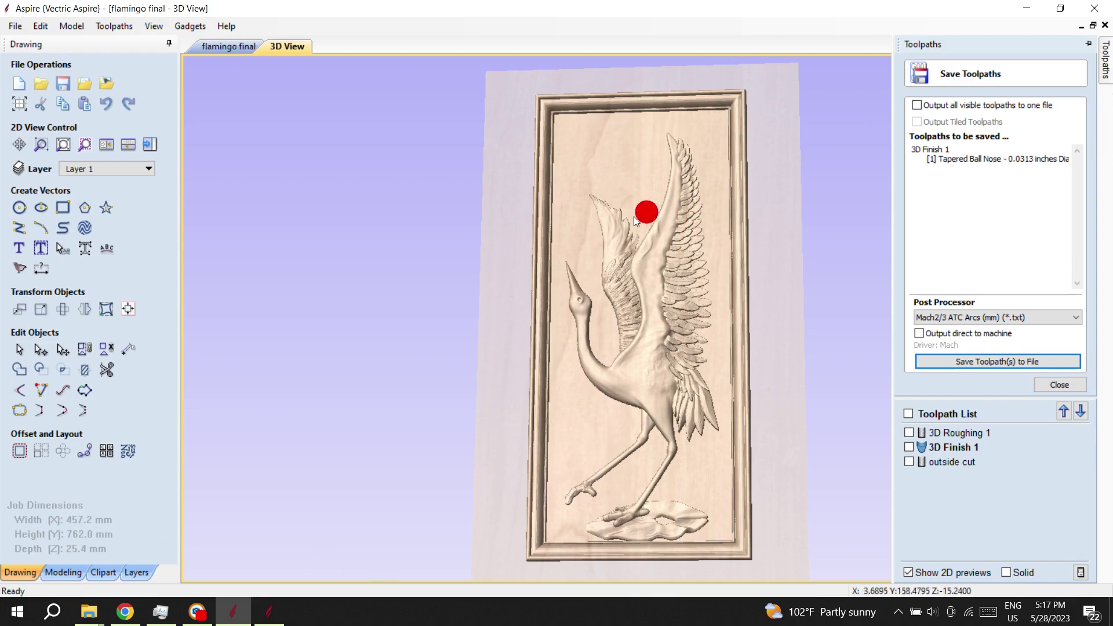
{"action": "left_click_drag", "start_coordinate": [613, 290], "coordinate": [820, 228]}
{"action": "left_click_drag", "start_coordinate": [896, 201], "coordinate": [817, 276]}
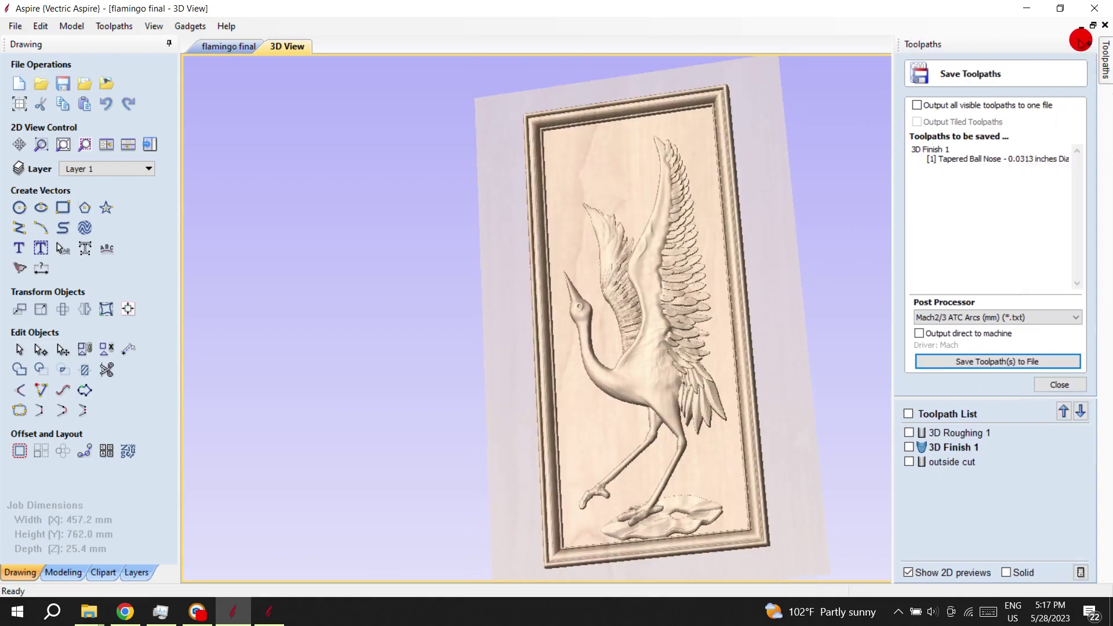